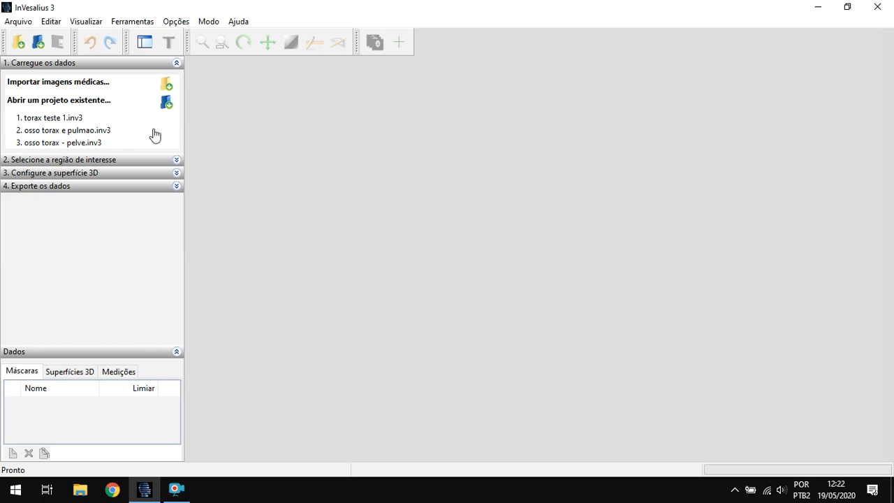
- Load the DICOM images from the Teste1 folder under Vita novos, Anonimizadas, TC, Torax
click(18, 43)
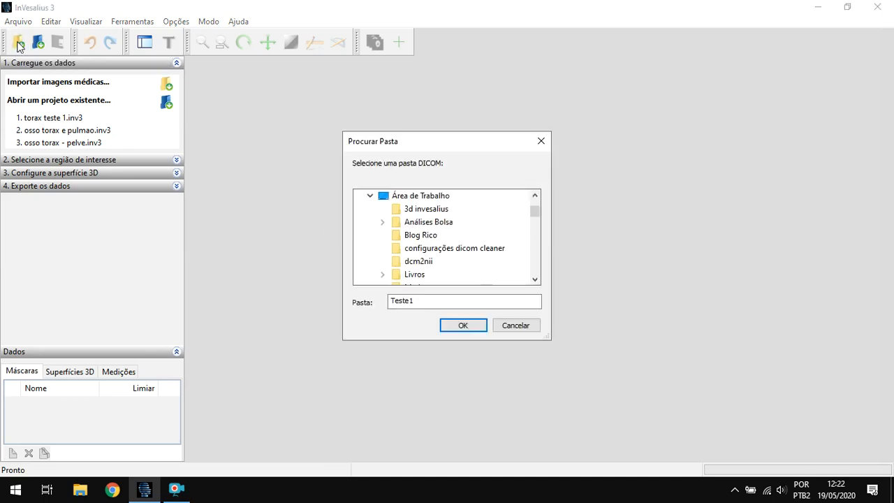
scroll(472, 272, down, 2)
scroll(471, 266, down, 1)
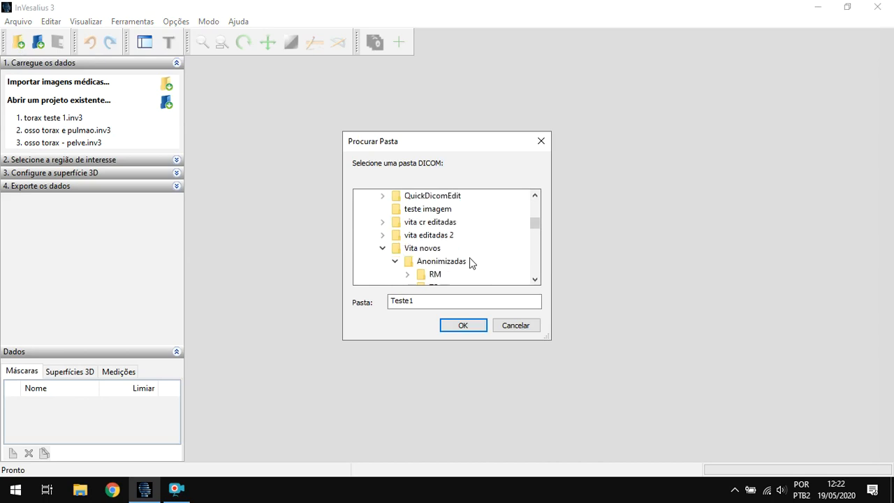
scroll(493, 244, down, 2)
scroll(482, 231, up, 1)
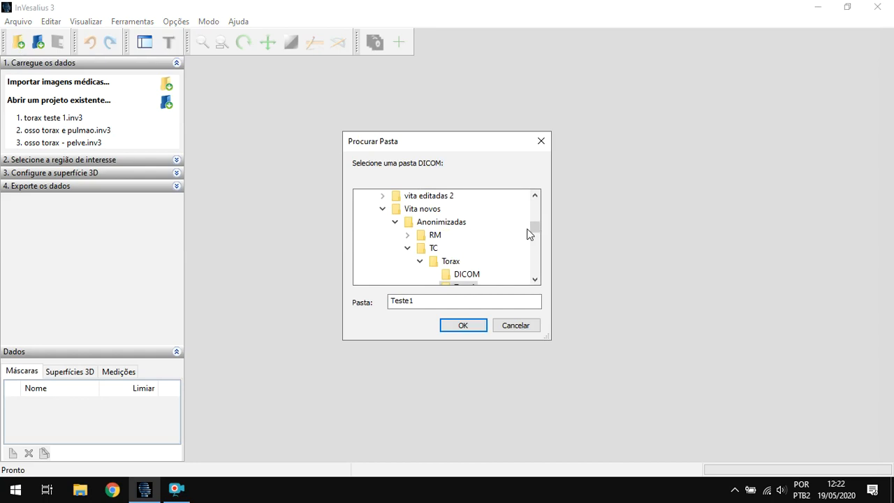
click(538, 276)
click(453, 273)
click(448, 325)
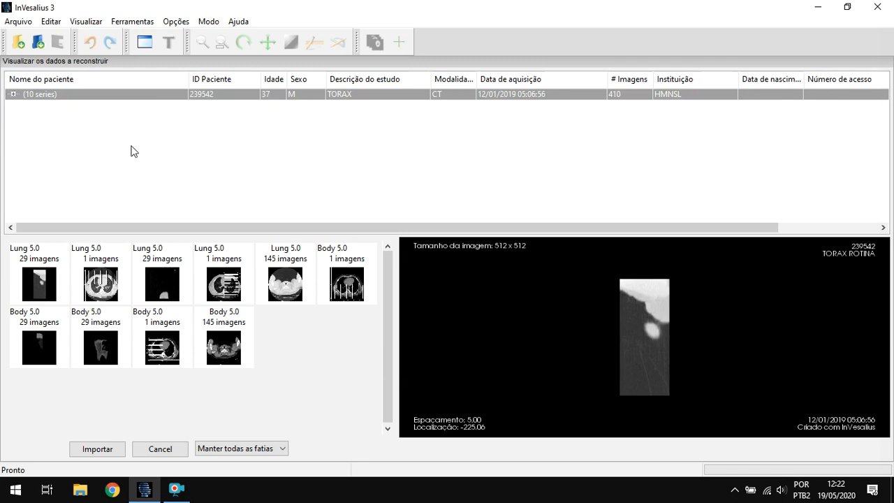
- Expand the TORAX study's series list and examine the image thumbnails of the Body 5.0 series
click(13, 94)
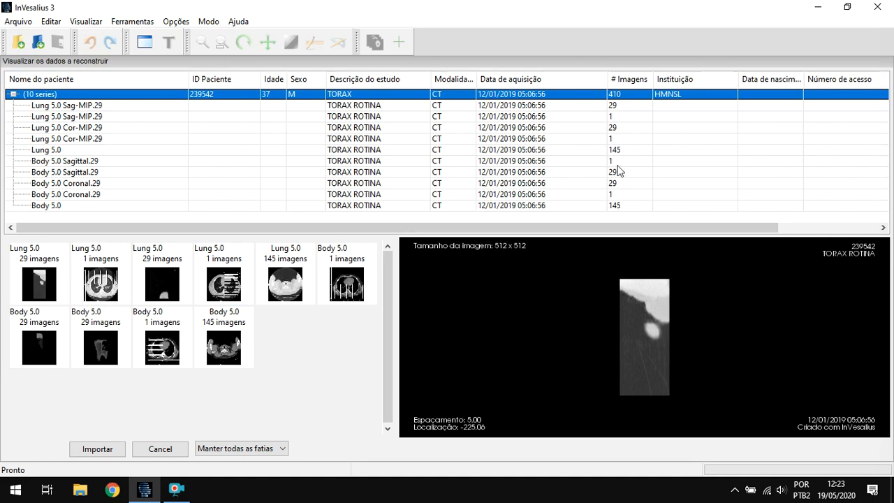
click(623, 150)
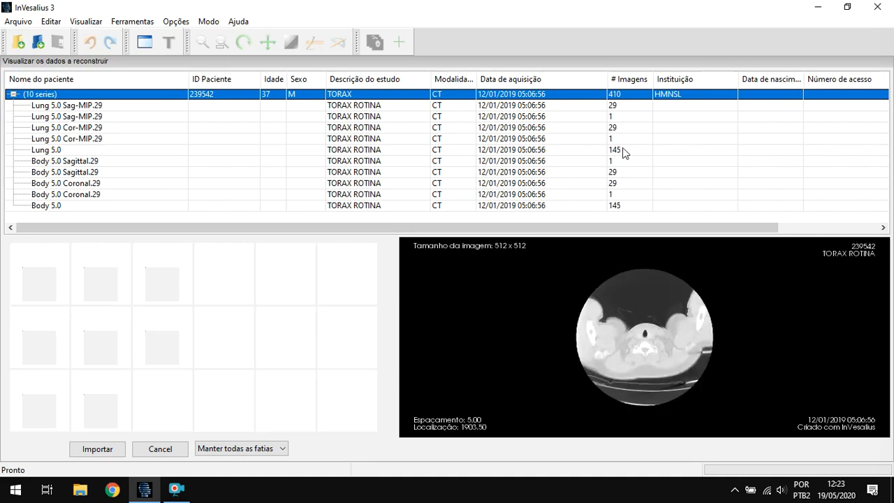
click(630, 212)
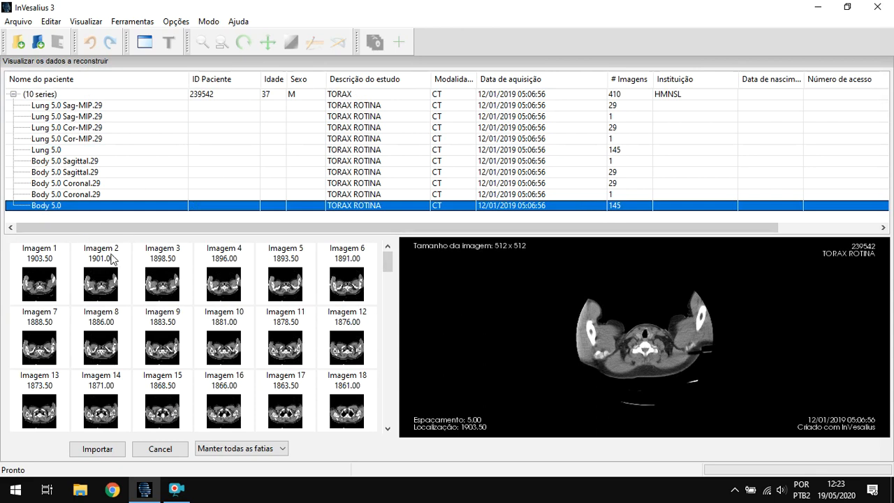
scroll(308, 328, down, 16)
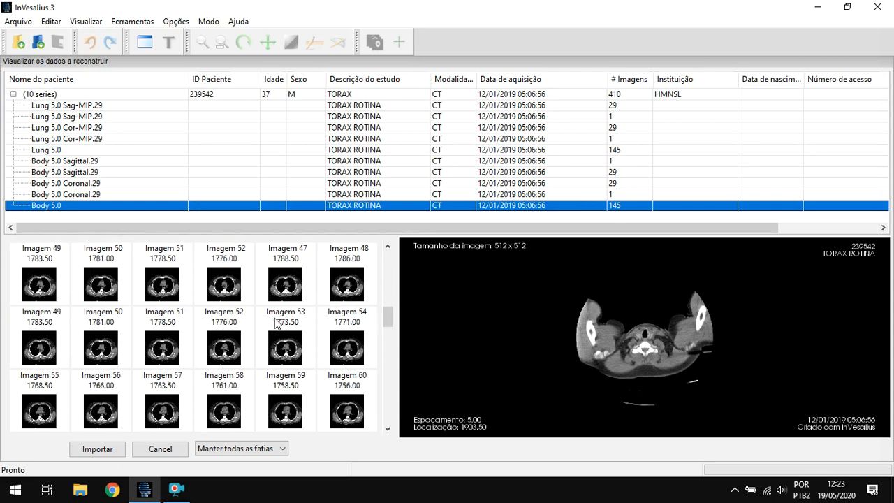
scroll(273, 330, down, 6)
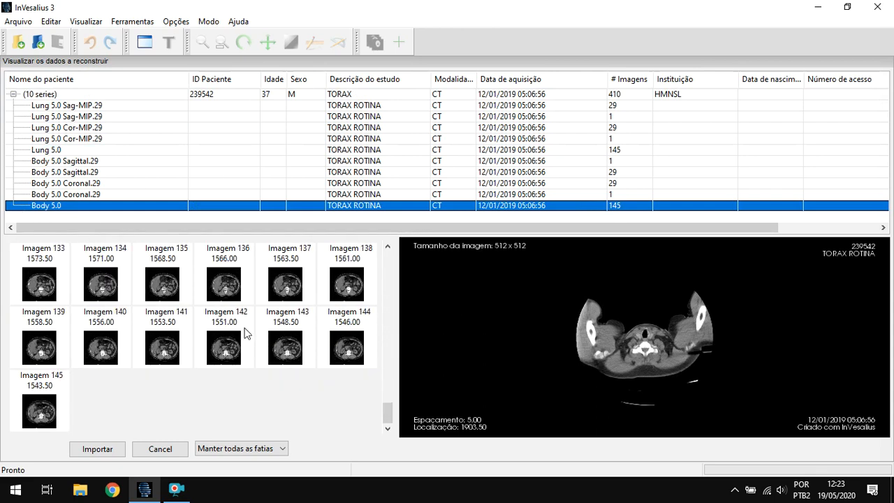
scroll(266, 342, up, 1)
scroll(272, 346, up, 7)
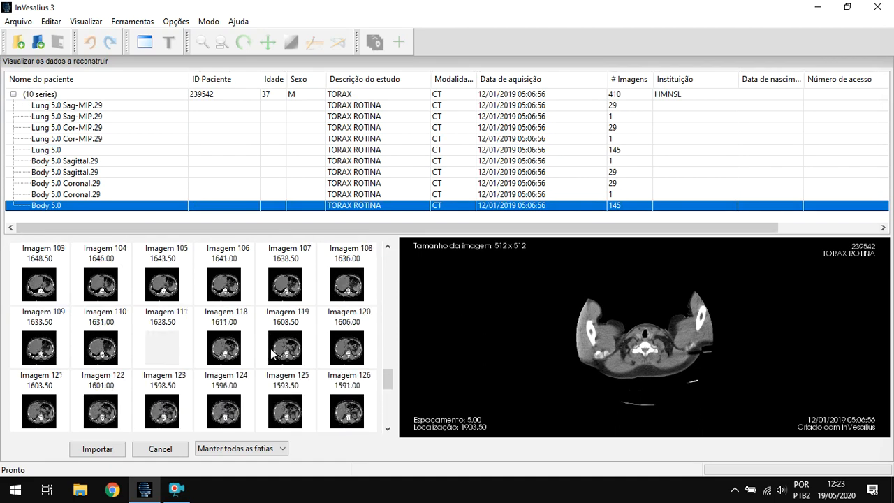
drag(386, 359, 386, 261)
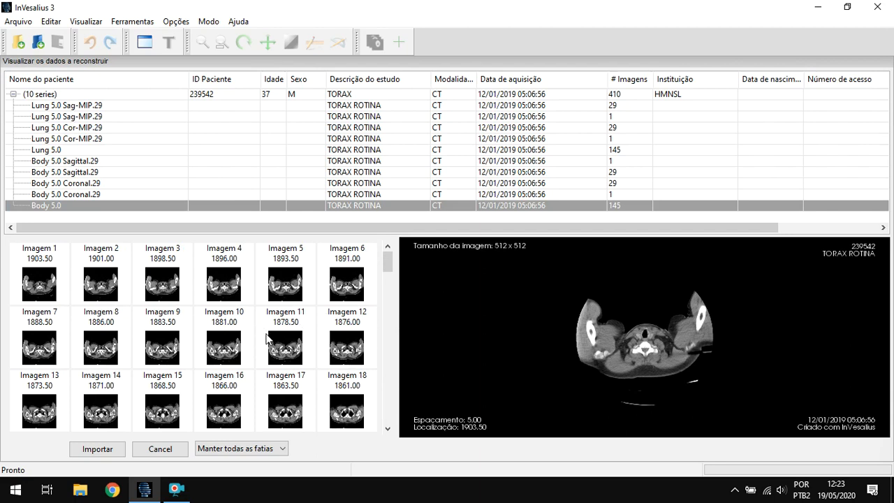
- Select the Lung 5.0 series with 145 images and import it for reconstruction
click(127, 151)
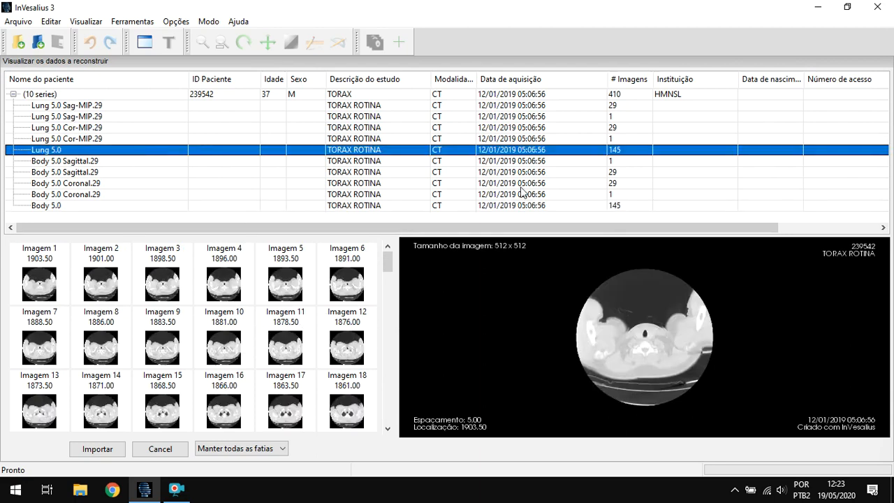
mouse_move(385, 269)
mouse_down()
mouse_move(388, 411)
mouse_move(388, 260)
mouse_up()
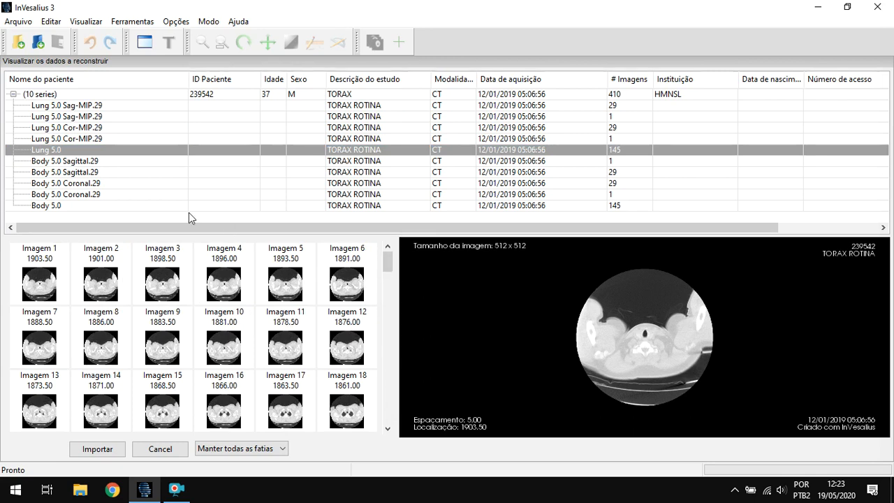
double_click(157, 155)
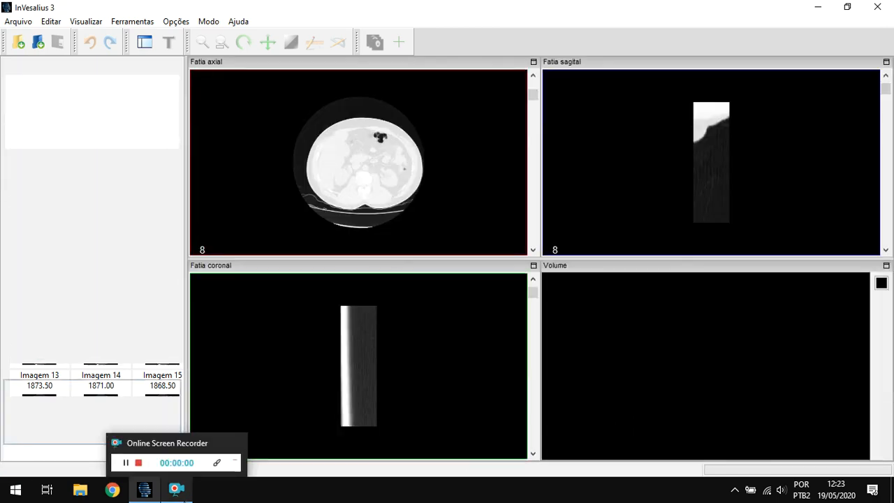
click(184, 498)
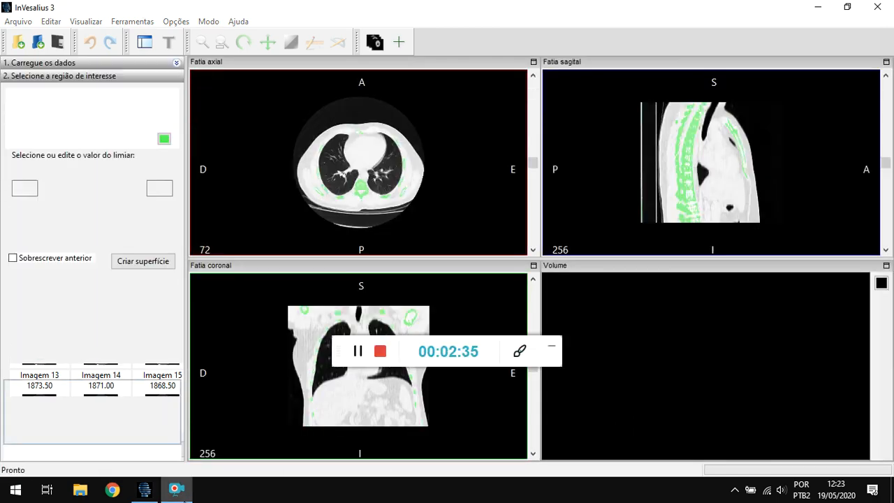
click(553, 349)
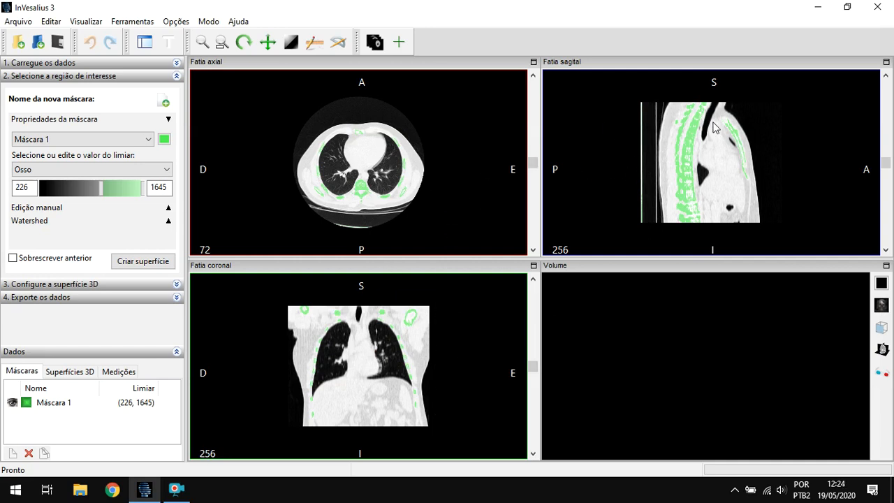
- Examine the imported thorax by browsing through its axial and sagittal slices
scroll(399, 199, down, 5)
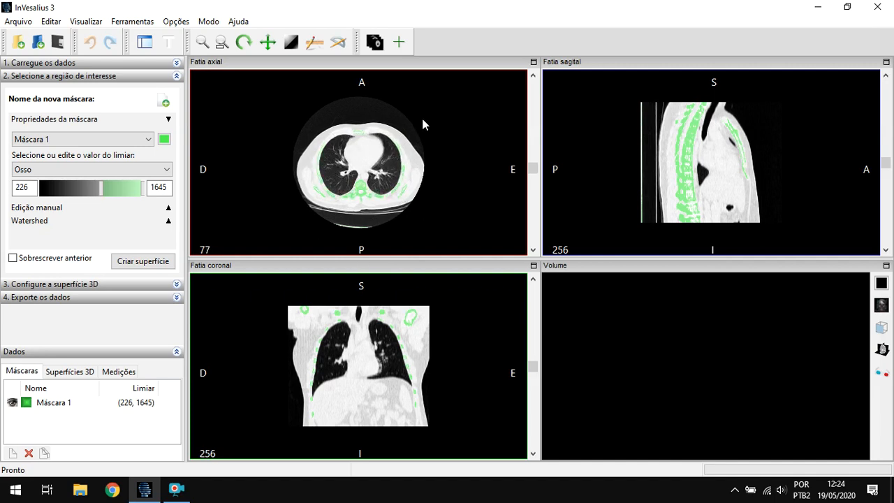
scroll(388, 192, down, 7)
scroll(388, 192, up, 20)
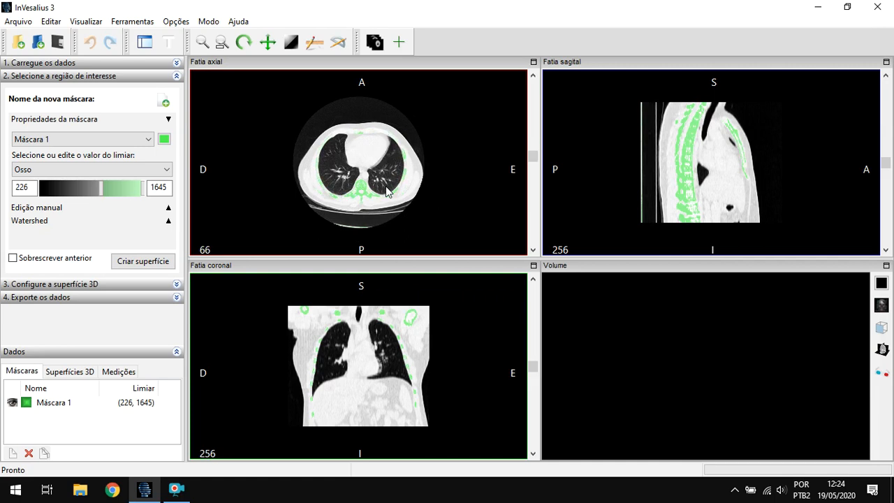
scroll(387, 192, down, 14)
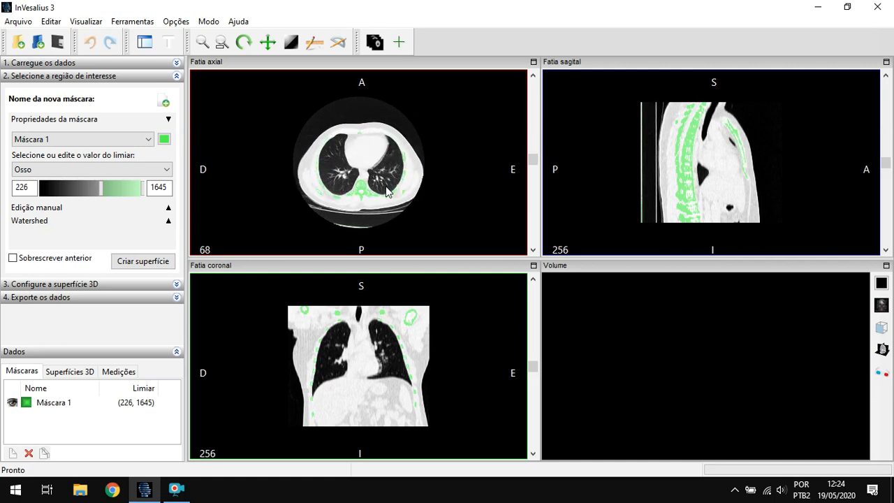
scroll(387, 192, down, 16)
scroll(388, 192, up, 13)
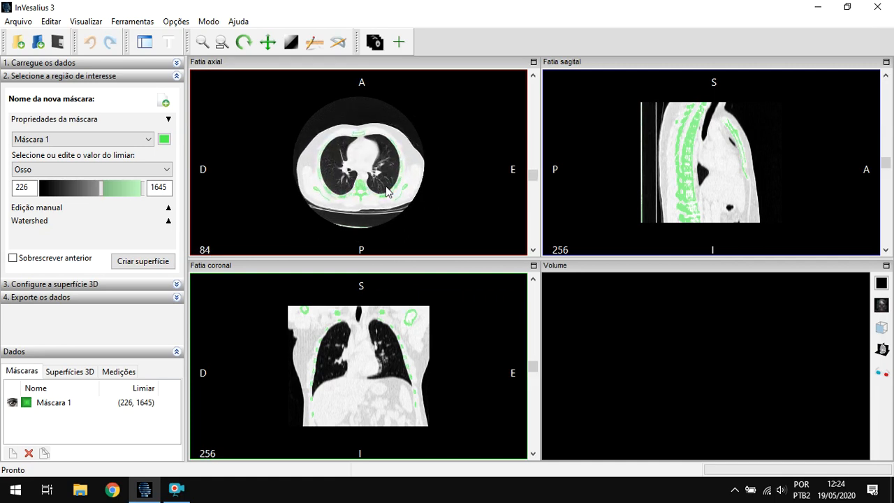
scroll(387, 192, down, 2)
scroll(669, 194, down, 7)
scroll(669, 193, up, 13)
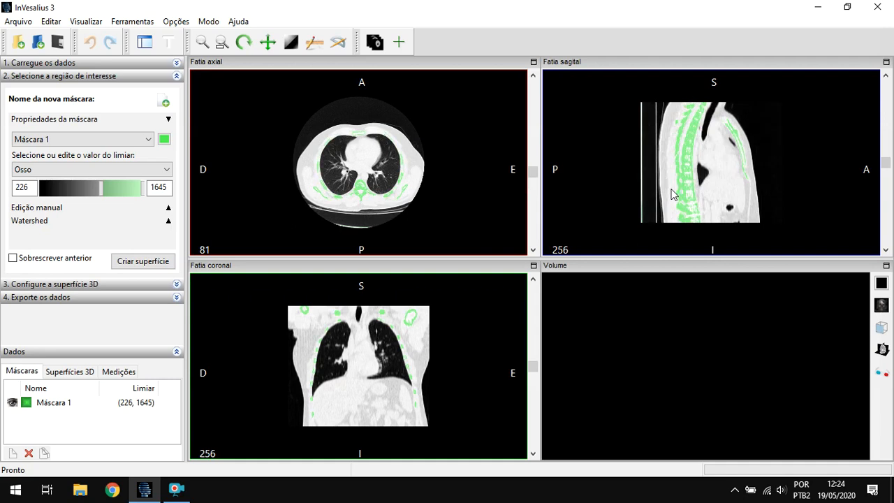
scroll(669, 190, down, 1)
scroll(345, 363, down, 6)
scroll(345, 363, up, 7)
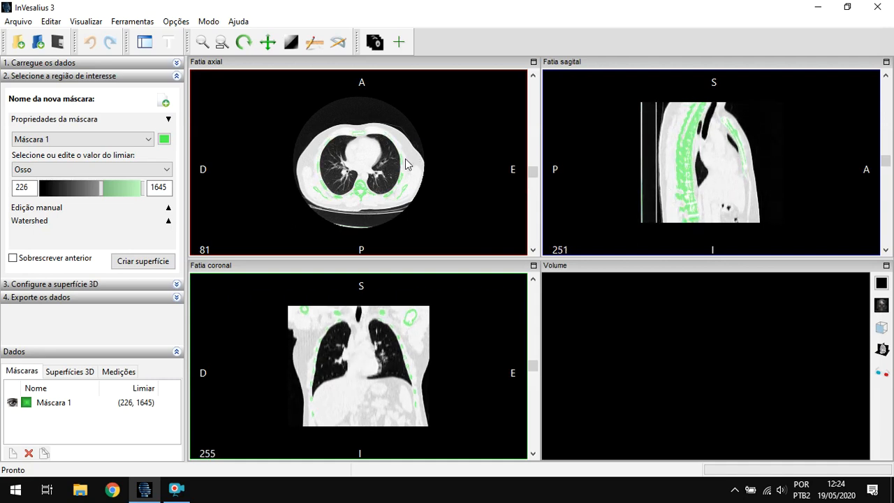
- Enlarge the axial view, apply the Osso brightness and contrast preset, and check it across the axial slices
right_drag(391, 169, 408, 157)
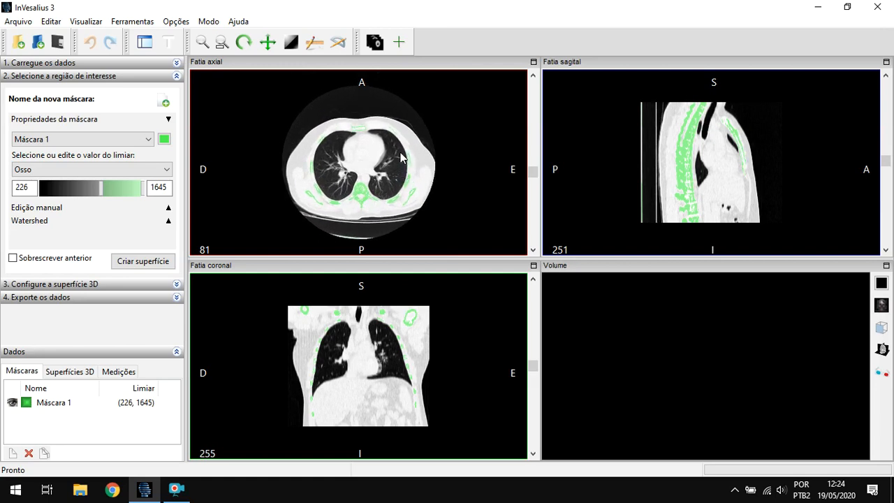
right_click(400, 152)
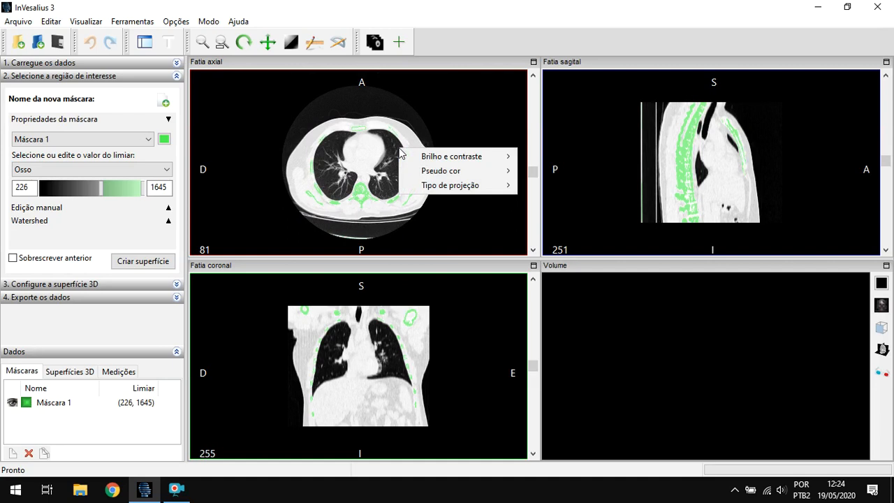
click(493, 171)
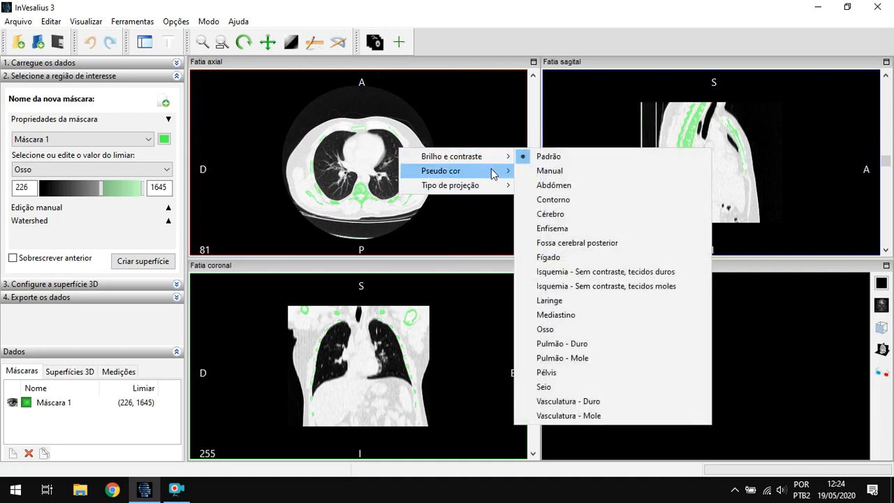
mouse_move(501, 159)
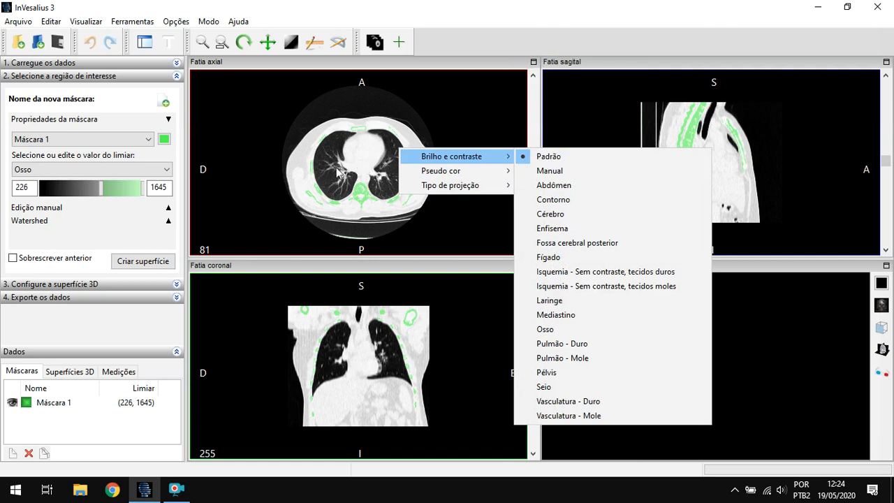
mouse_move(499, 157)
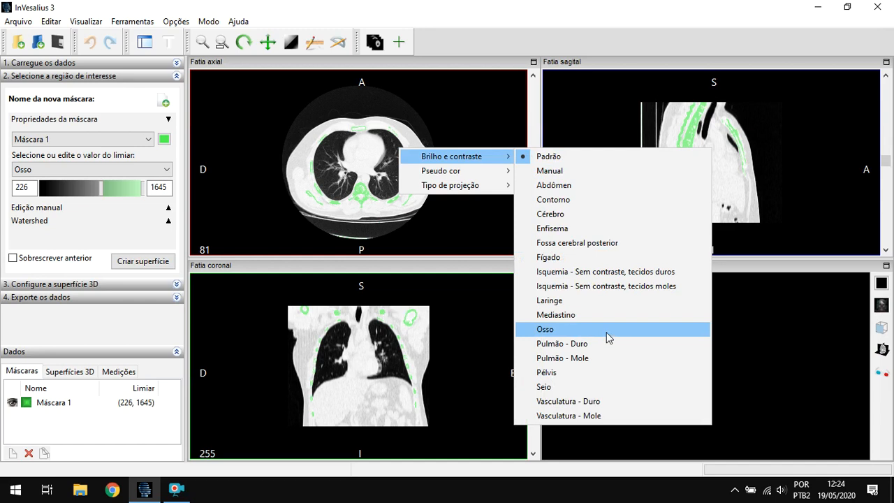
click(608, 338)
scroll(354, 200, down, 5)
scroll(354, 201, up, 4)
scroll(377, 206, up, 2)
scroll(377, 206, down, 5)
- Apply the Pulmão - Duro brightness and contrast preset and check it across the axial slices
right_click(491, 153)
mouse_move(544, 161)
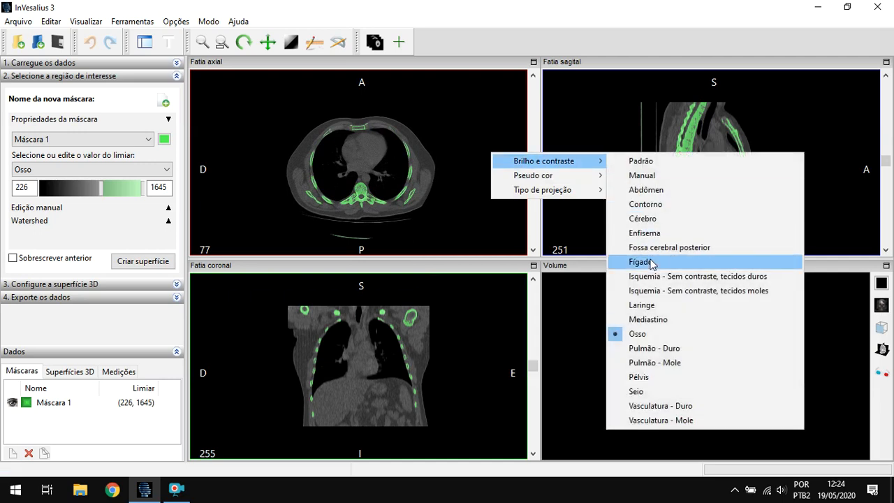
click(651, 349)
scroll(355, 155, up, 5)
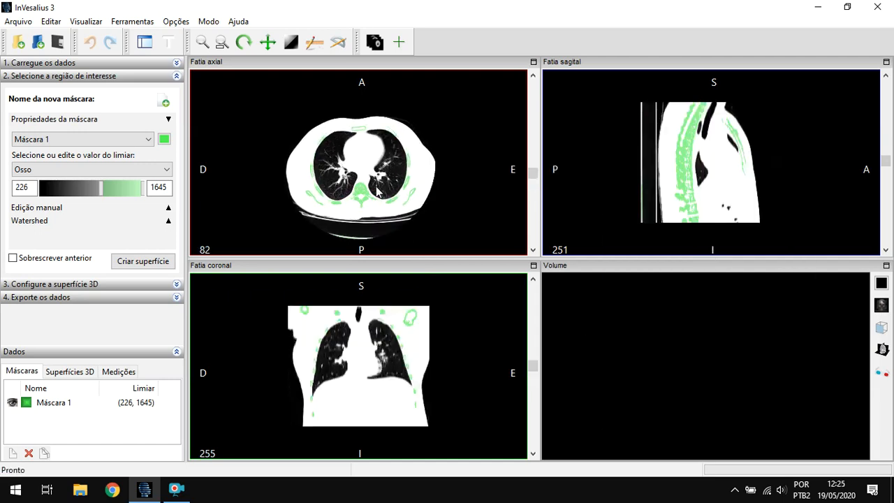
scroll(419, 152, up, 2)
scroll(465, 134, down, 1)
scroll(439, 162, down, 1)
- Try the Manual brightness and contrast option, and return the slice views to the Padrão preset
right_click(433, 147)
mouse_move(465, 155)
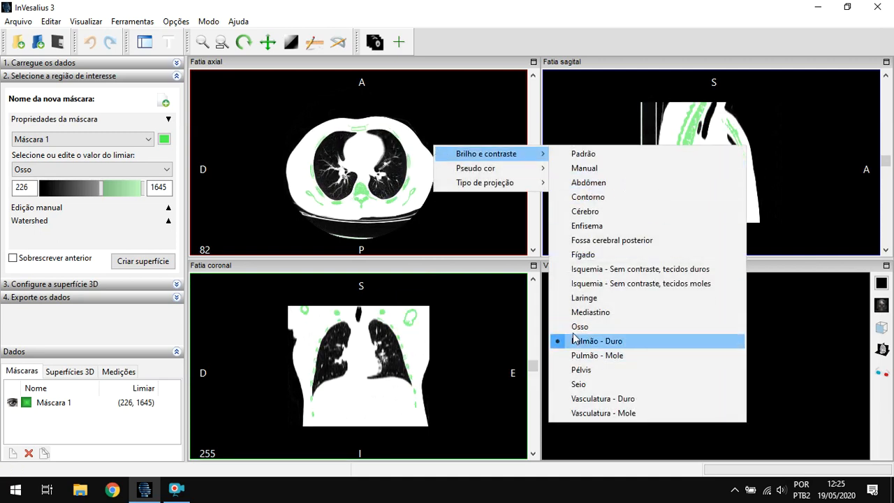
click(583, 168)
right_click(474, 150)
mouse_move(530, 154)
click(623, 166)
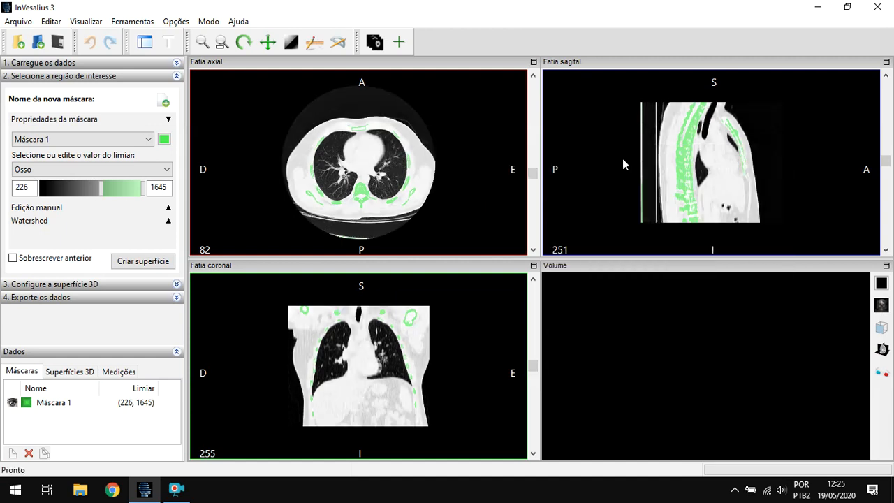
- Use the contrast tool on the axial slice to widen the window width to about 1722
click(289, 45)
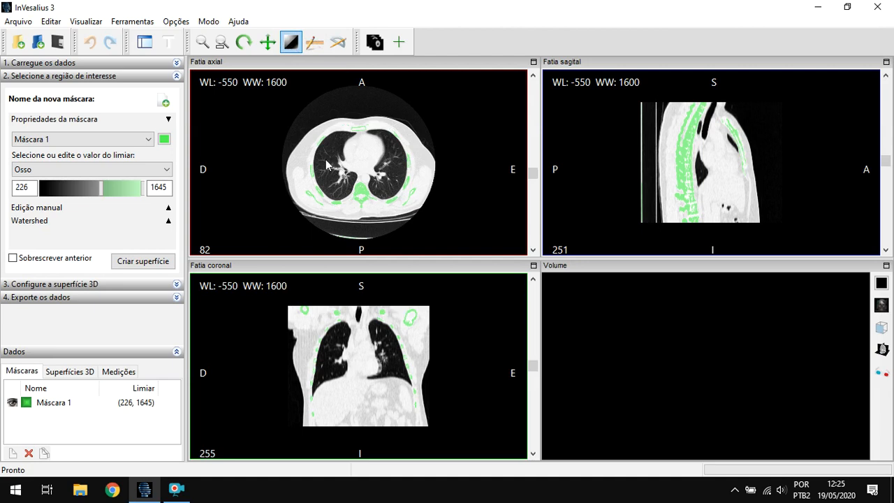
drag(326, 165, 384, 172)
drag(166, 171, 441, 171)
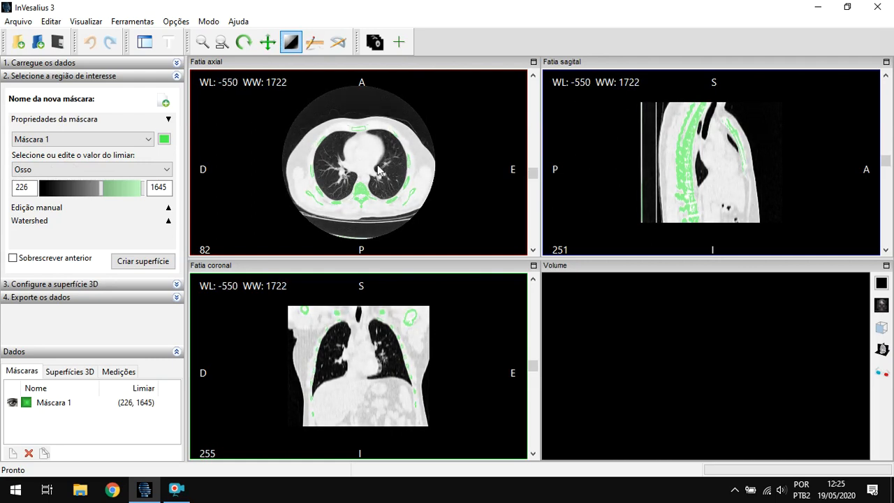
- Reset the manually adjusted window values to the Padrão brightness and contrast preset
right_click(377, 125)
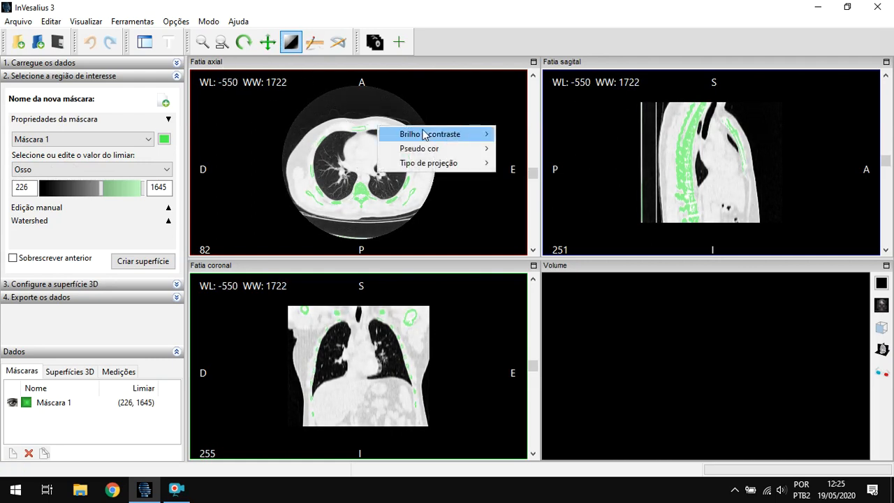
mouse_move(435, 134)
click(528, 134)
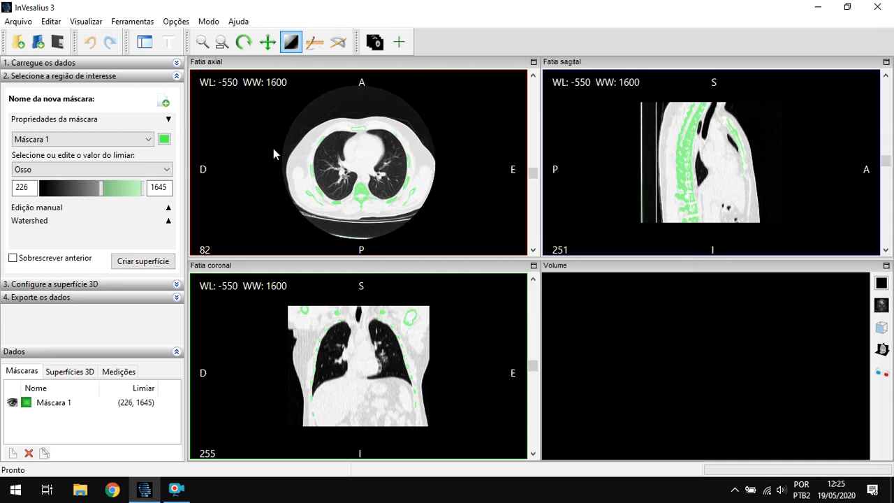
- Deactivate the contrast tool and check the mask selection, keeping Máscara 1 as the active mask
click(291, 44)
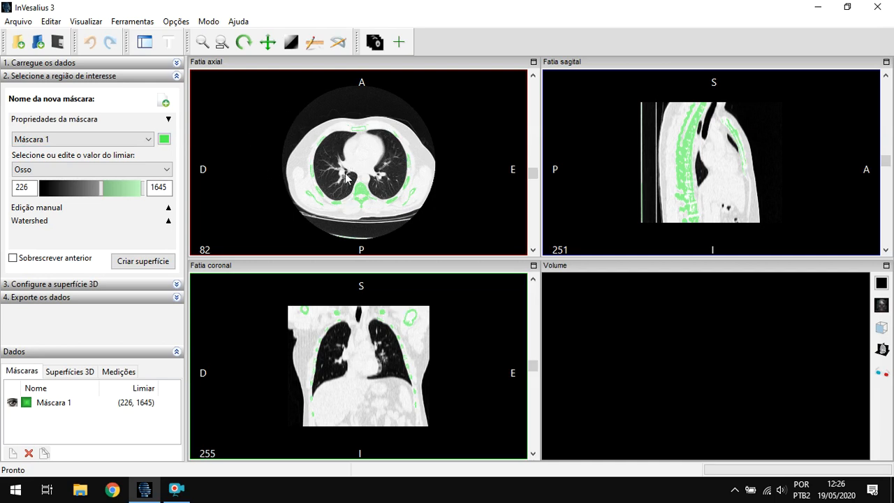
click(123, 142)
click(110, 148)
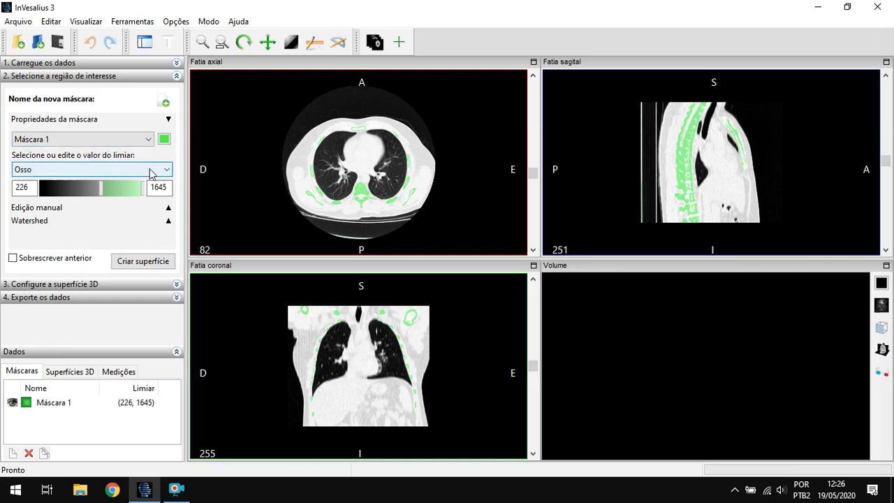
- Examine the predefined tissue threshold presets available for Máscara 1, keeping Osso selected
click(96, 170)
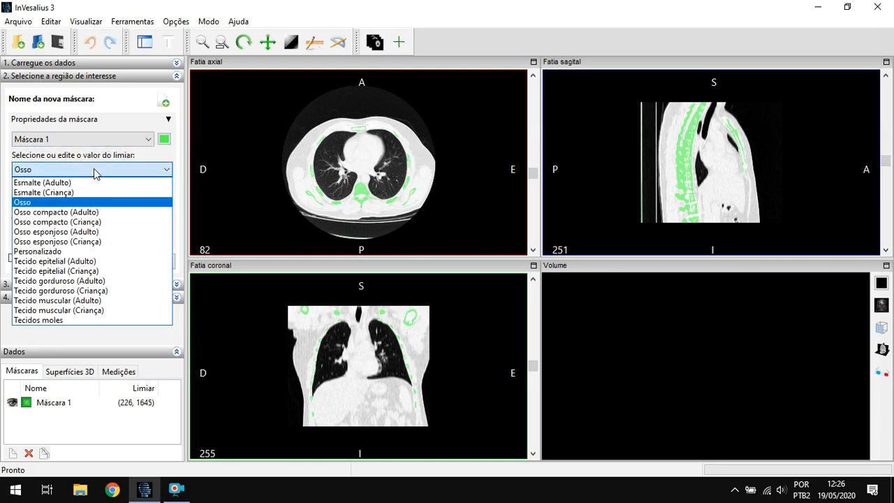
click(94, 168)
click(101, 170)
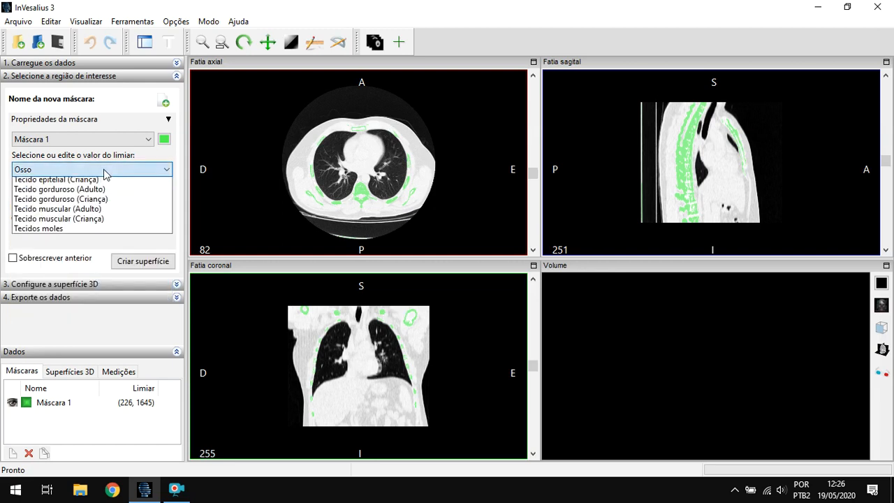
click(107, 174)
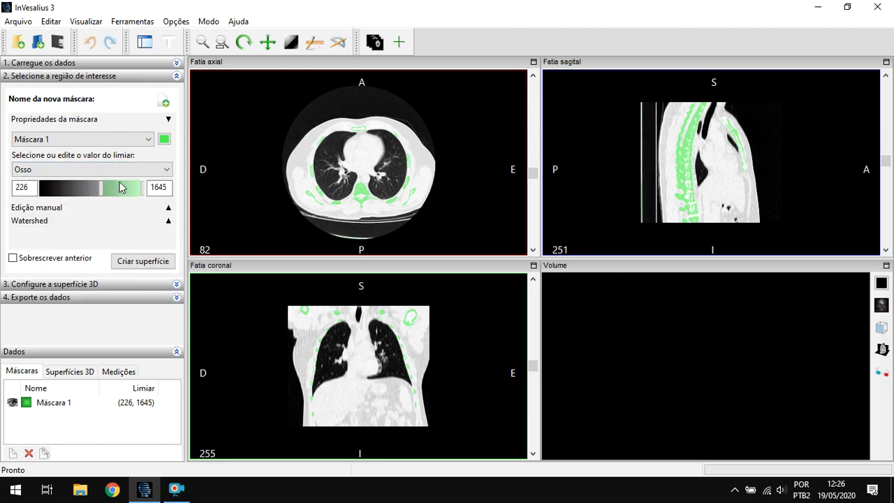
click(101, 170)
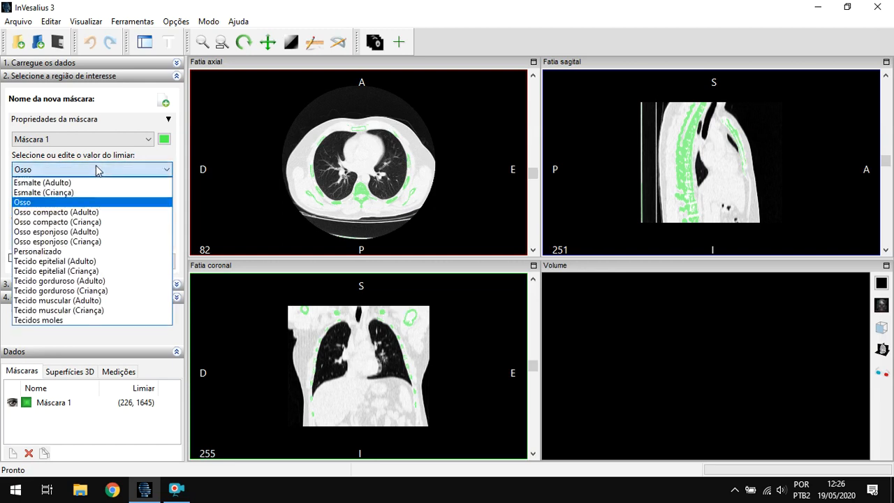
click(91, 203)
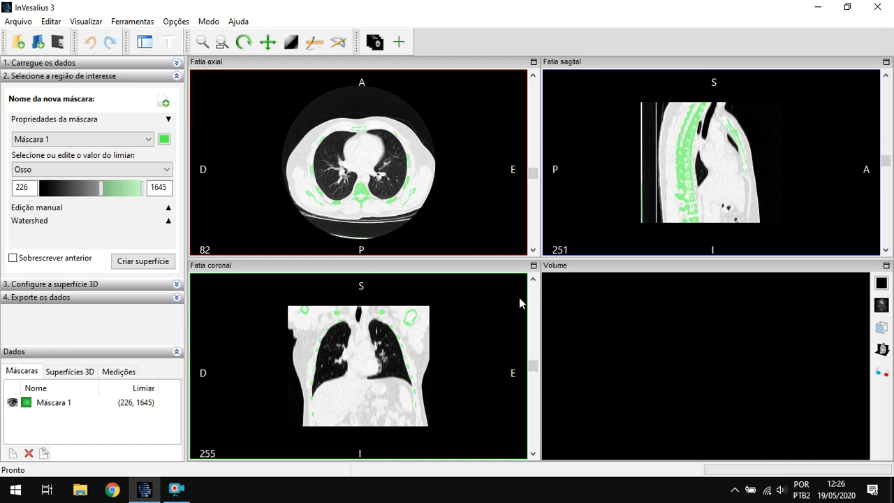
click(98, 170)
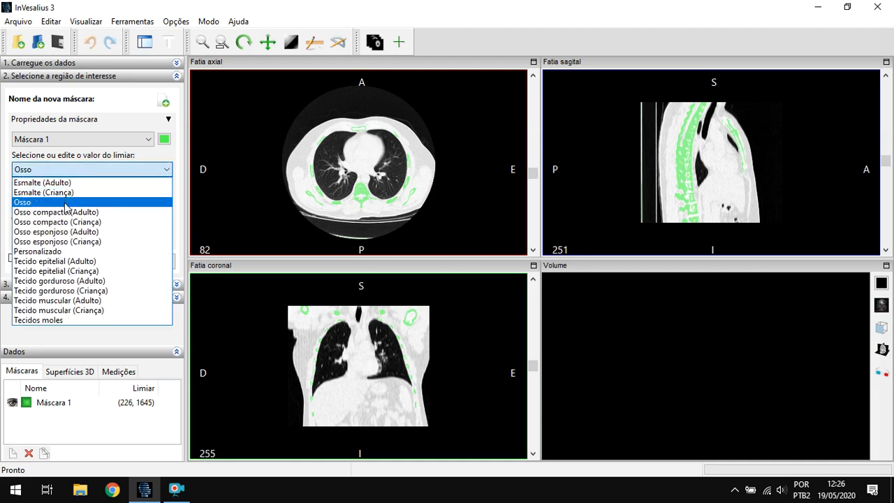
click(68, 200)
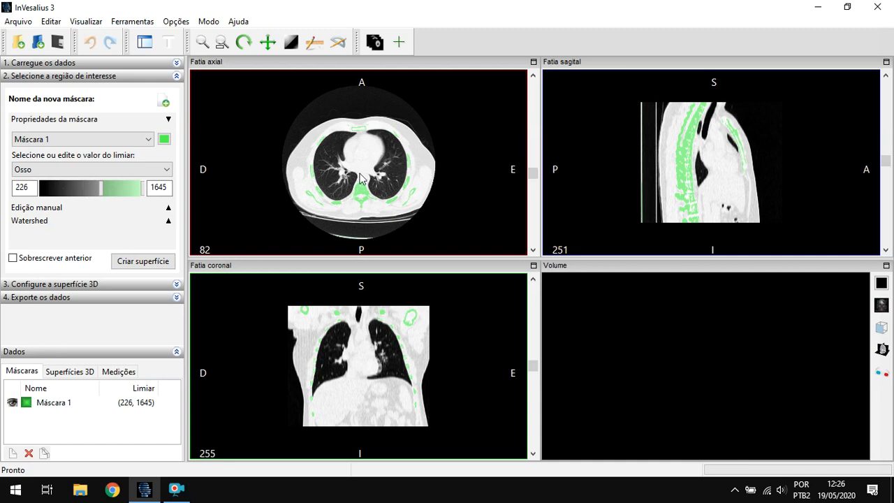
- Try the Tecido epitelial (Adulto) and Tecido muscular (Adulto) threshold presets on Máscara 1, and return it to Osso
click(88, 169)
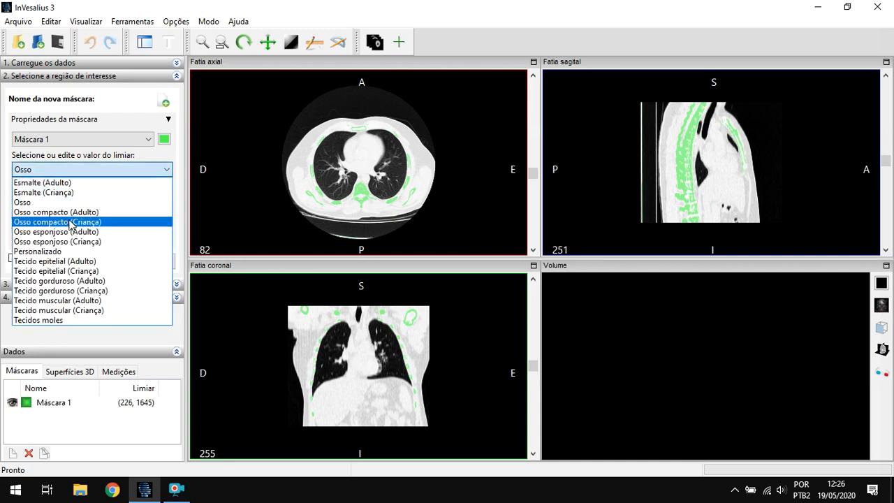
click(73, 261)
click(67, 170)
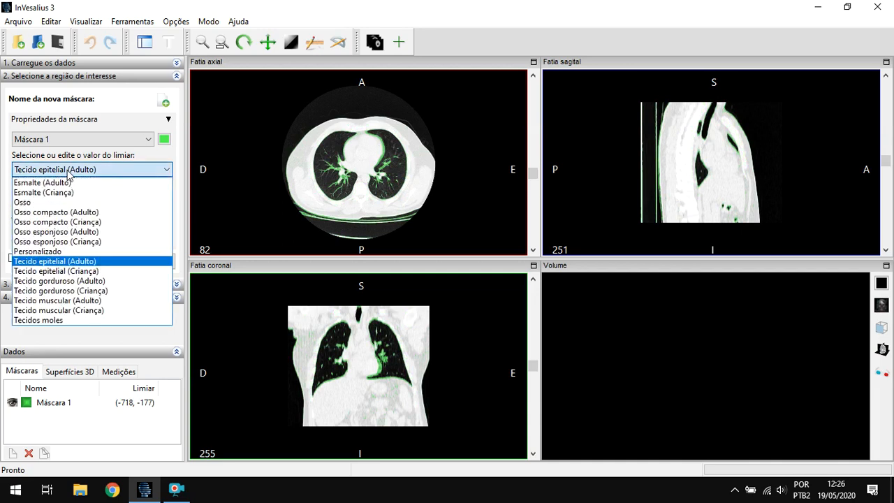
click(49, 301)
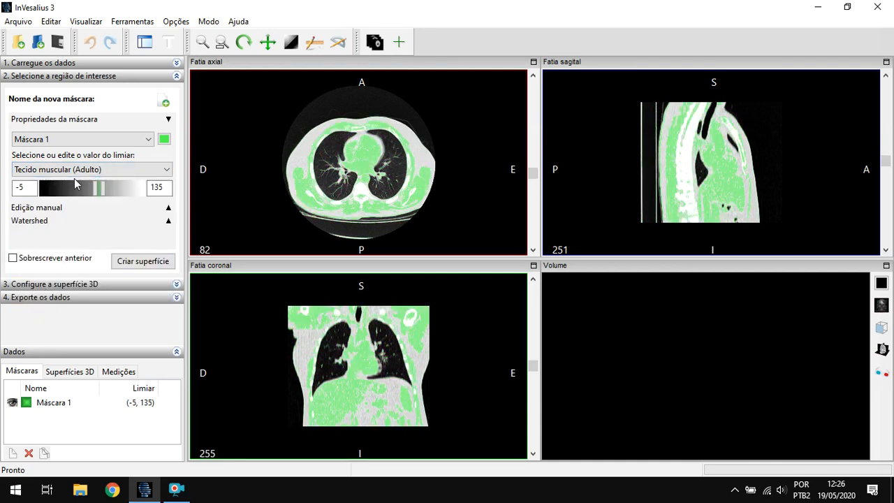
click(75, 170)
click(42, 200)
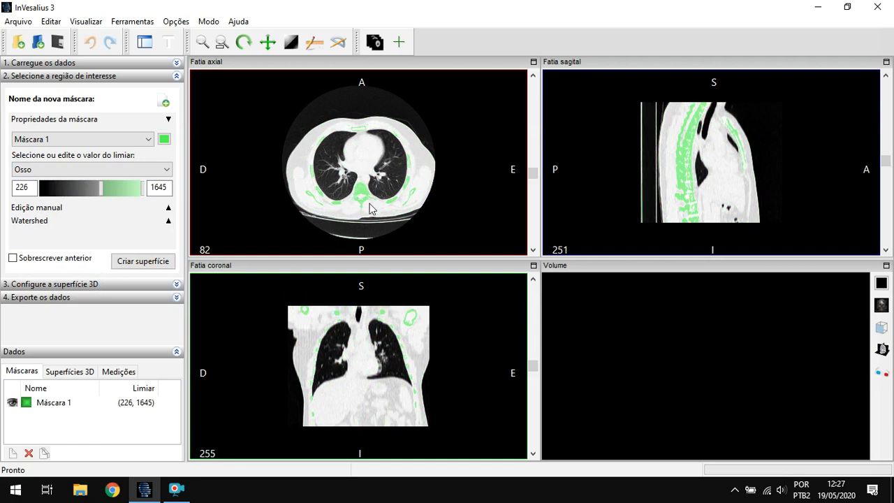
- Change the colour of Máscara 1 to a darker green with a luminosity of 115
click(164, 140)
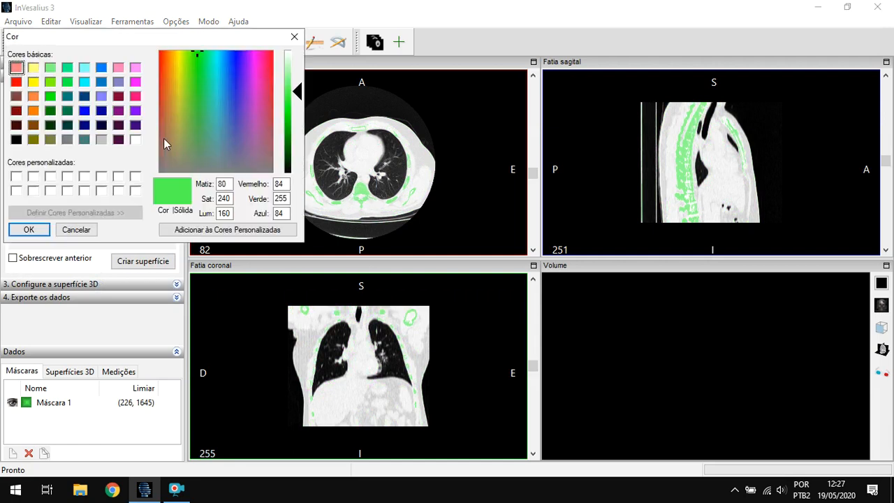
click(293, 112)
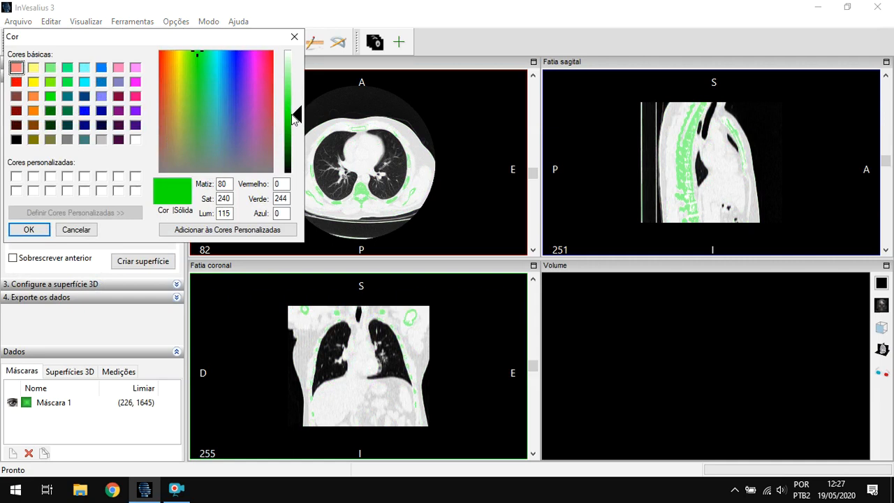
click(41, 232)
right_drag(355, 210, 292, 164)
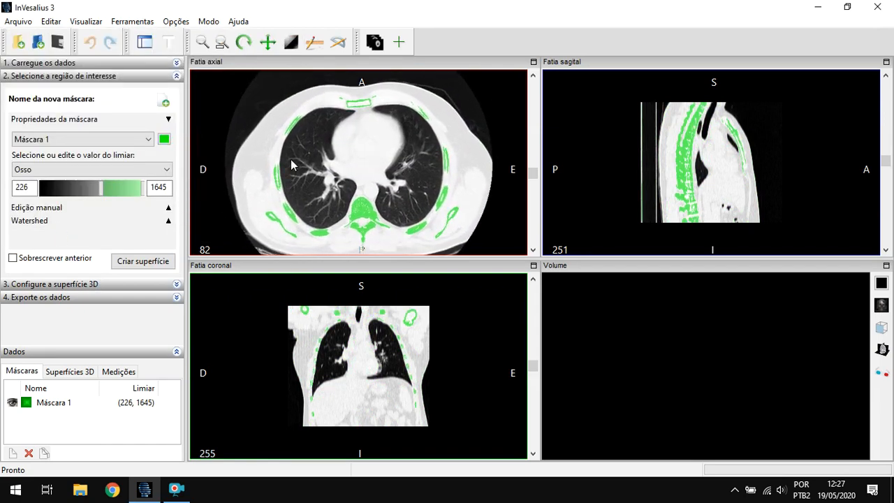
- Try custom threshold ranges of -202 to 397, -1225 to -825 and 597 to 1296 on Máscara 1
mouse_move(102, 190)
mouse_down()
mouse_move(60, 190)
mouse_move(137, 187)
mouse_move(109, 187)
mouse_up()
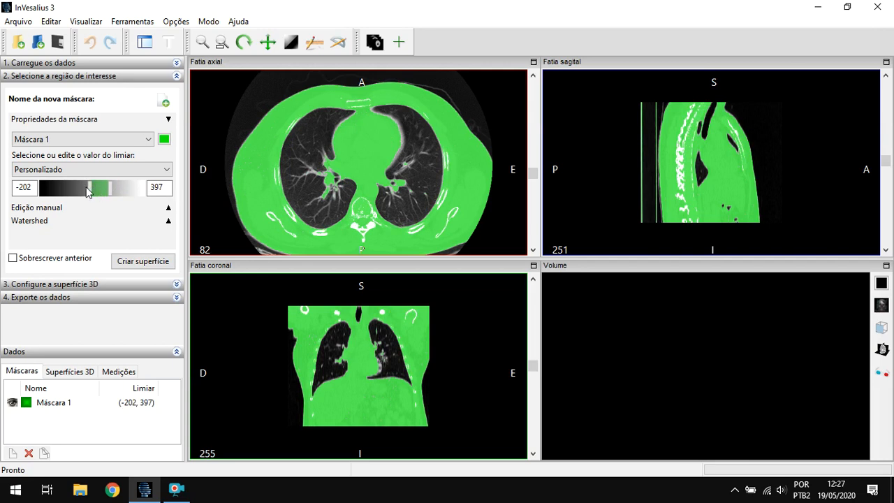
mouse_move(88, 187)
mouse_down()
mouse_move(61, 187)
mouse_move(97, 189)
mouse_move(77, 189)
mouse_up()
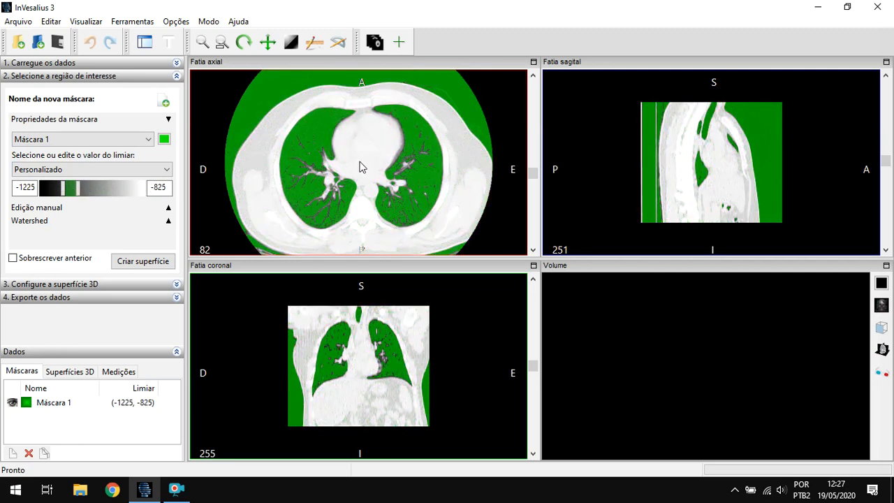
drag(73, 191, 111, 190)
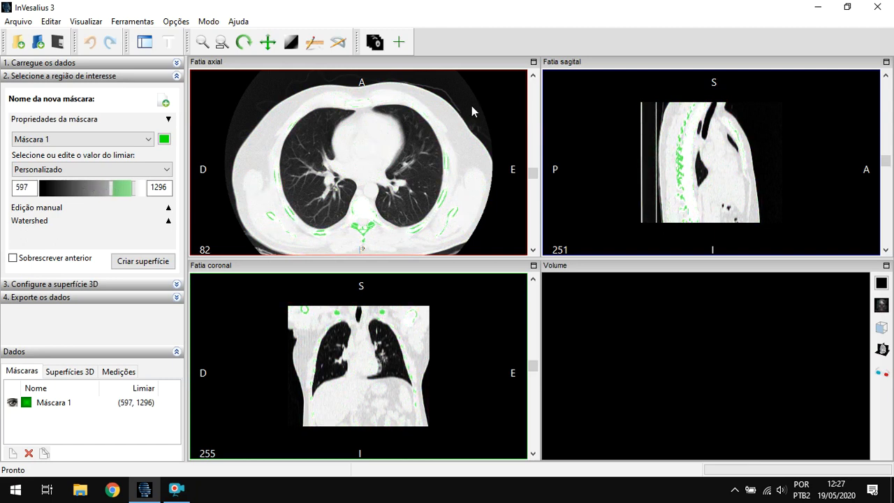
- Apply the Osso brightness and contrast preset to the slice views
right_click(445, 110)
mouse_move(461, 118)
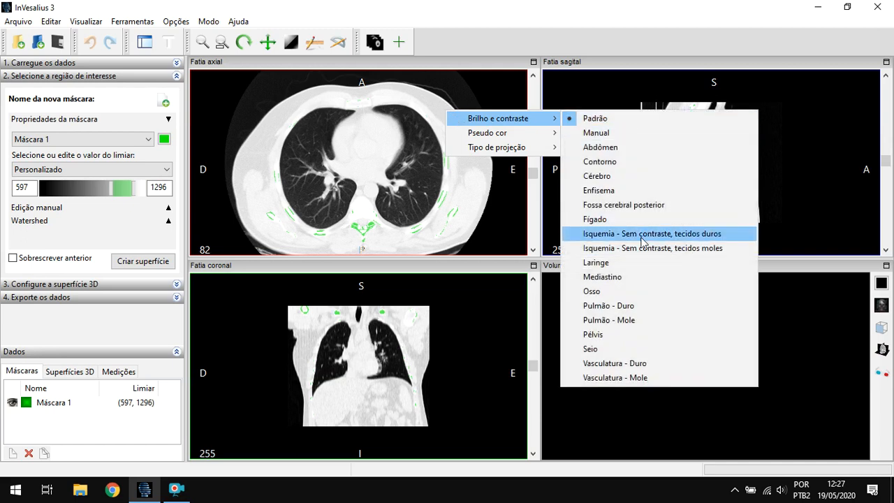
click(592, 291)
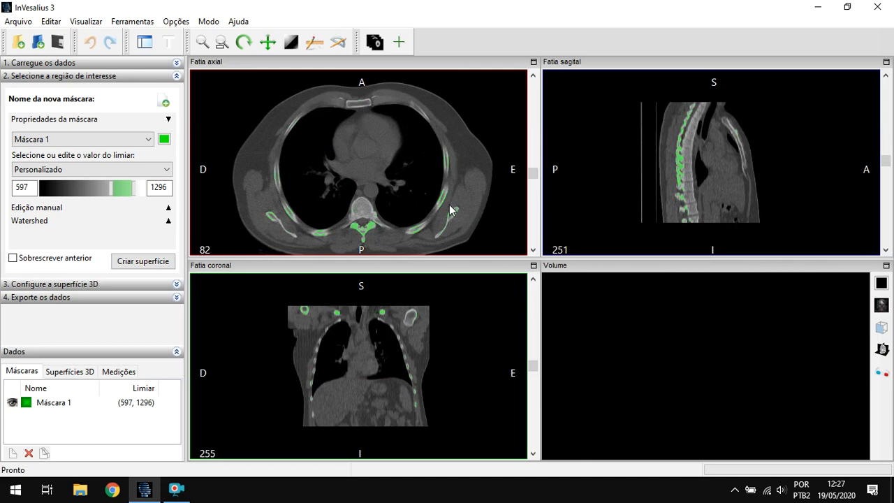
- Apply the Osso threshold preset to Máscara 1 and check the bone coverage on the axial slices
click(97, 171)
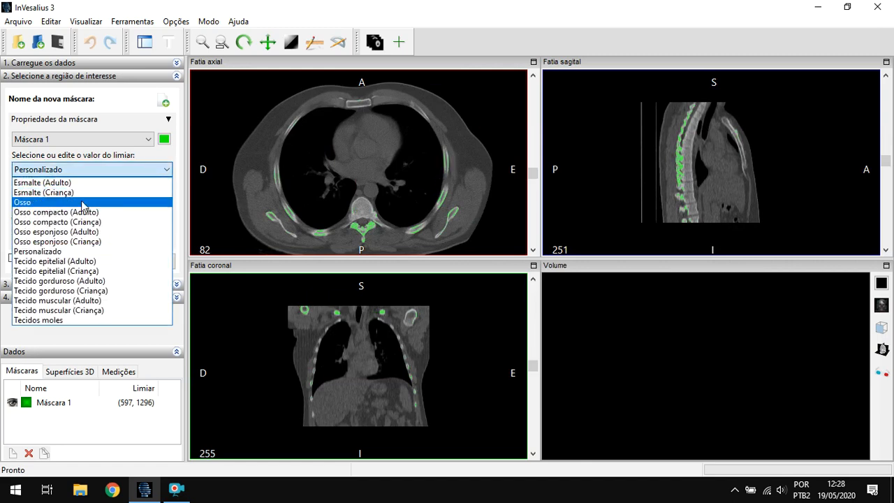
click(82, 202)
right_drag(382, 227, 384, 179)
scroll(375, 215, down, 2)
scroll(370, 241, down, 10)
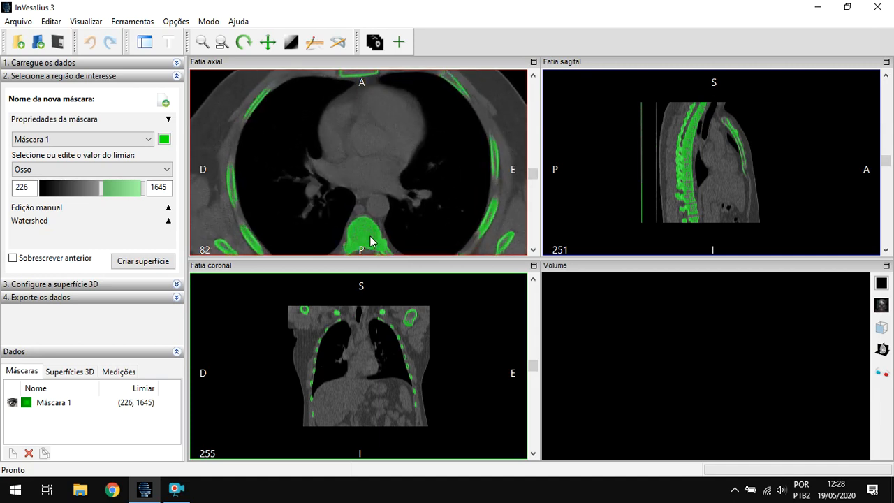
scroll(370, 208, down, 2)
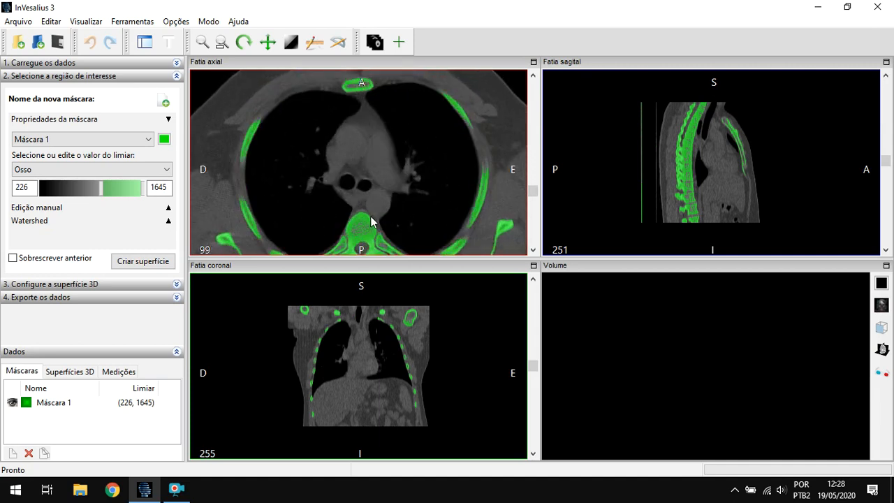
right_drag(371, 209, 423, 175)
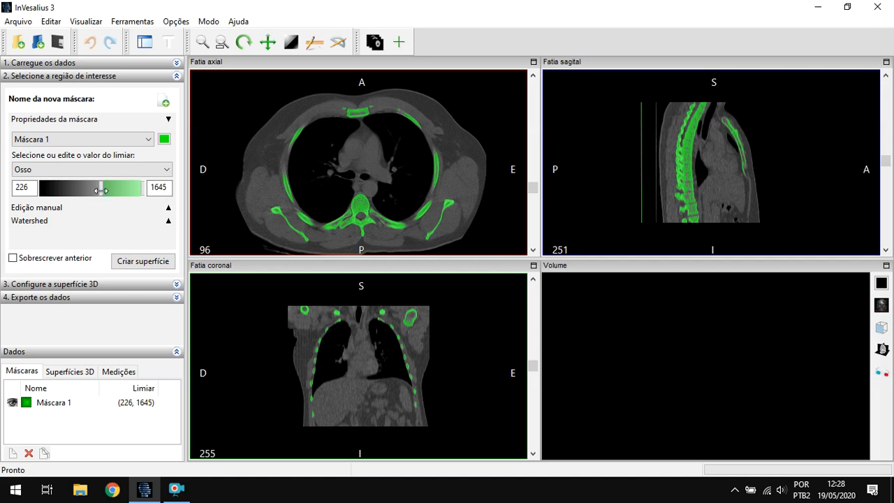
- Set the lower threshold of Máscara 1 to 210
mouse_move(101, 190)
mouse_down()
mouse_move(91, 190)
mouse_move(102, 190)
mouse_up()
double_click(23, 187)
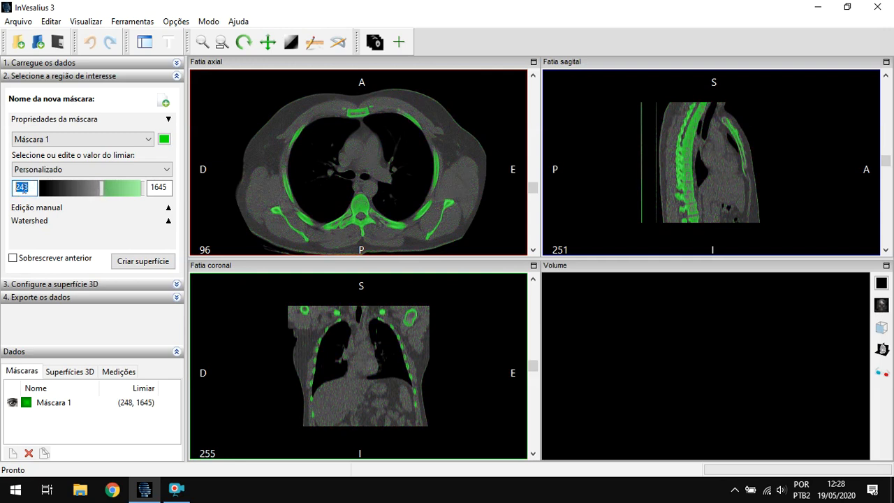
text(210)
key(Return)
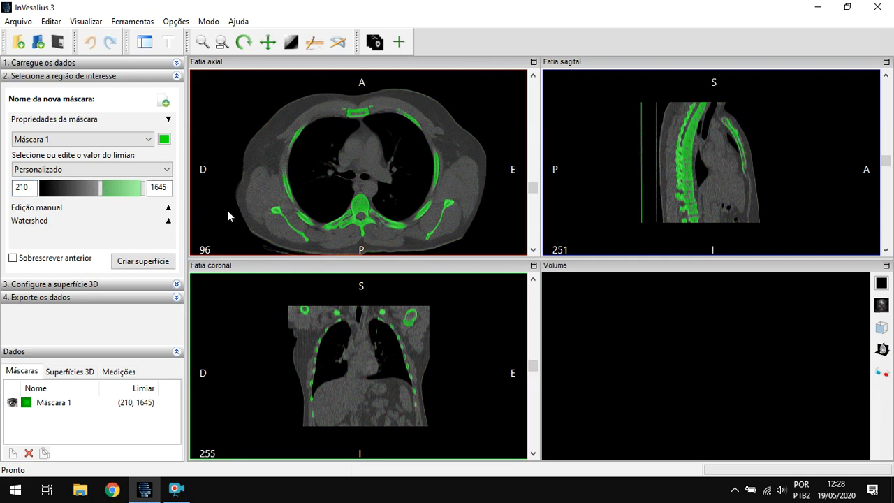
- Check the adjusted mask across the axial slices and create a 3D surface from Máscara 1
scroll(346, 188, down, 3)
scroll(352, 189, down, 14)
scroll(361, 201, up, 17)
scroll(362, 203, up, 20)
scroll(364, 203, down, 18)
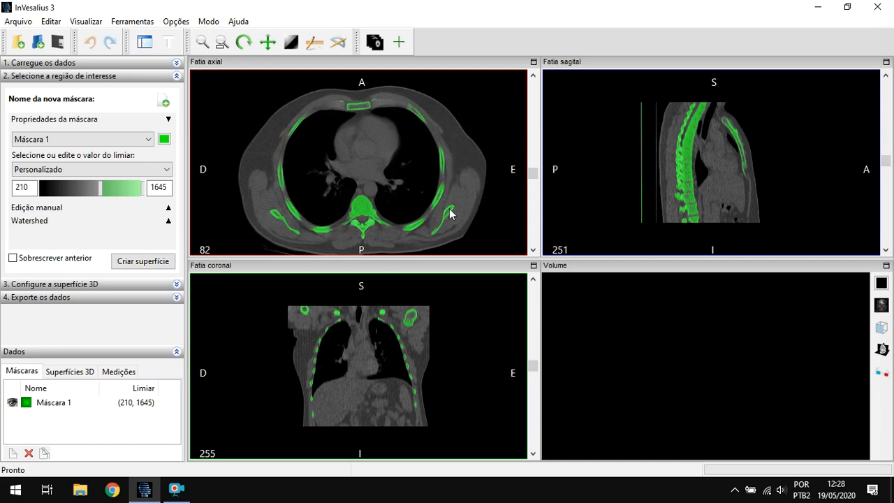
click(144, 265)
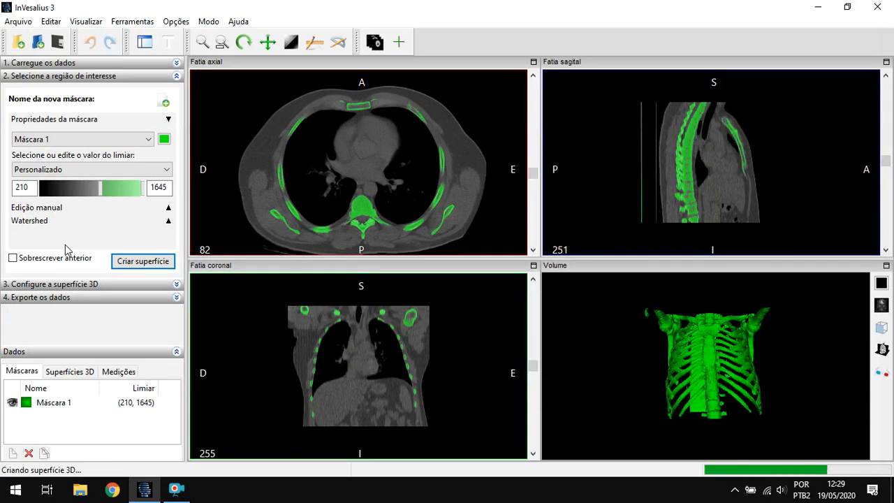
- Inspect the reconstructed rib cage and the separate flat plate behind it from several angles
drag(686, 350, 704, 382)
scroll(796, 383, up, 2)
drag(624, 373, 679, 354)
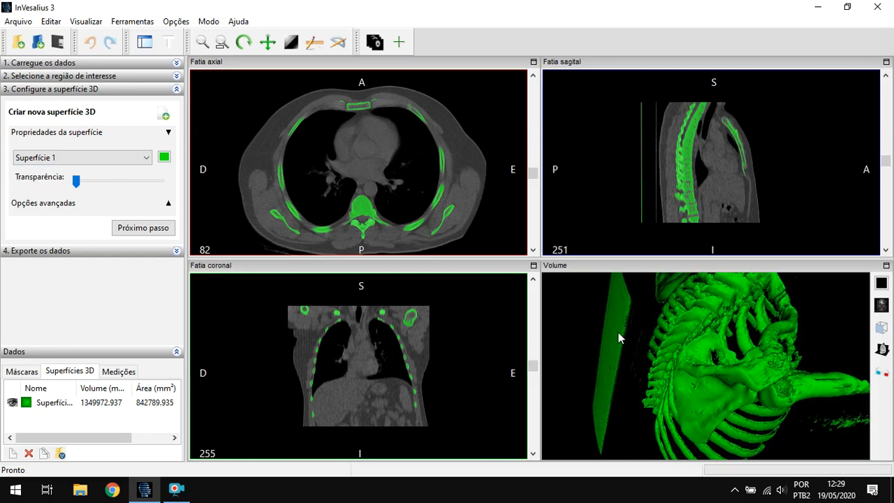
drag(680, 327, 684, 347)
scroll(686, 349, up, 2)
scroll(686, 349, down, 4)
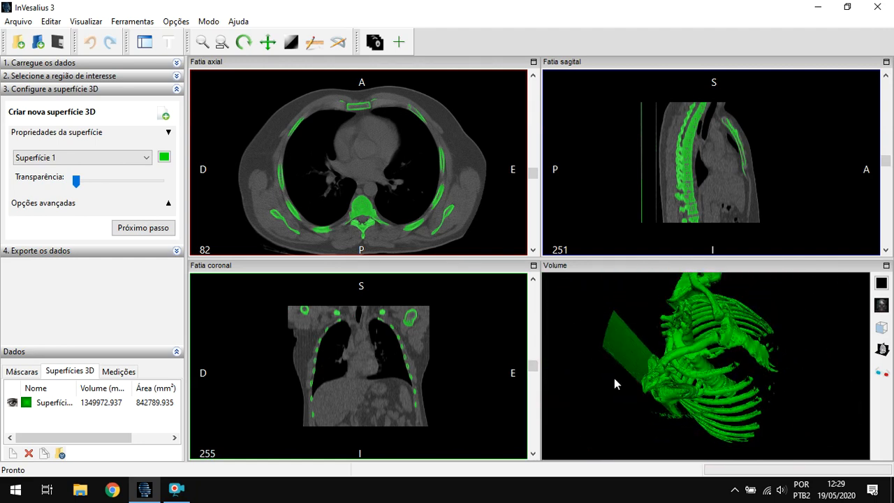
drag(729, 350, 744, 339)
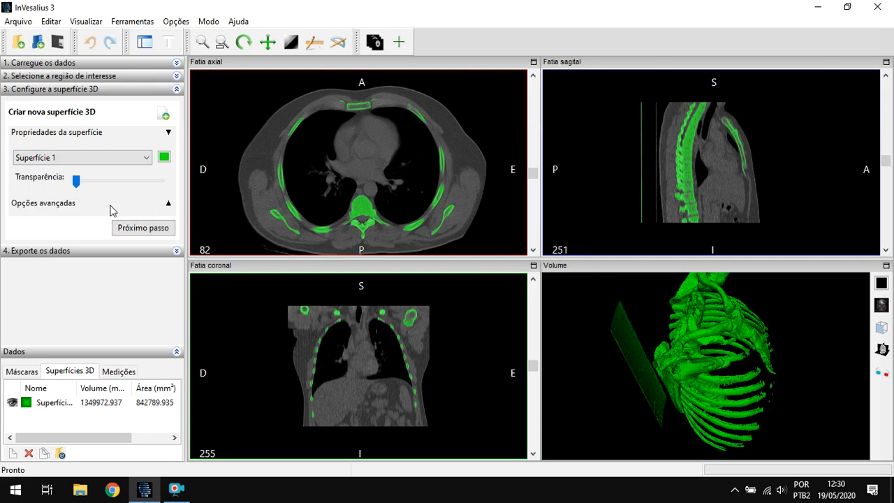
- Show the advanced options for the 3D surface and examine the rib cage from other angles
click(168, 205)
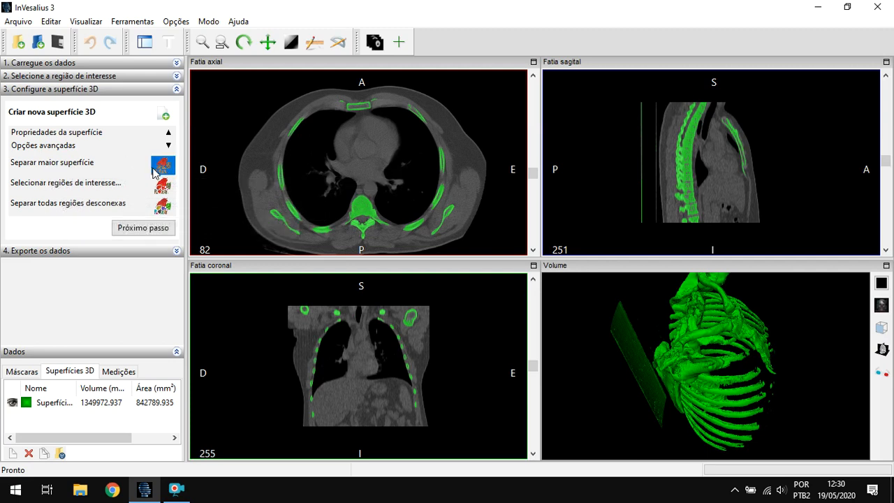
drag(711, 357, 685, 339)
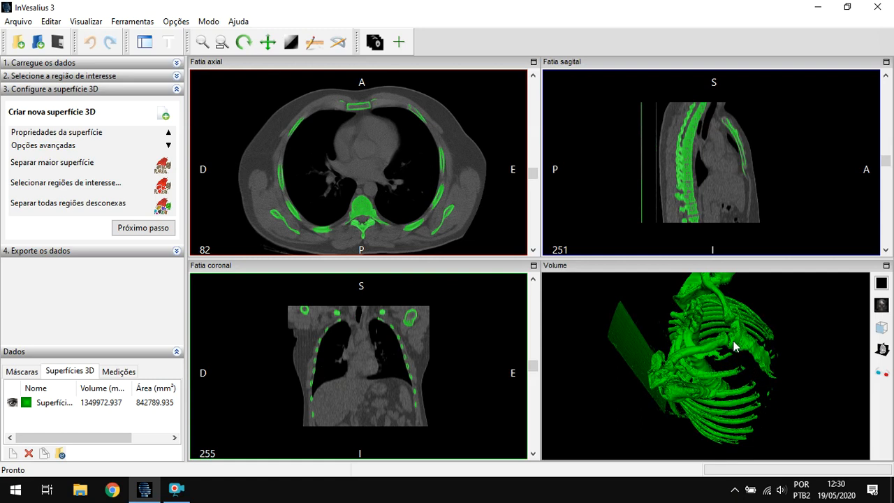
drag(737, 345, 733, 393)
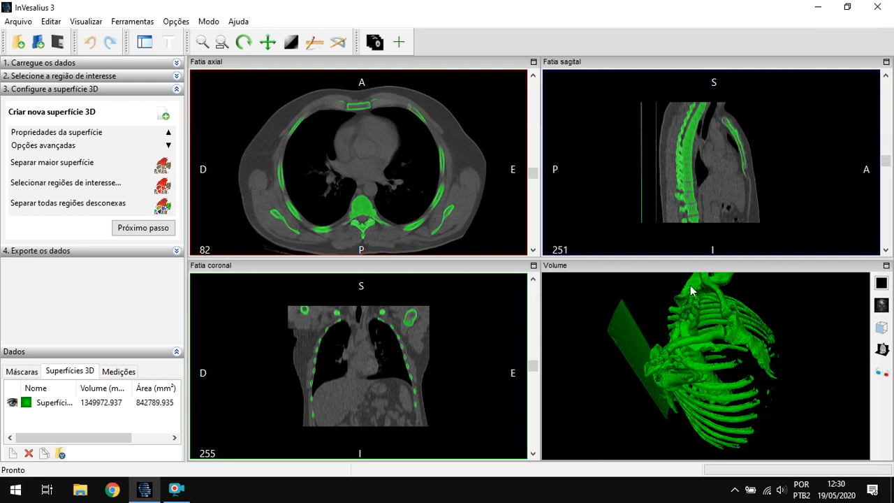
- Separate the largest connected region of the rib cage surface into a new 3D surface without the flat plate
drag(702, 401, 707, 393)
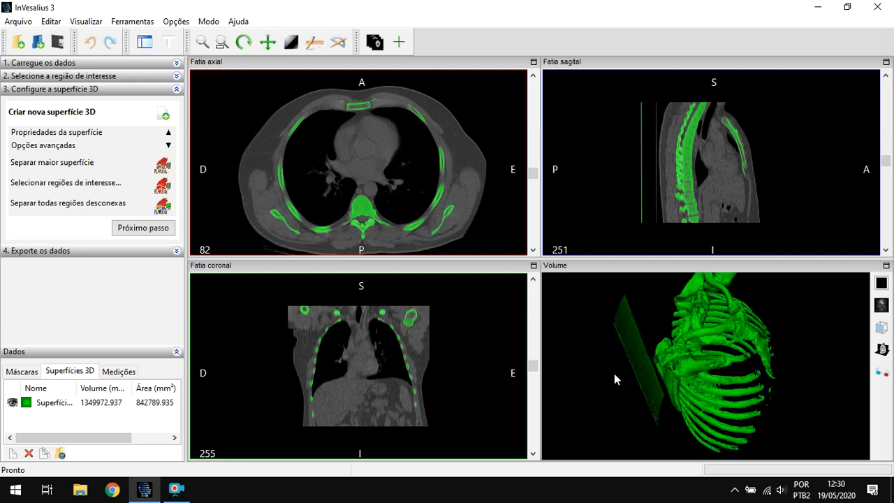
mouse_move(623, 321)
mouse_down()
mouse_move(659, 338)
mouse_move(649, 355)
mouse_move(618, 334)
mouse_up()
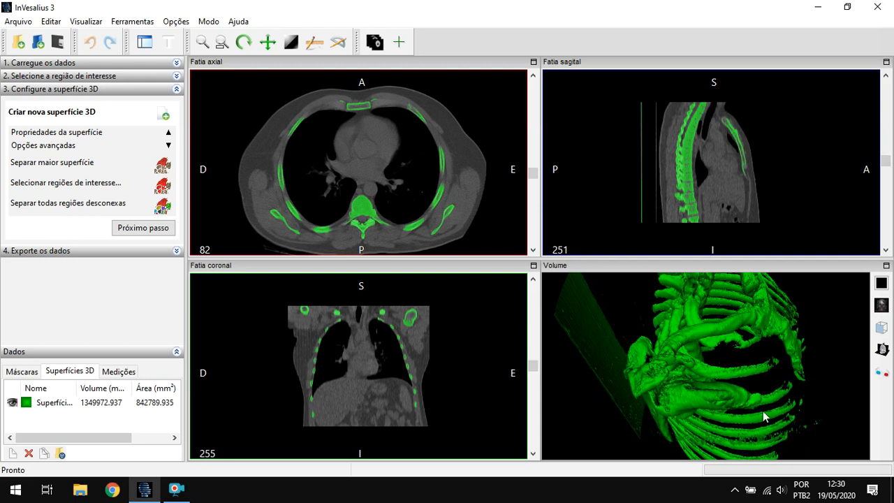
mouse_move(729, 366)
mouse_down()
mouse_move(686, 339)
mouse_move(715, 358)
mouse_up()
scroll(714, 358, down, 2)
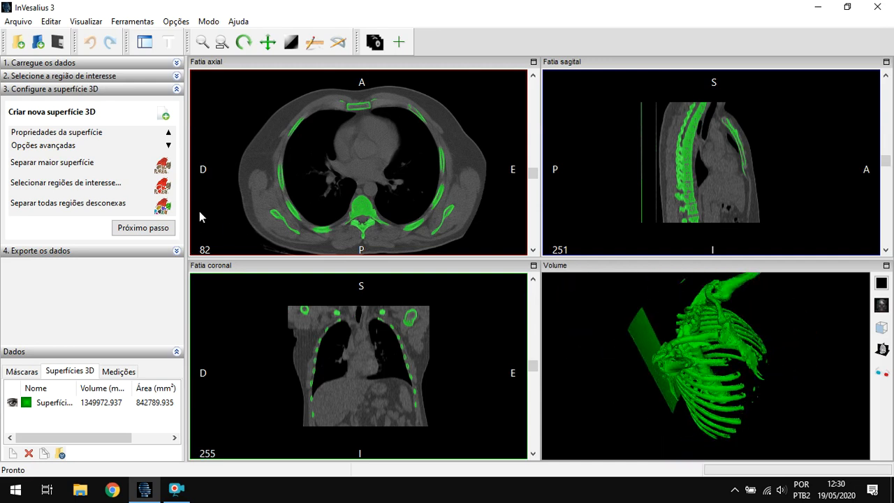
click(161, 165)
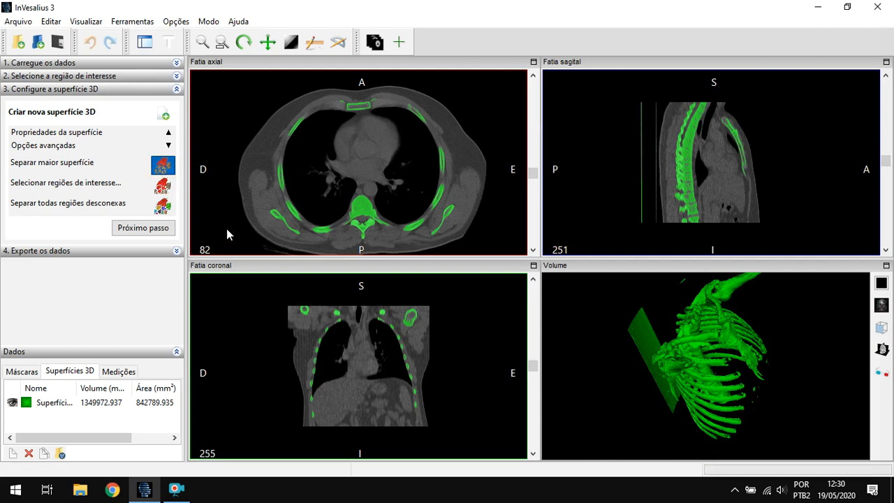
drag(681, 381, 743, 385)
drag(721, 358, 646, 357)
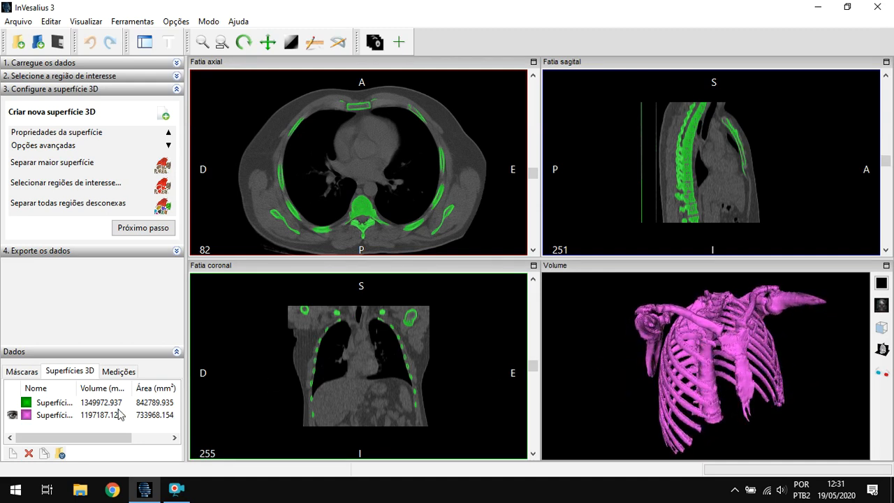
- Hide the separated surface Superfície 2 and show the original Superfície 1 for comparison
double_click(55, 404)
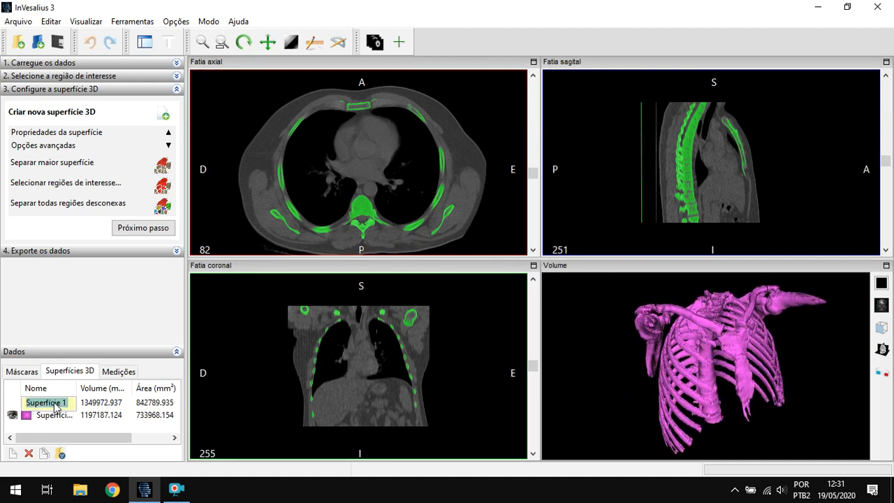
click(54, 417)
click(102, 402)
click(102, 415)
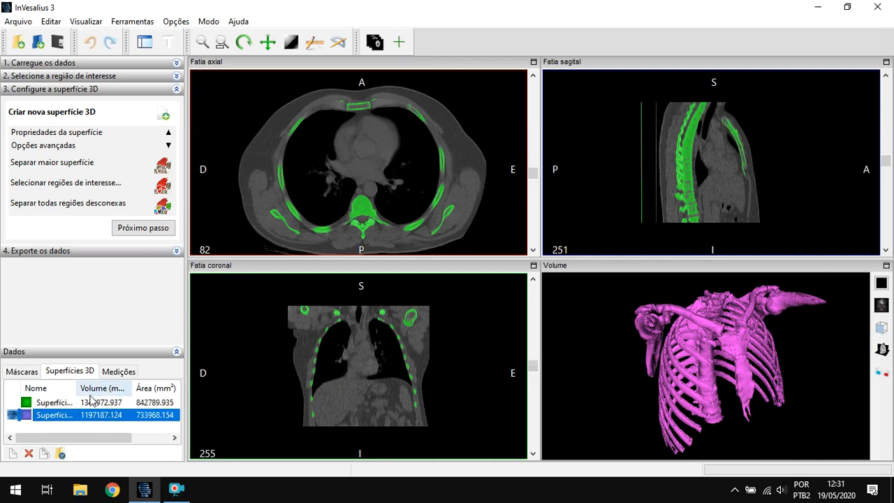
click(41, 404)
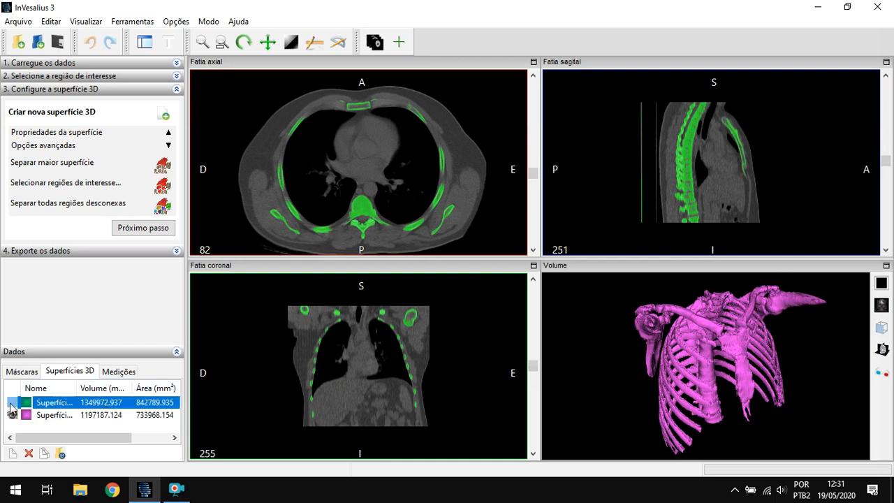
click(12, 414)
click(13, 402)
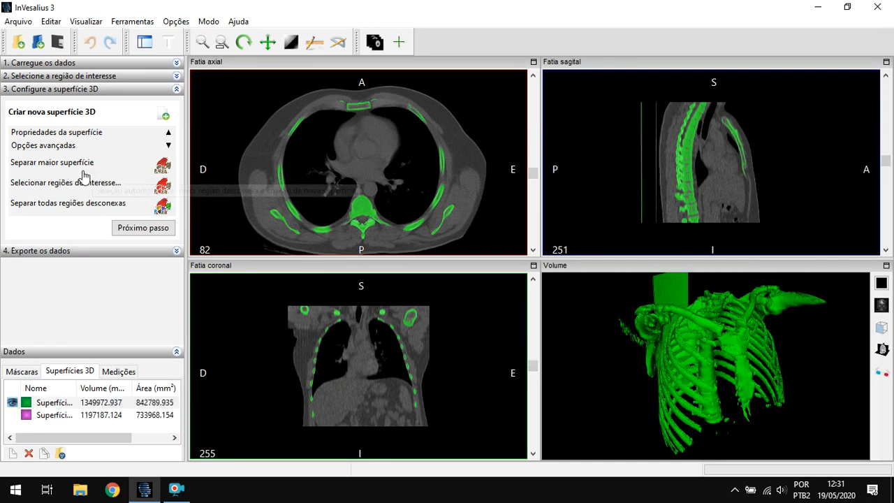
- Hide Superfície 1 and show only the separated surface Superfície 2
click(161, 170)
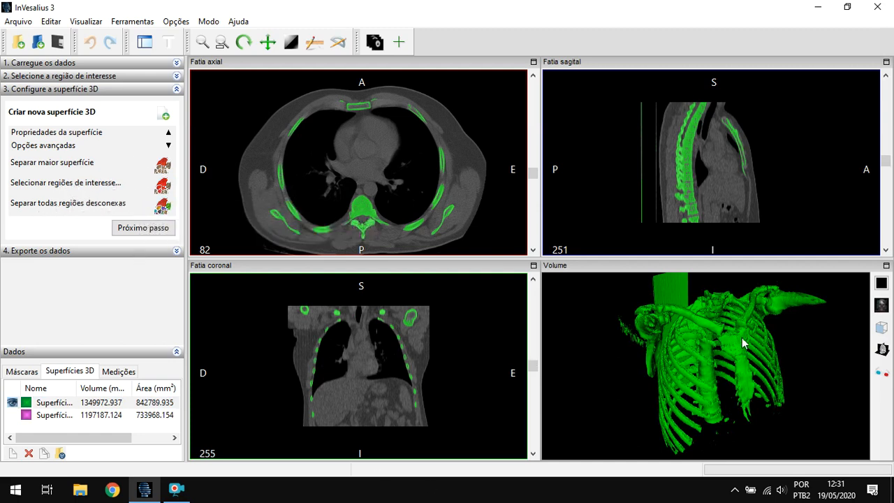
click(54, 419)
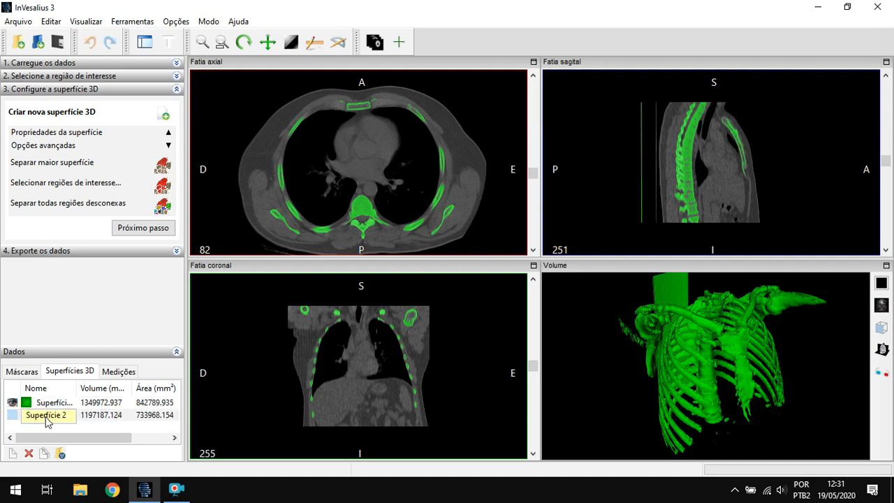
click(50, 405)
click(13, 416)
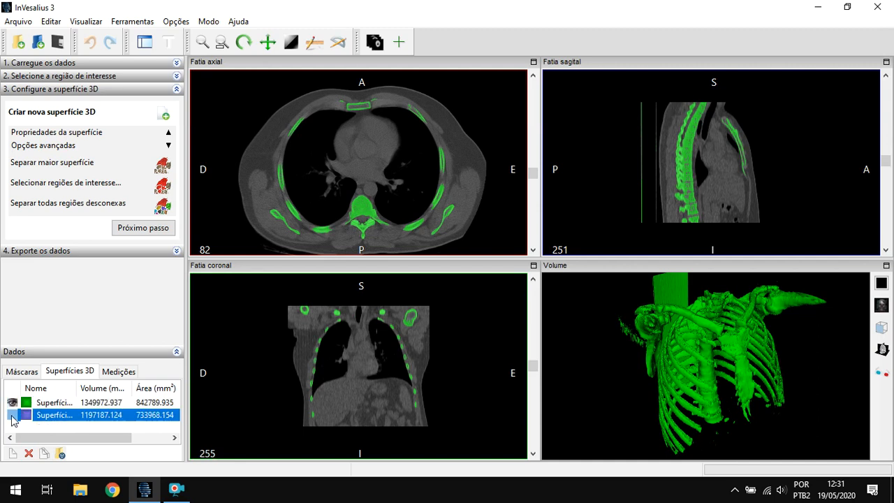
click(13, 403)
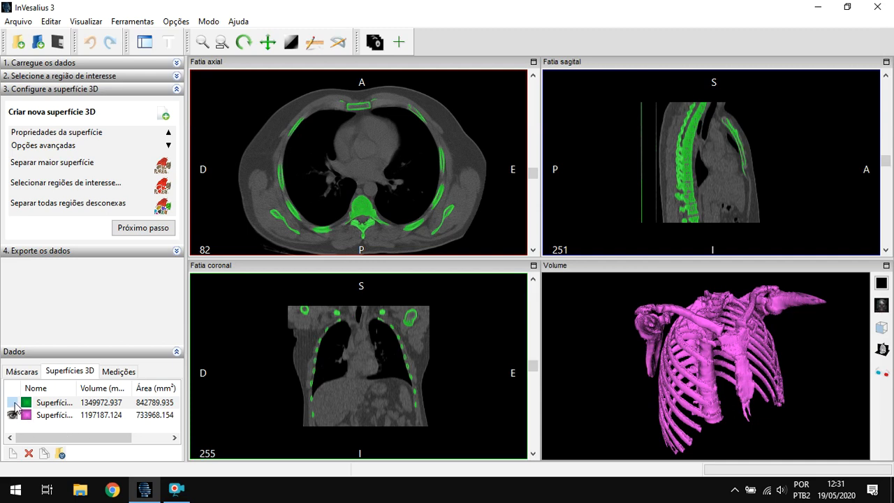
- Rename Superfície 2 as osso
click(59, 416)
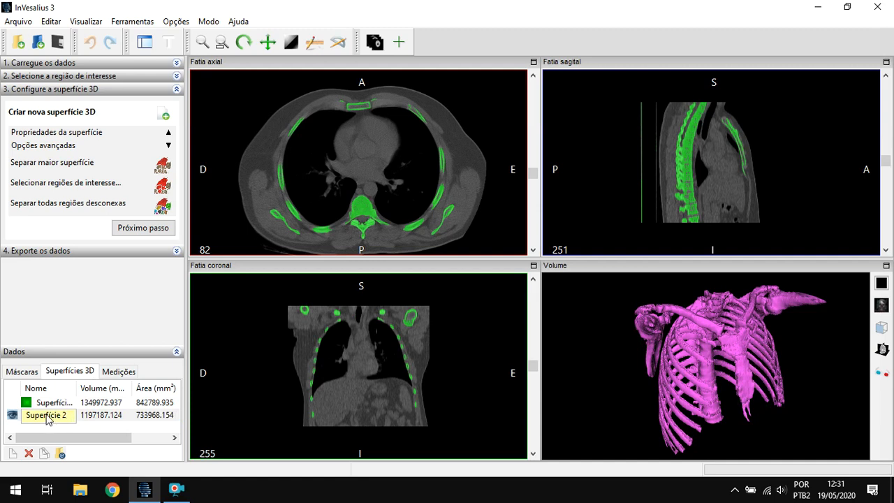
double_click(53, 419)
key(BackSpace)
key(Return)
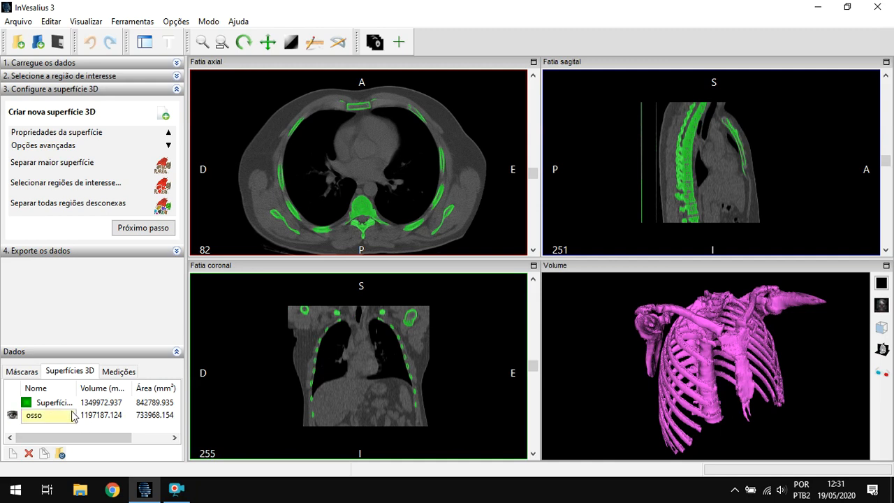
click(116, 418)
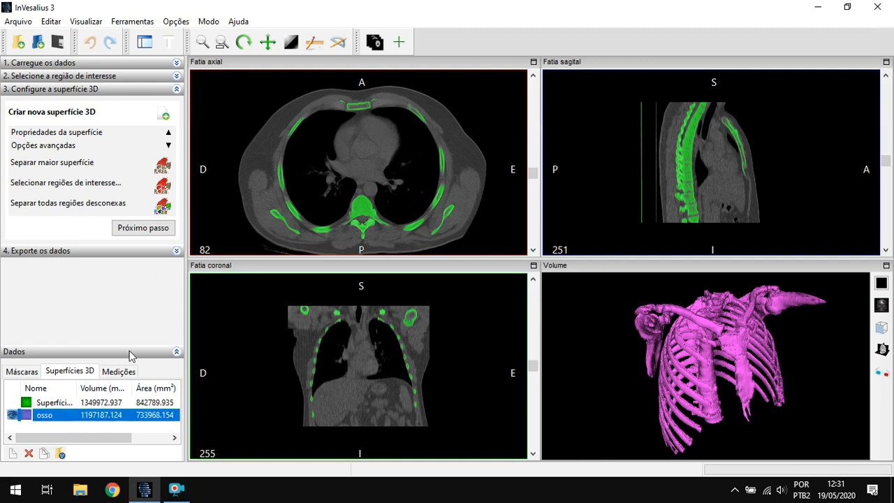
- Show the surface properties and set the osso surface's color to pale yellow (red 255, green 253, blue 183)
click(171, 145)
click(170, 135)
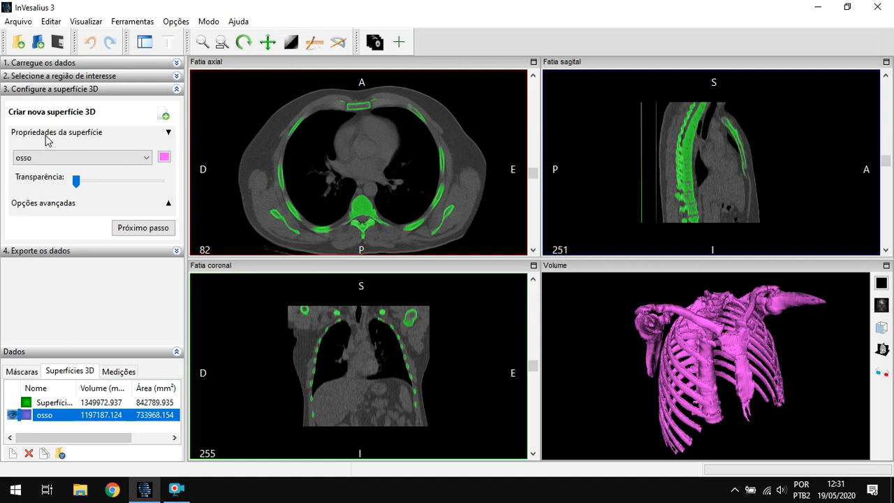
click(164, 156)
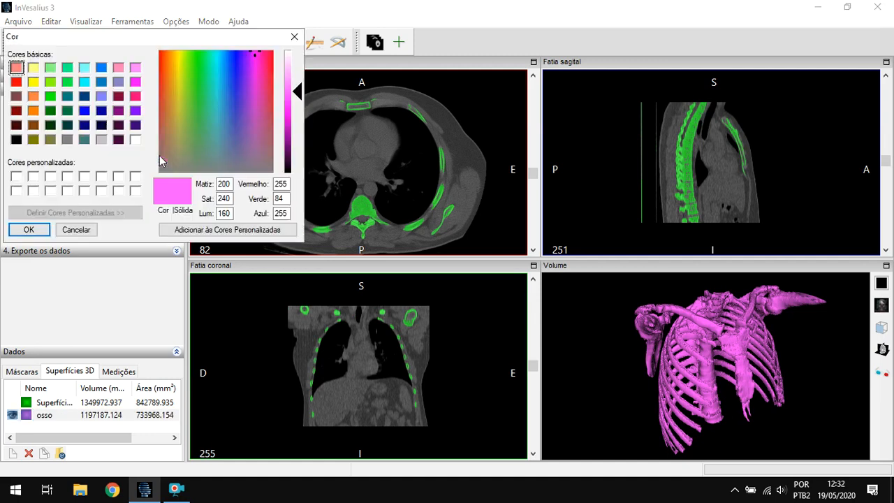
drag(184, 63, 178, 51)
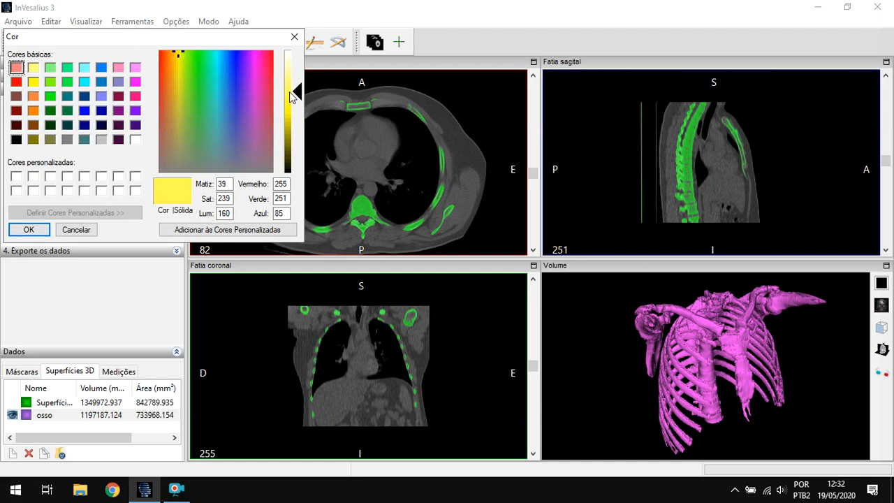
drag(291, 75, 292, 69)
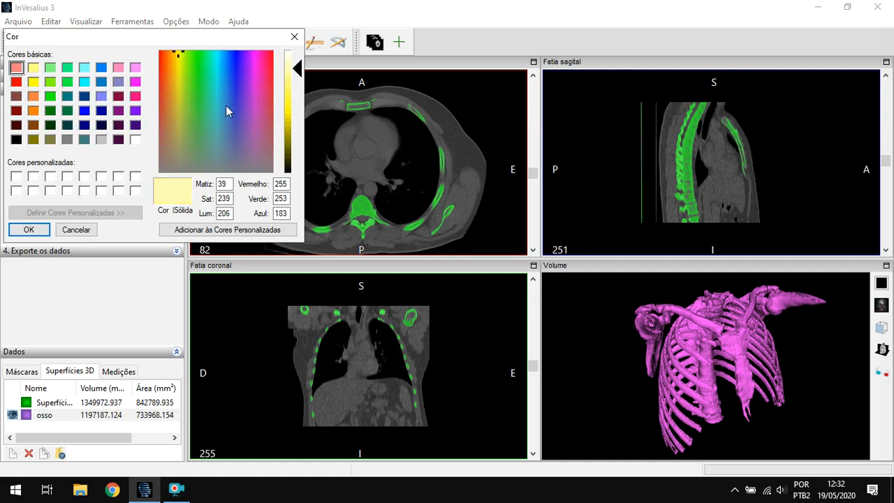
click(28, 230)
drag(744, 366, 716, 350)
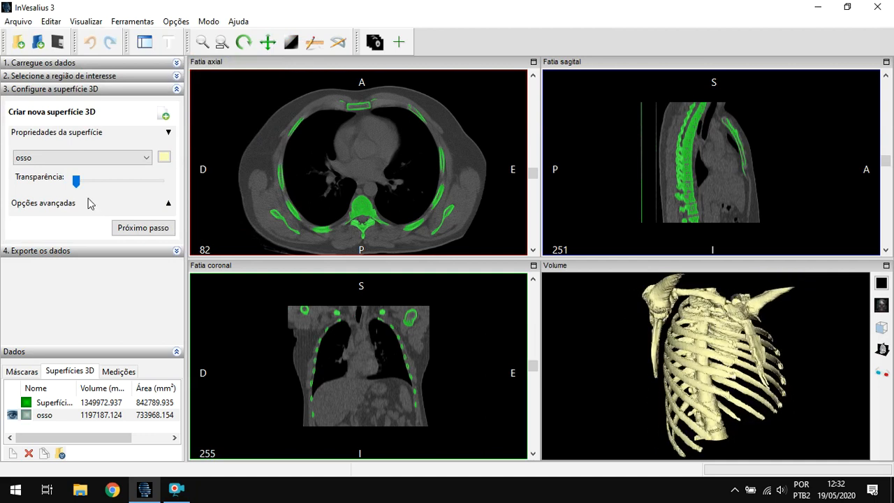
- Preview the osso surface at high transparency and return it to fully opaque
drag(75, 180, 154, 186)
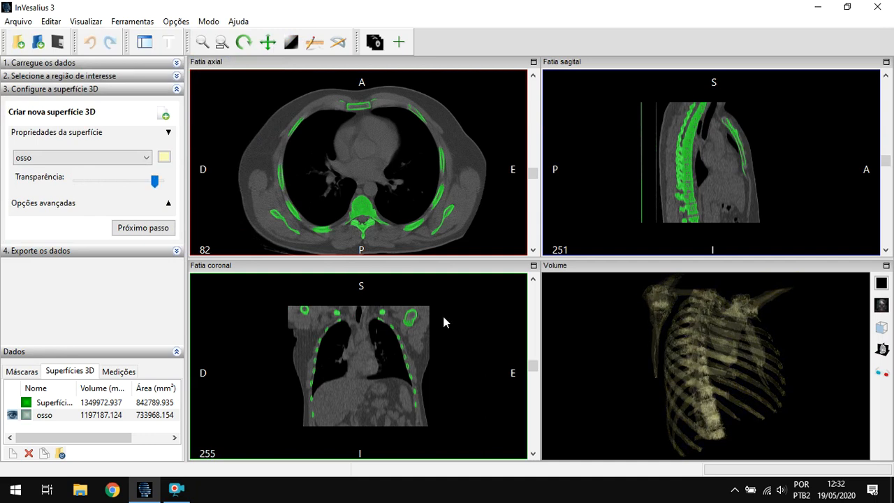
mouse_move(703, 351)
mouse_down()
mouse_move(798, 340)
mouse_move(773, 378)
mouse_move(629, 379)
mouse_move(623, 360)
mouse_move(696, 329)
mouse_move(704, 380)
mouse_move(724, 398)
mouse_move(796, 345)
mouse_move(813, 384)
mouse_move(754, 361)
mouse_move(718, 325)
mouse_move(706, 338)
mouse_up()
drag(155, 181, 58, 187)
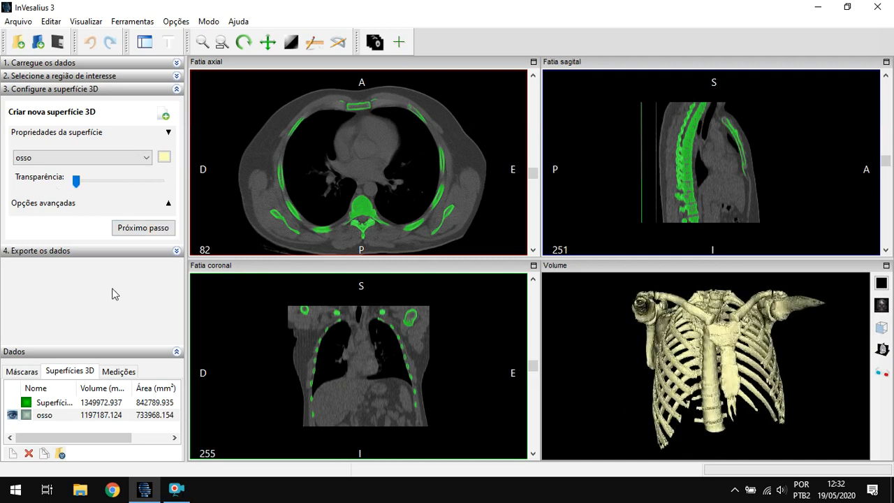
- Show the list of masks and examine the lungs across the axial slices
click(20, 372)
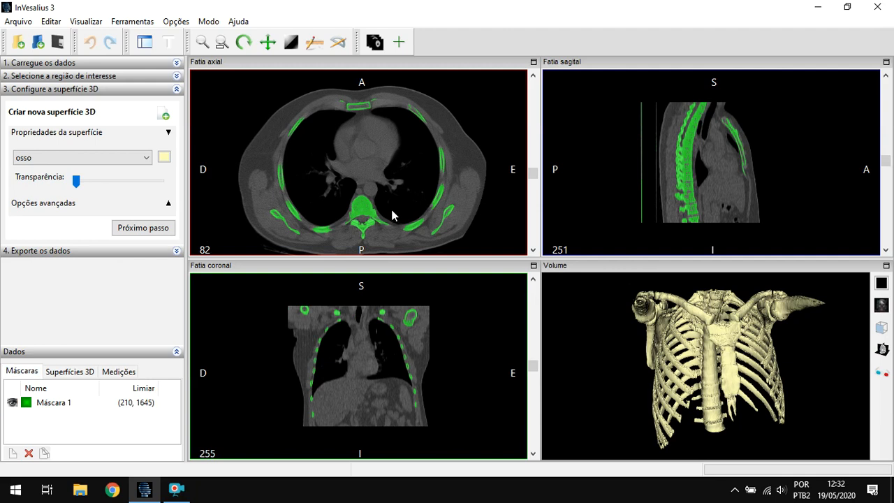
scroll(427, 165, up, 13)
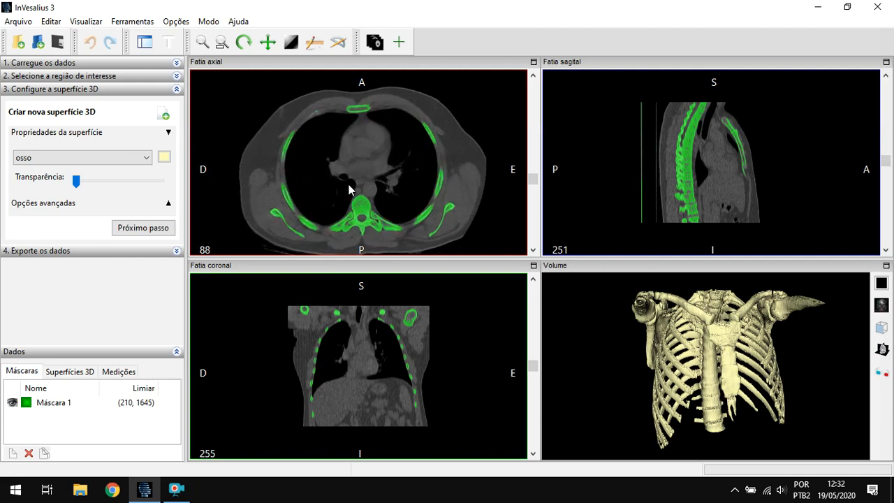
scroll(402, 181, up, 15)
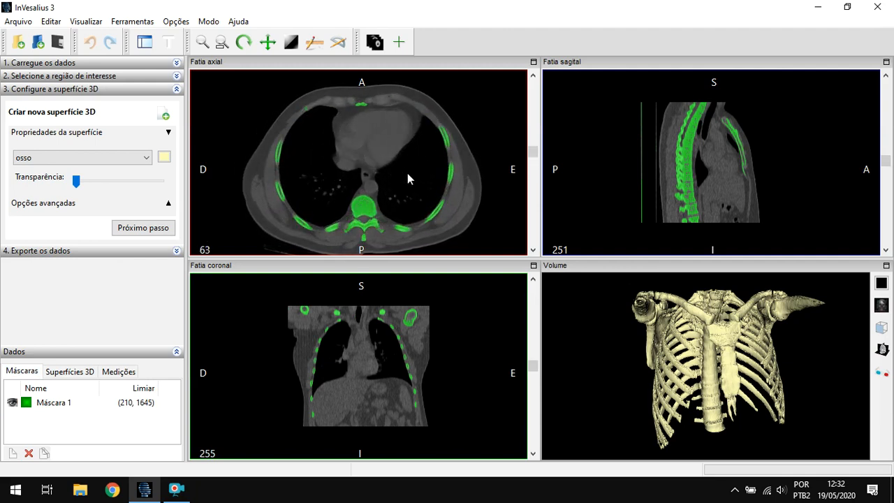
scroll(387, 180, down, 8)
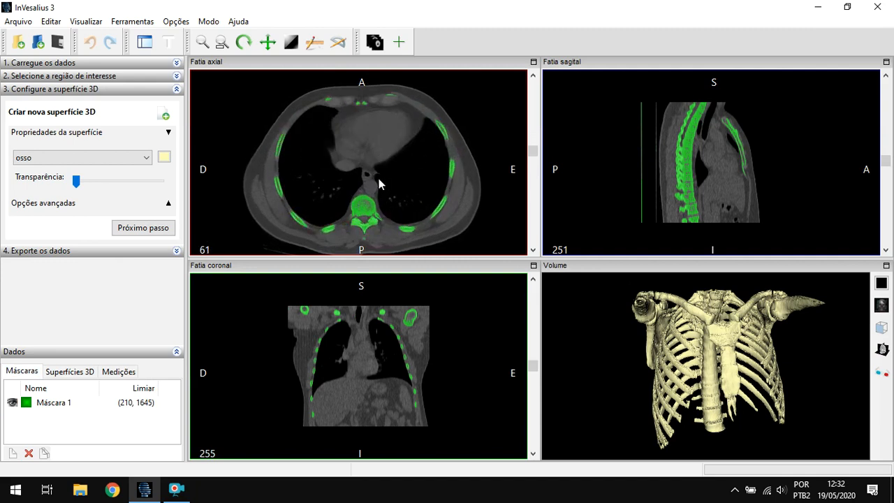
scroll(323, 202, up, 1)
scroll(402, 185, down, 3)
scroll(419, 186, up, 1)
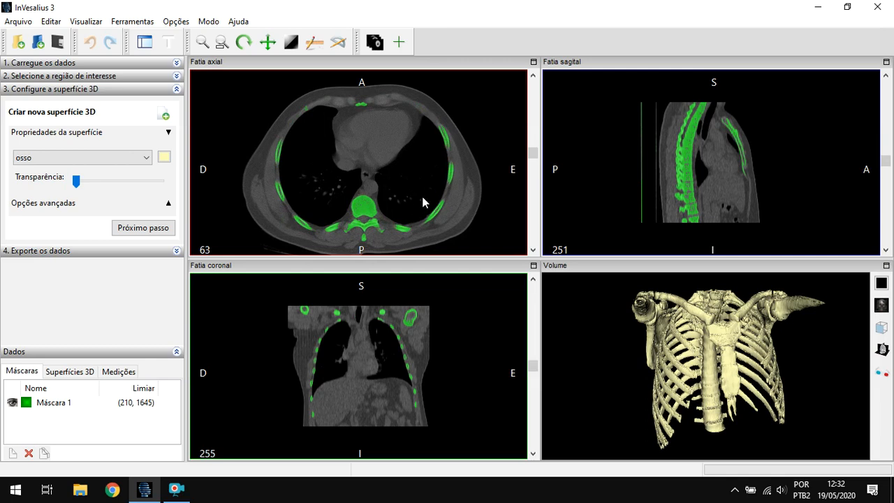
- Try the Padrão brightness and contrast preset on the slices and apply Pulmão - Duro instead
right_click(455, 116)
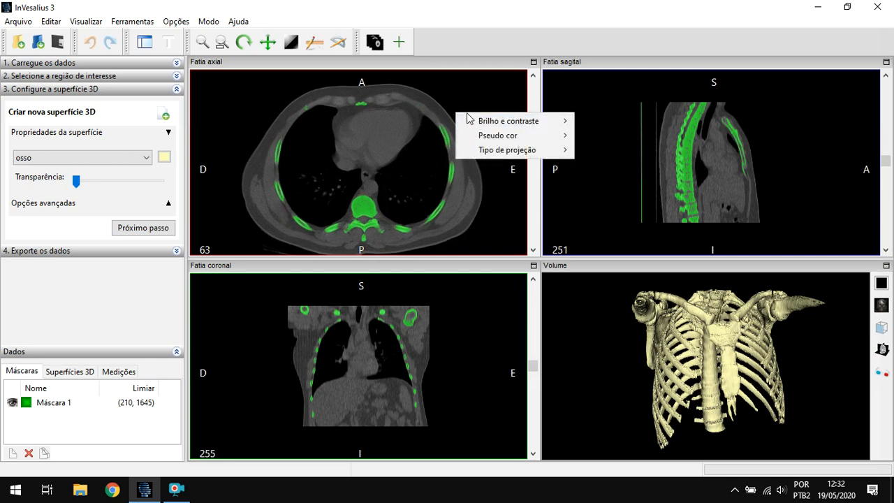
mouse_move(471, 120)
click(591, 120)
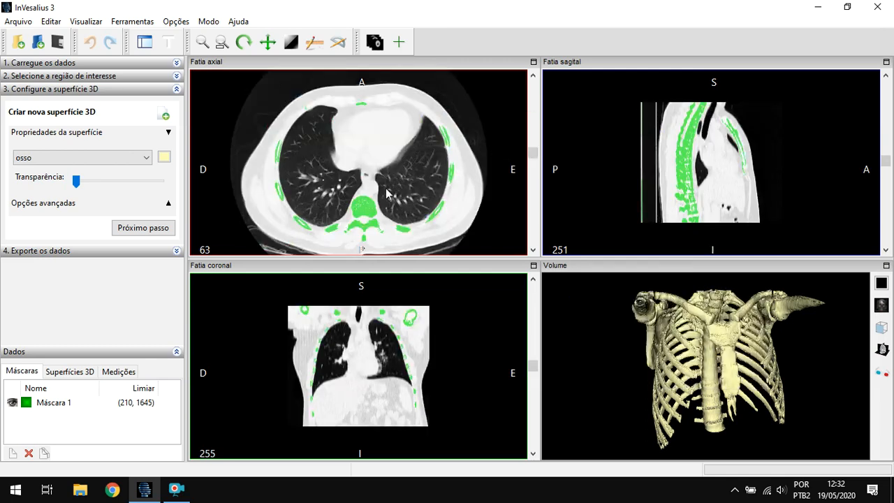
right_click(479, 107)
mouse_move(500, 116)
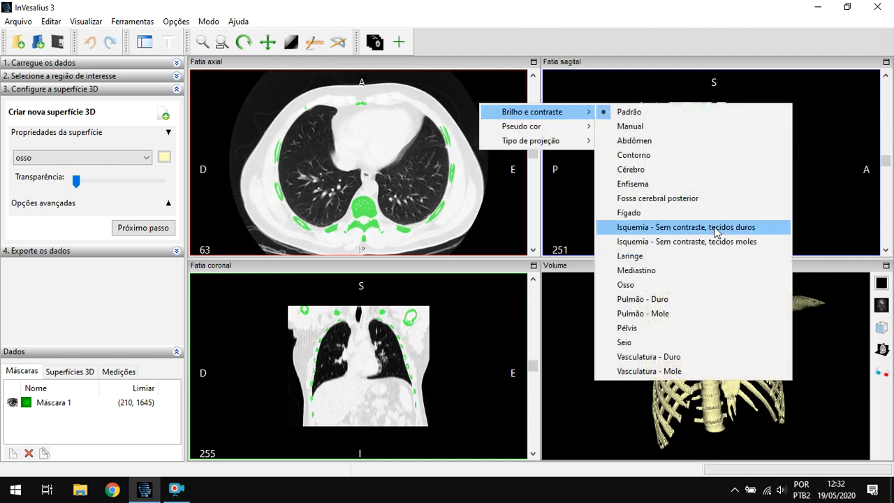
click(615, 304)
- Examine the lung vessels and airways closely across the axial slices
scroll(347, 250, down, 1)
scroll(349, 249, up, 5)
scroll(353, 230, down, 11)
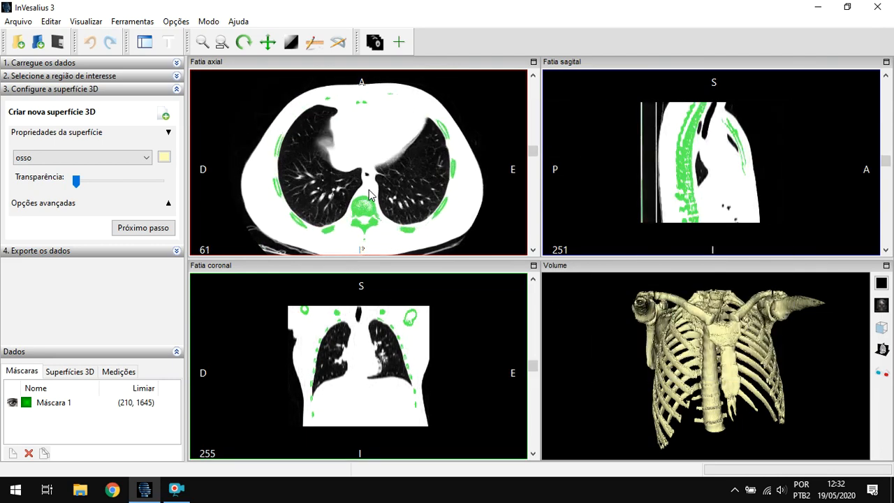
scroll(334, 205, up, 14)
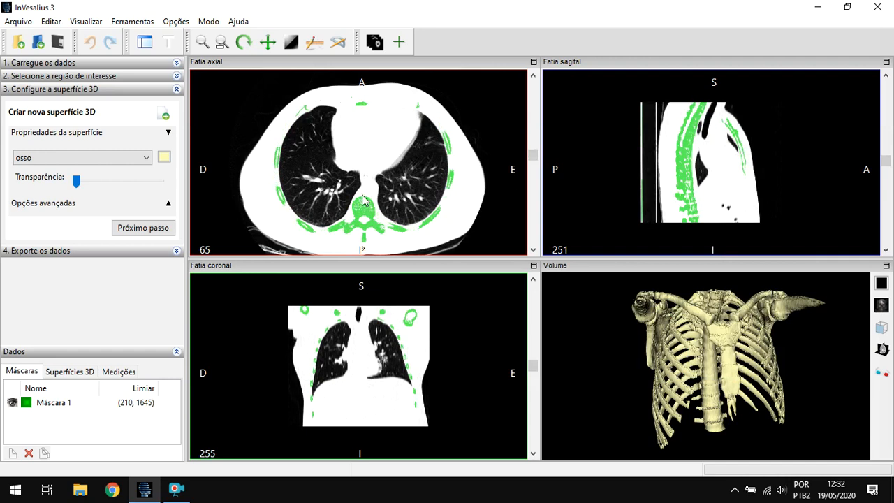
scroll(327, 186, up, 11)
right_drag(328, 183, 312, 205)
scroll(312, 210, down, 9)
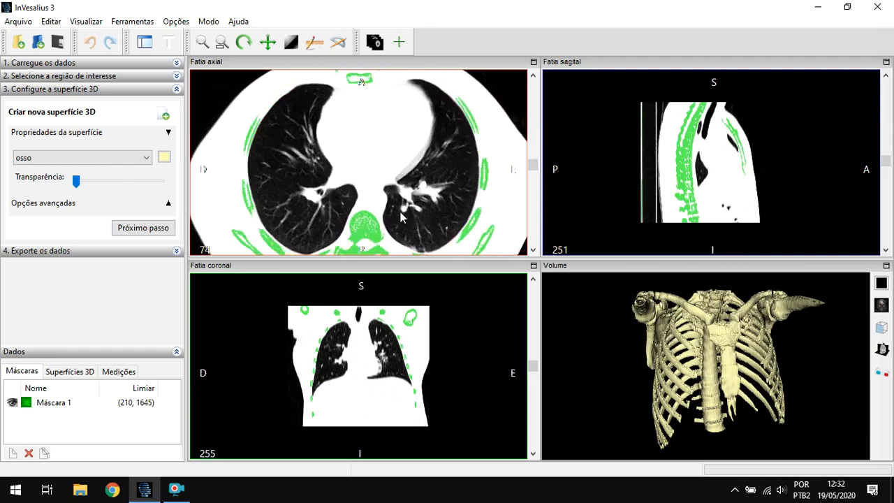
scroll(331, 222, down, 18)
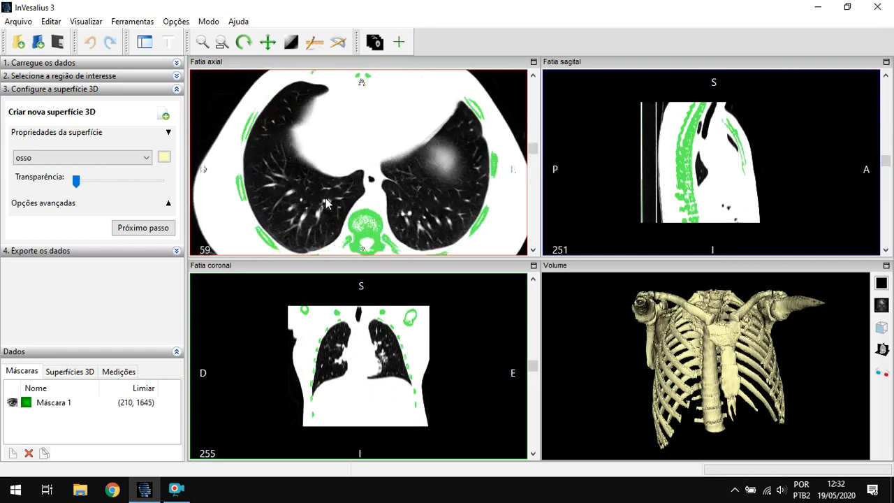
- Inspect both lungs on the axial slices from slice 59 up to slice 86
scroll(343, 178, up, 8)
scroll(344, 177, up, 10)
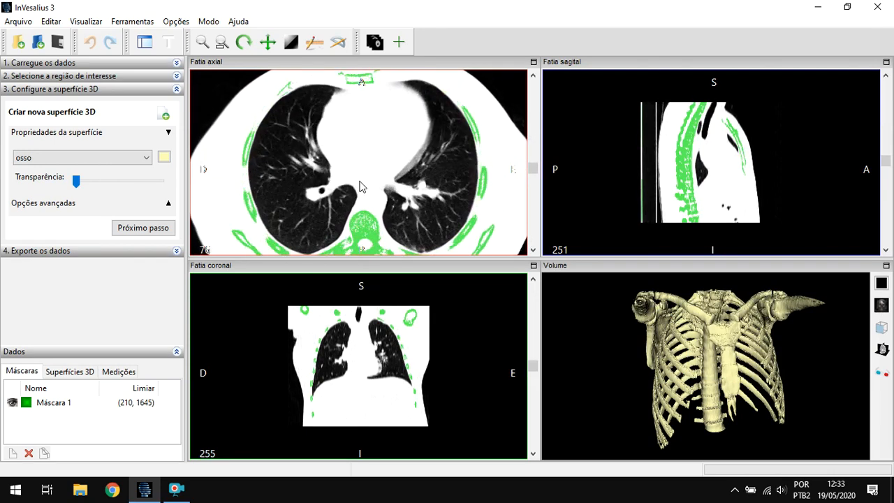
scroll(386, 205, up, 4)
scroll(405, 207, up, 4)
right_drag(431, 188, 443, 228)
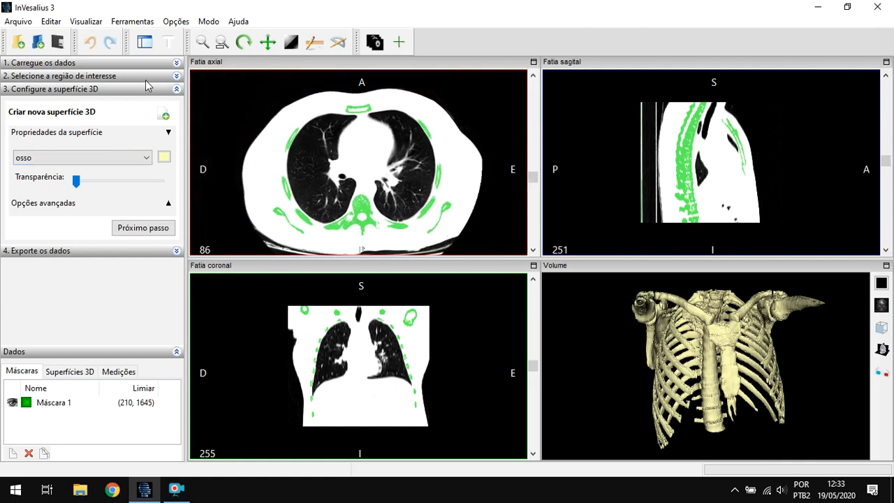
- Create a new mask named pulmão with the Osso threshold preset
click(178, 76)
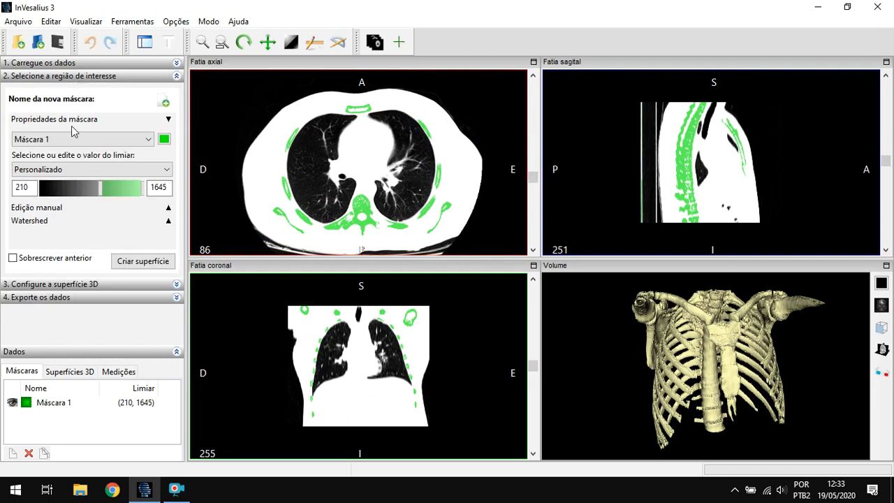
click(165, 102)
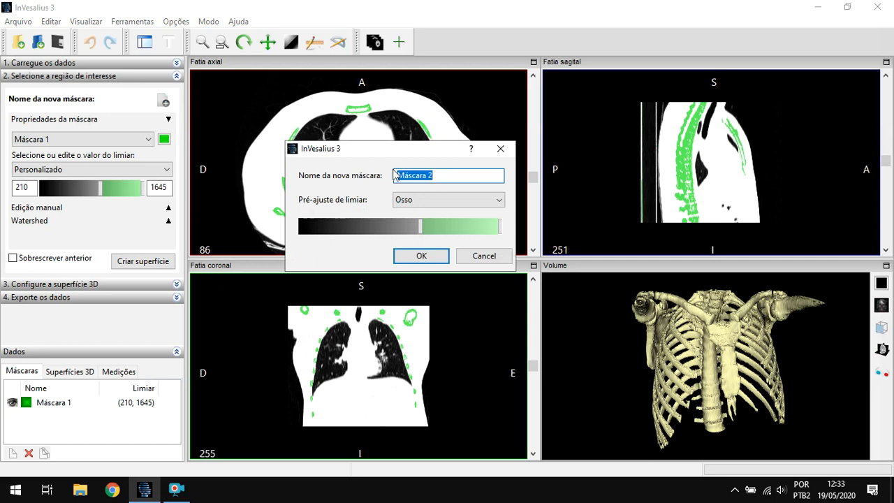
text(pulmão)
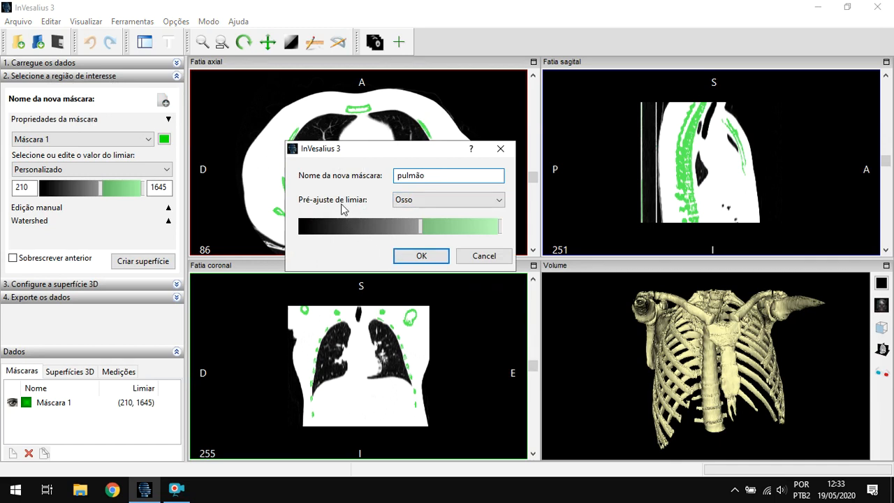
click(426, 199)
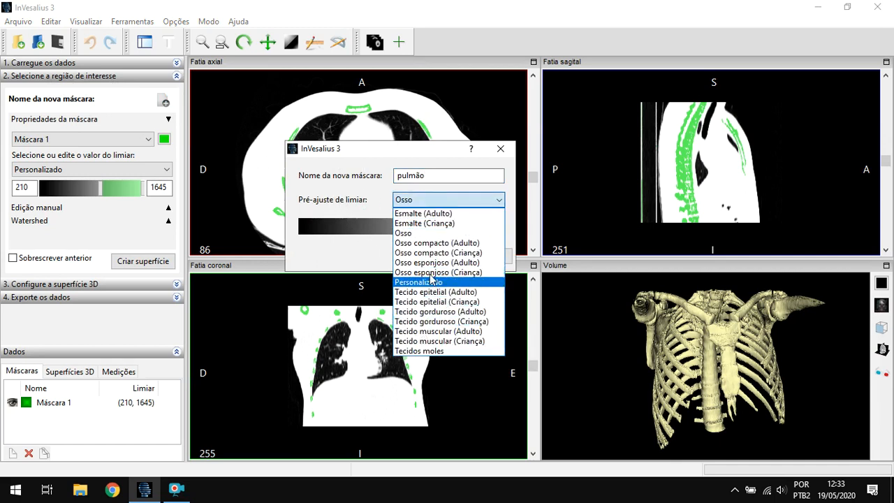
click(441, 200)
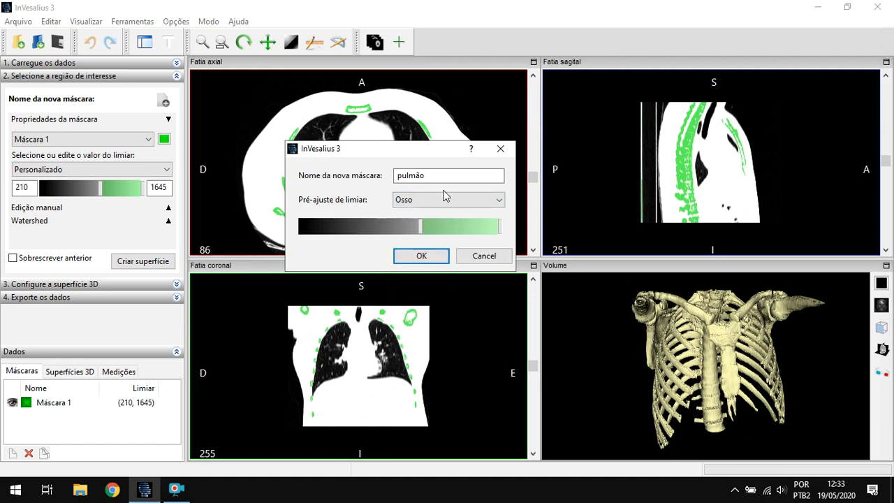
click(422, 256)
click(63, 169)
click(63, 170)
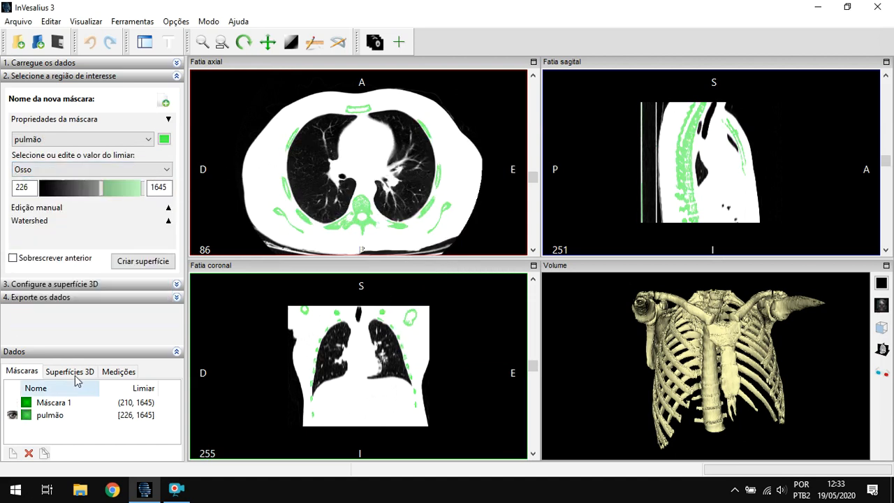
- Rename the Máscara 1 mask as osso
double_click(54, 405)
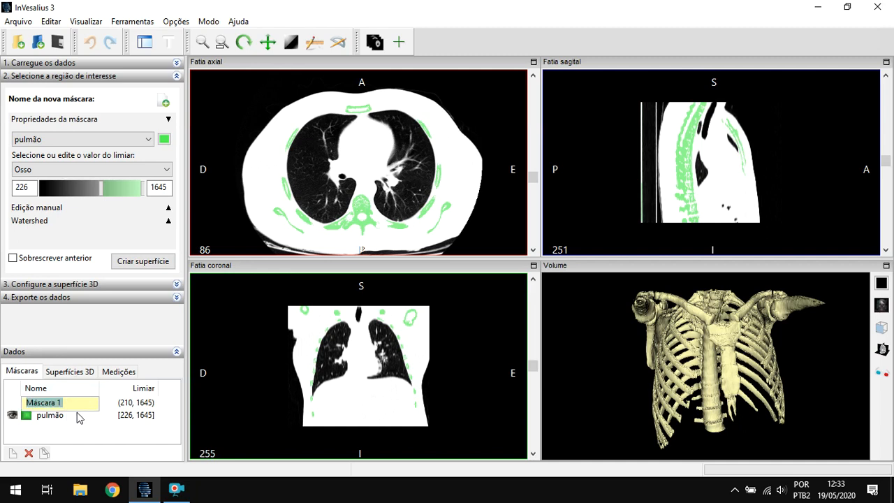
text(osso)
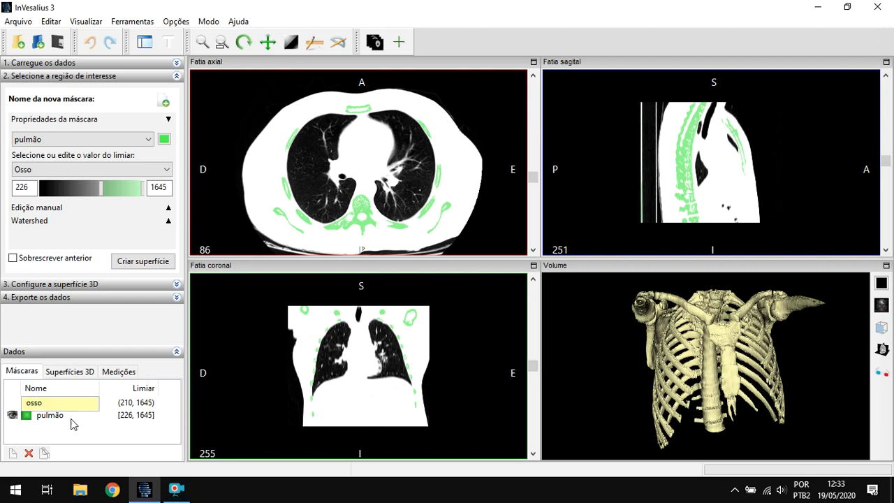
key(Return)
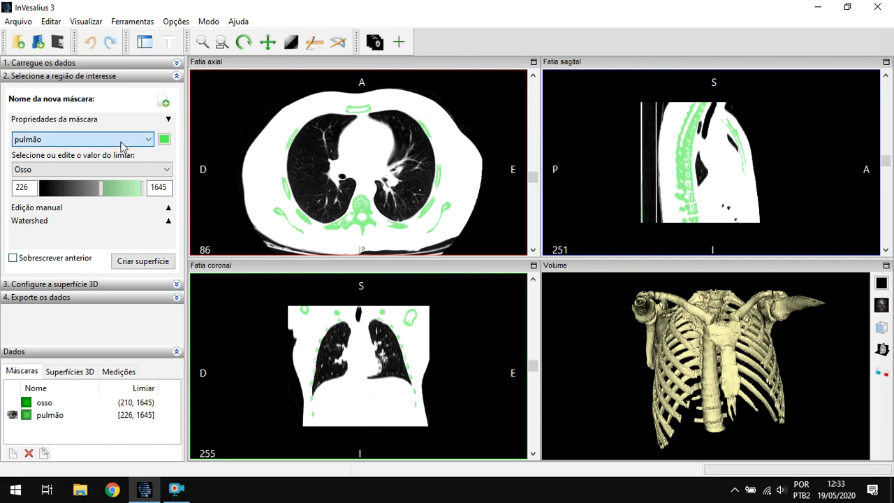
- Color the pulmão mask blue, with red 26, green 26 and blue 255
click(164, 139)
drag(174, 158, 238, 58)
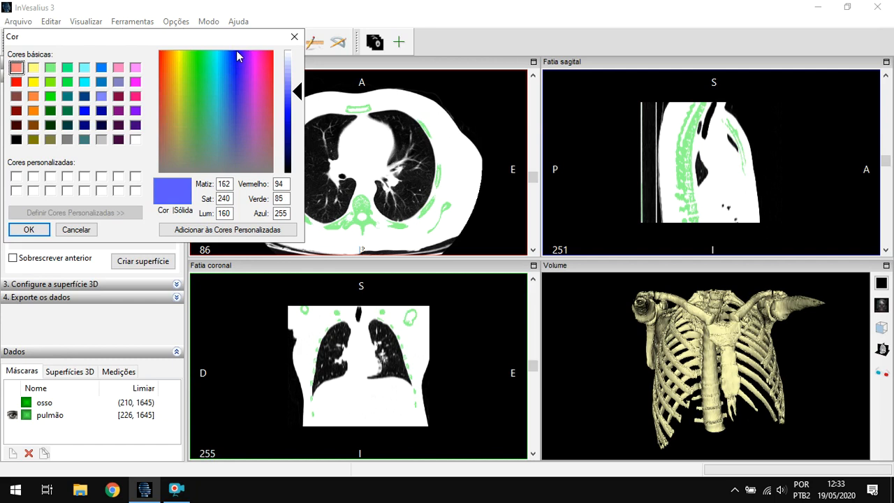
drag(292, 96, 293, 110)
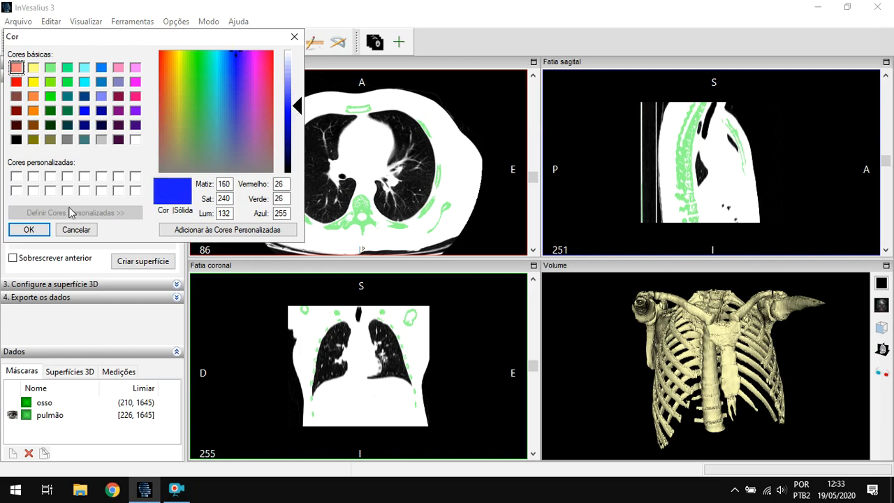
click(17, 232)
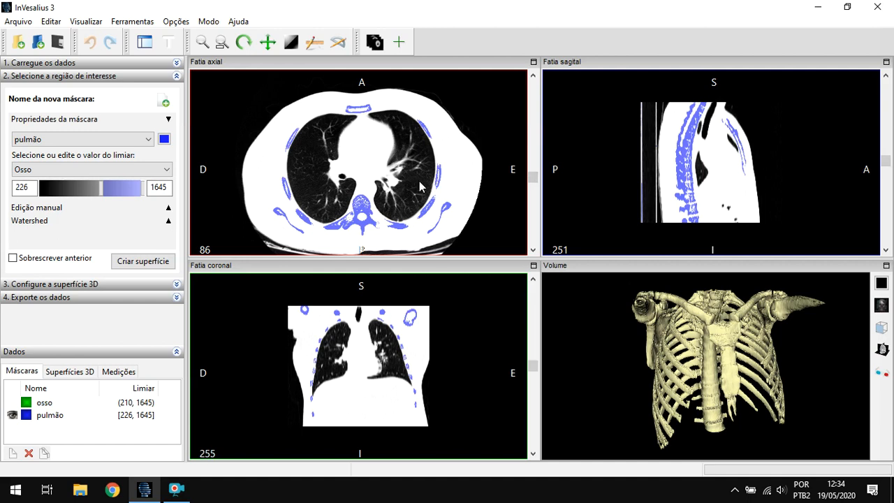
- Set the pulmão mask's threshold range to -1923 through -626 so that it covers the air-filled lung tissue
drag(102, 190, 65, 191)
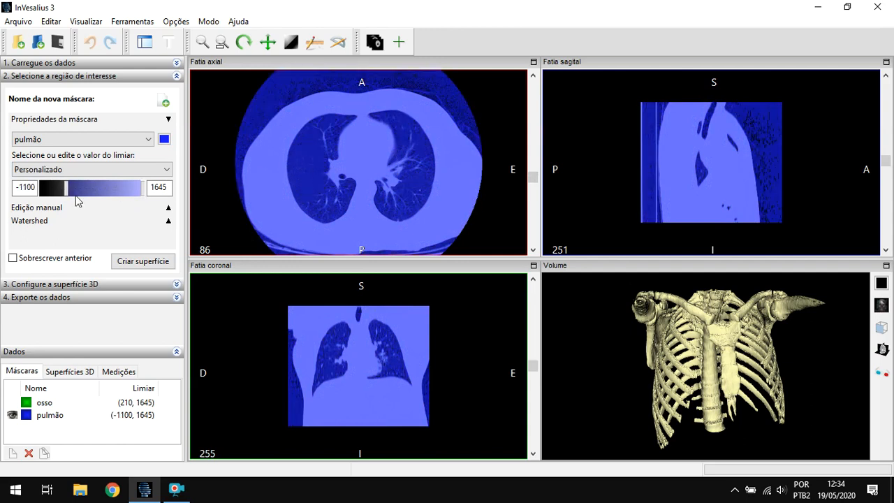
drag(68, 190, 43, 187)
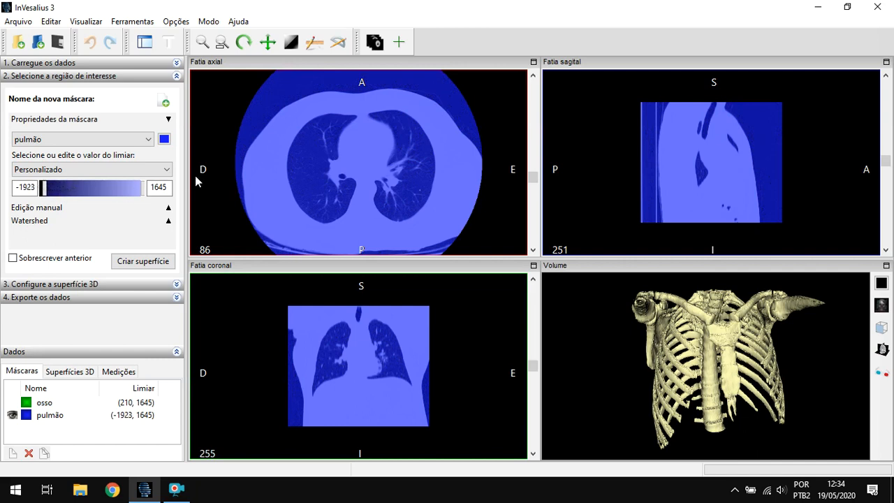
right_drag(364, 216, 362, 194)
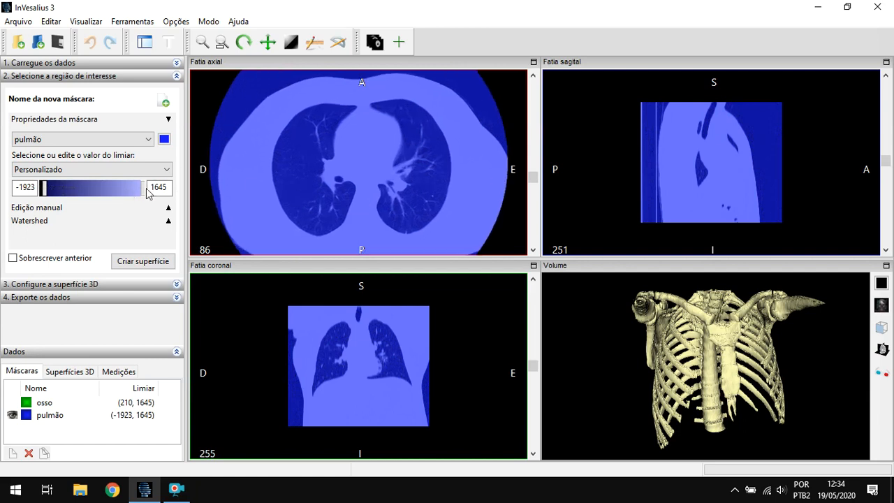
drag(142, 187, 78, 186)
scroll(328, 182, up, 3)
right_drag(328, 182, 333, 166)
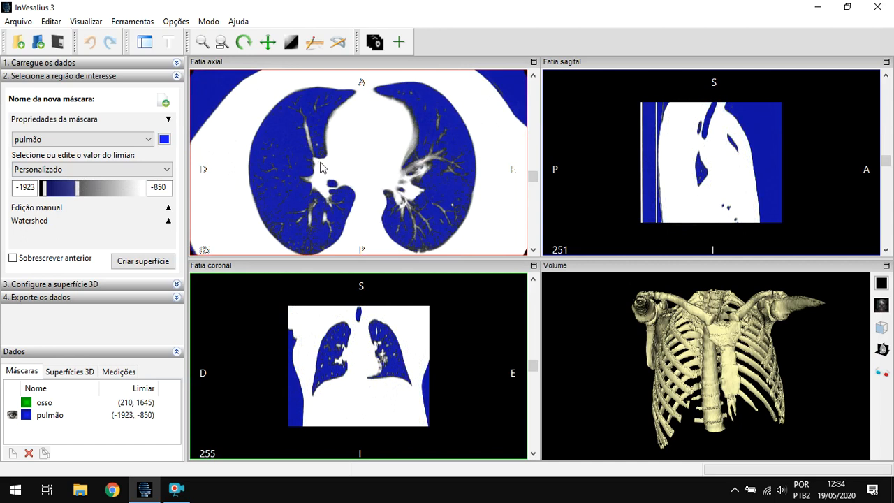
mouse_move(81, 189)
mouse_down()
mouse_move(72, 188)
mouse_move(85, 190)
mouse_up()
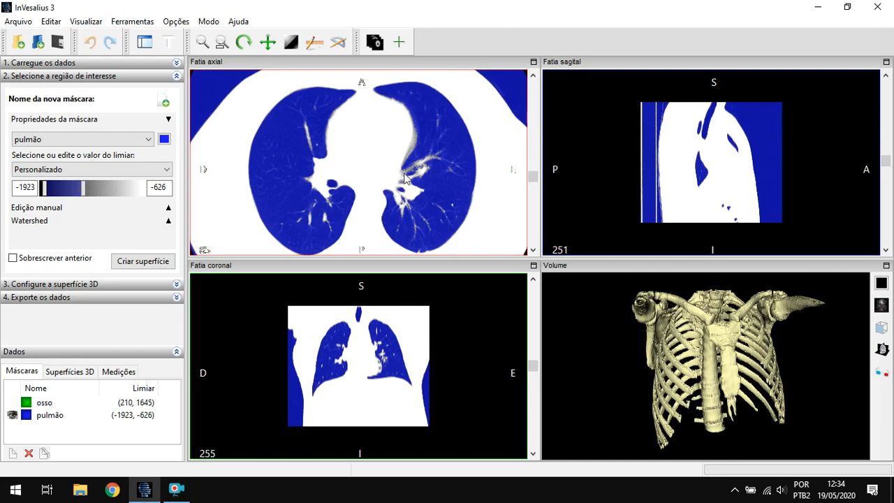
right_drag(397, 182, 392, 244)
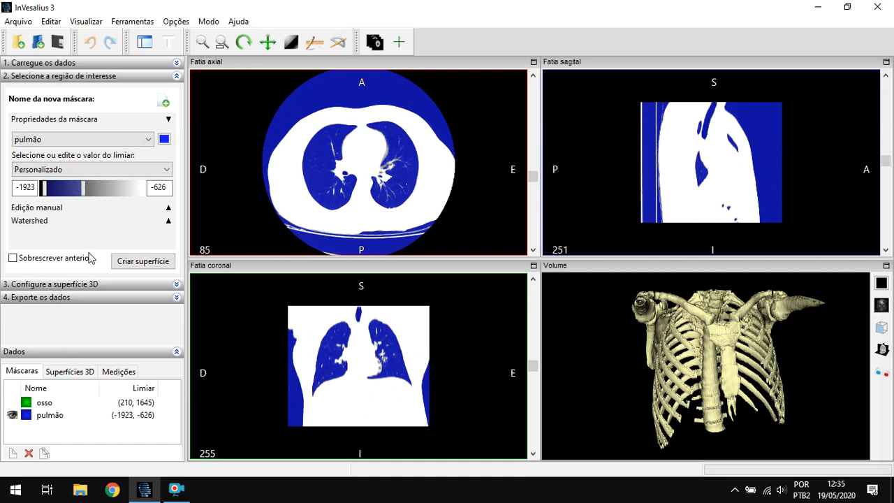
- Create a 3D surface from the pulmão mask and hide the osso surface in the volume view
click(149, 269)
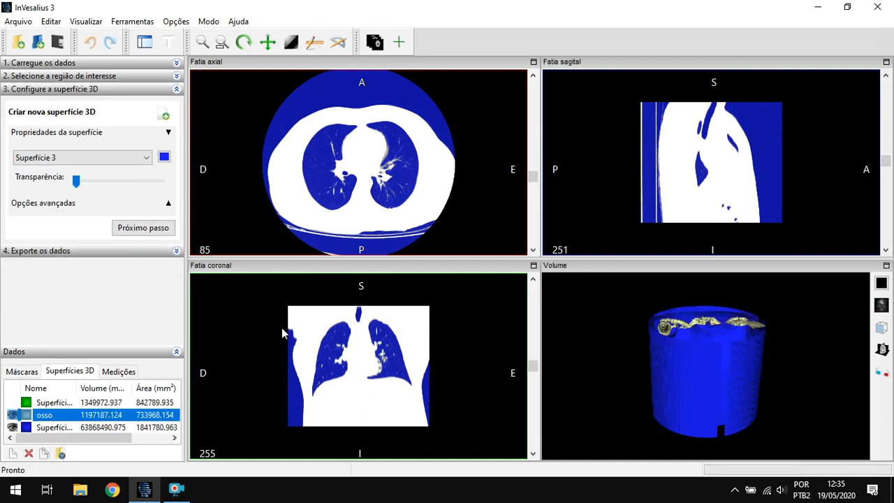
drag(606, 332, 632, 367)
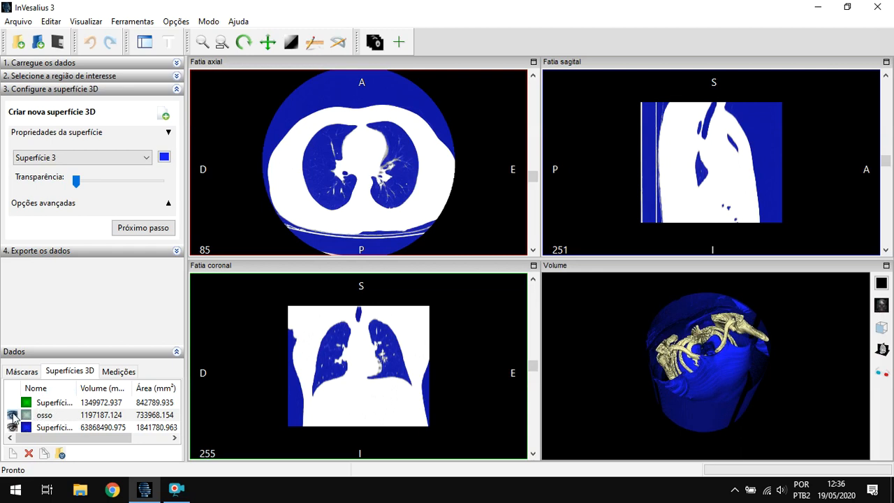
click(49, 431)
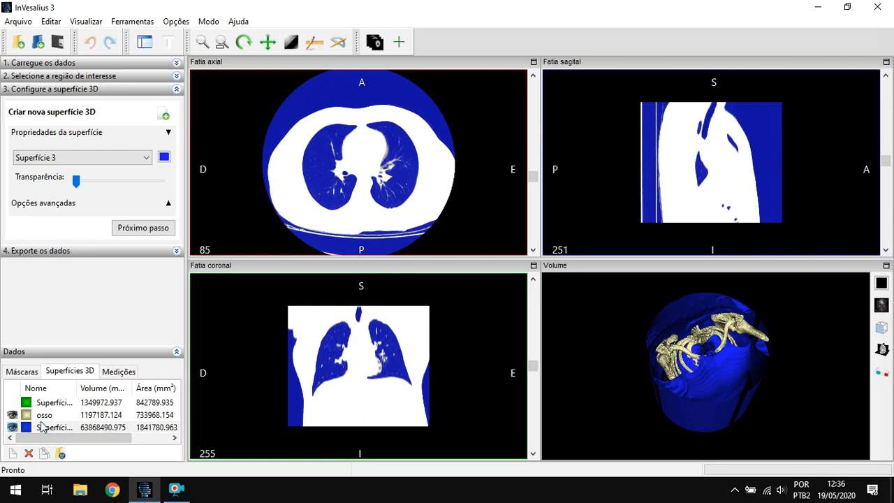
click(12, 417)
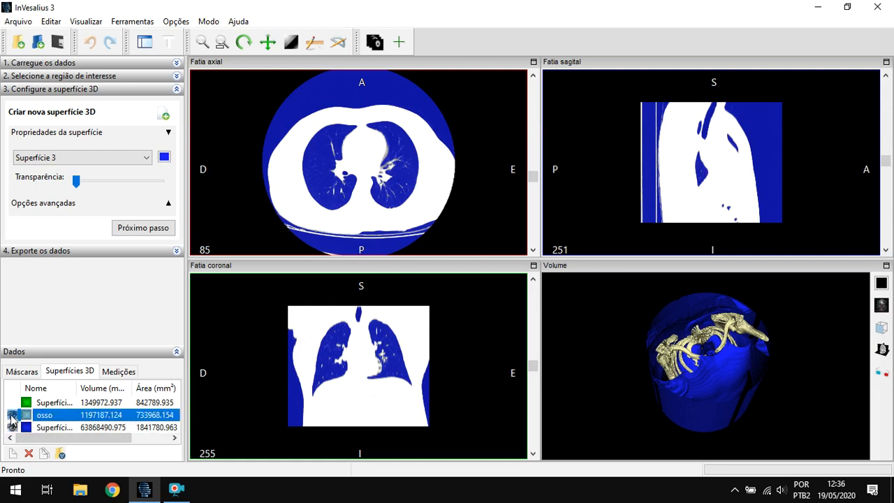
click(12, 417)
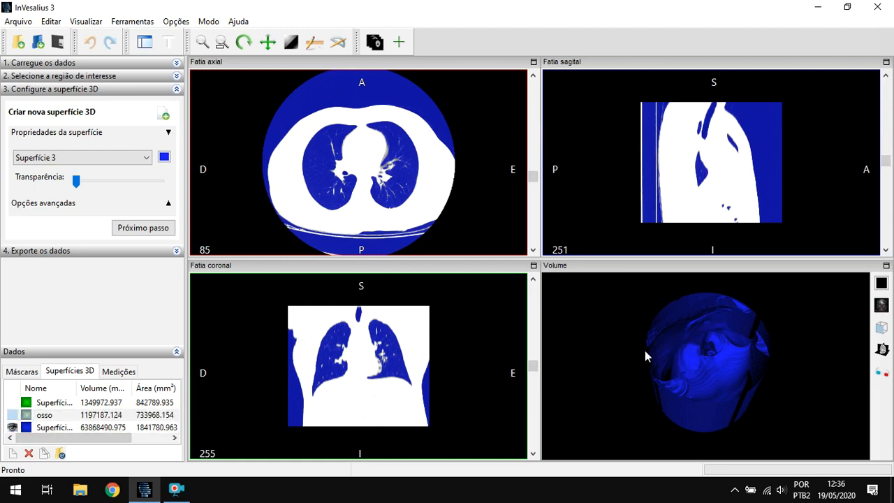
- Separate the lungs from the surrounding blue surface as a new surface by selecting them as regions of interest
drag(668, 353, 720, 351)
scroll(749, 383, up, 3)
drag(727, 383, 758, 349)
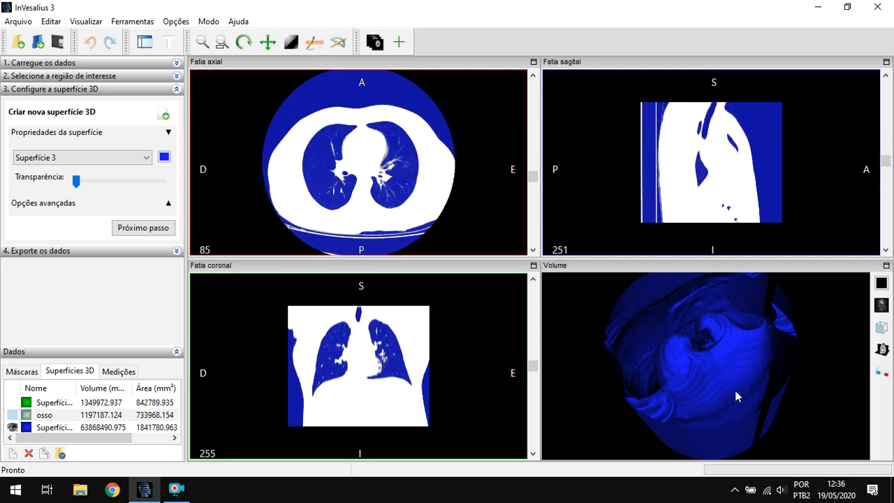
drag(707, 408, 746, 376)
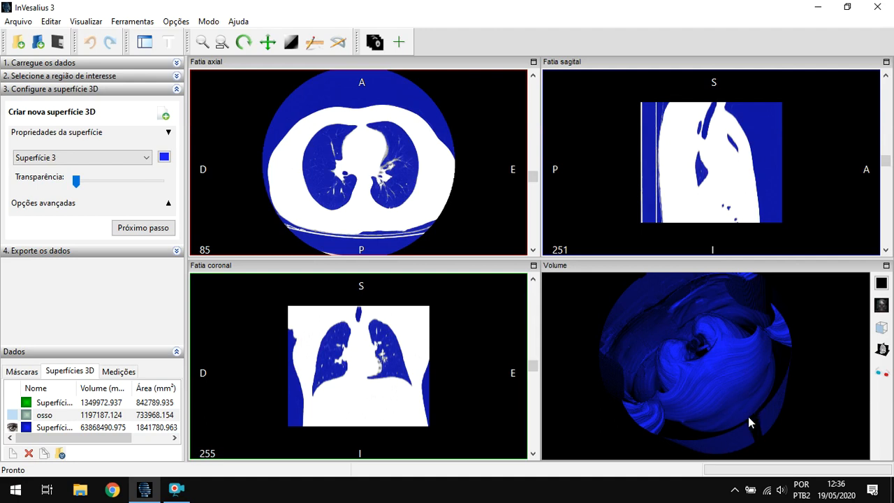
mouse_move(752, 383)
mouse_down()
mouse_move(766, 373)
mouse_move(778, 389)
mouse_move(762, 395)
mouse_move(752, 375)
mouse_move(747, 380)
mouse_up()
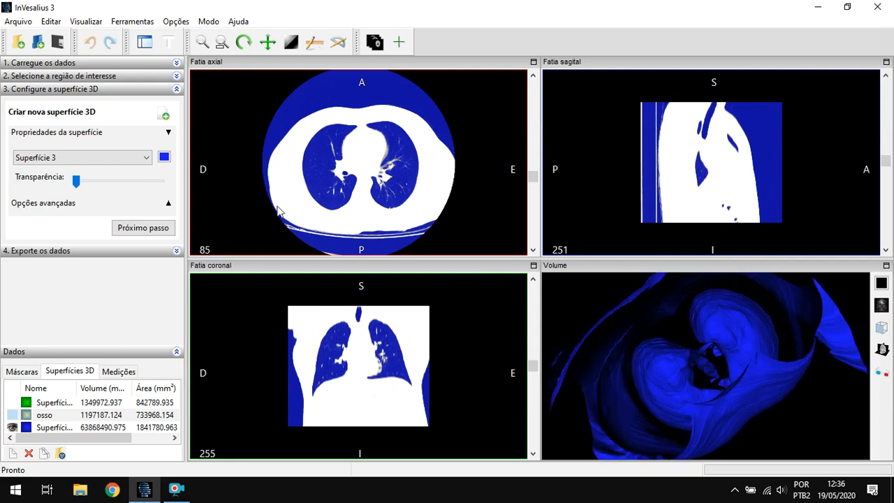
click(169, 204)
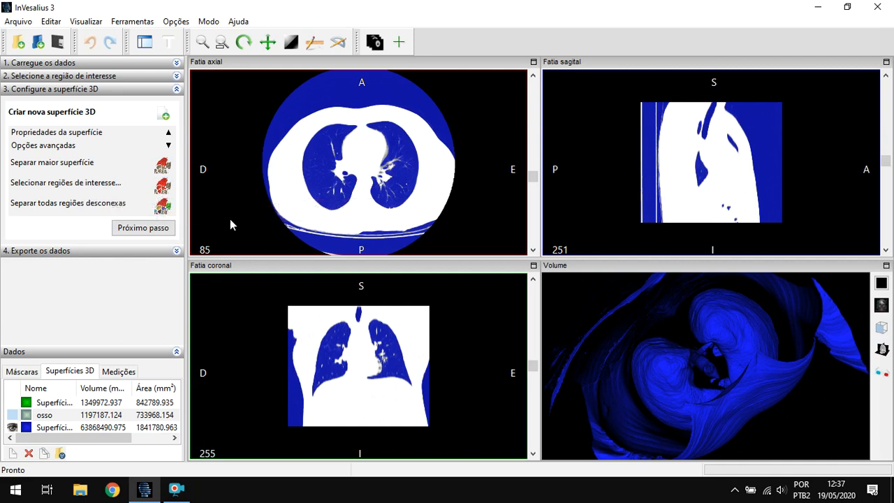
click(165, 186)
click(163, 187)
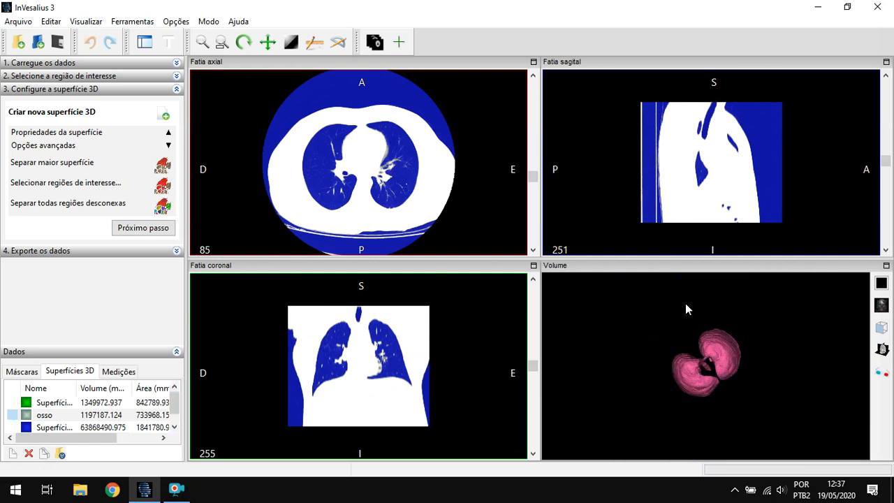
- Recolor the separated lung surface, Superfície 4, from the surface properties to red
drag(732, 383, 675, 345)
scroll(737, 384, up, 5)
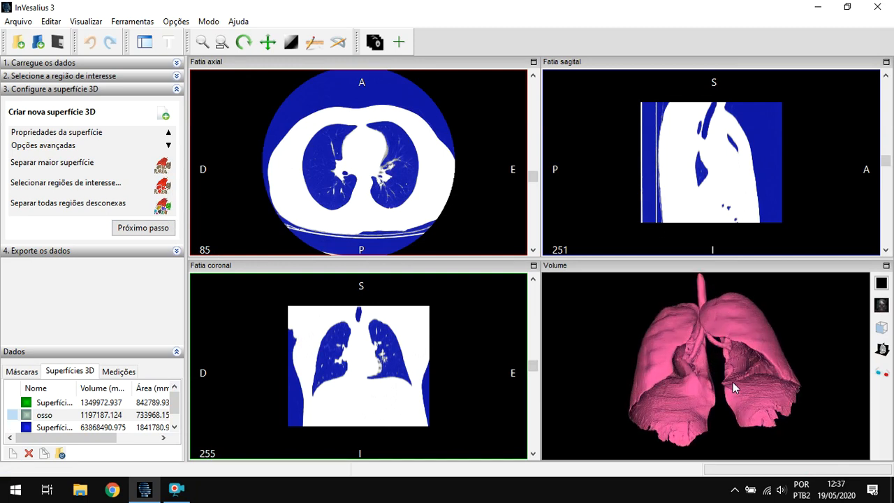
drag(659, 371, 701, 359)
scroll(103, 413, down, 1)
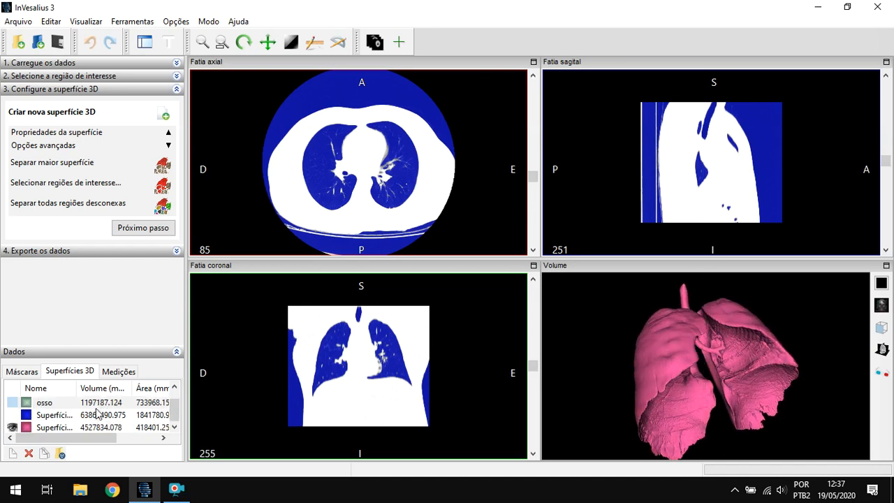
click(52, 428)
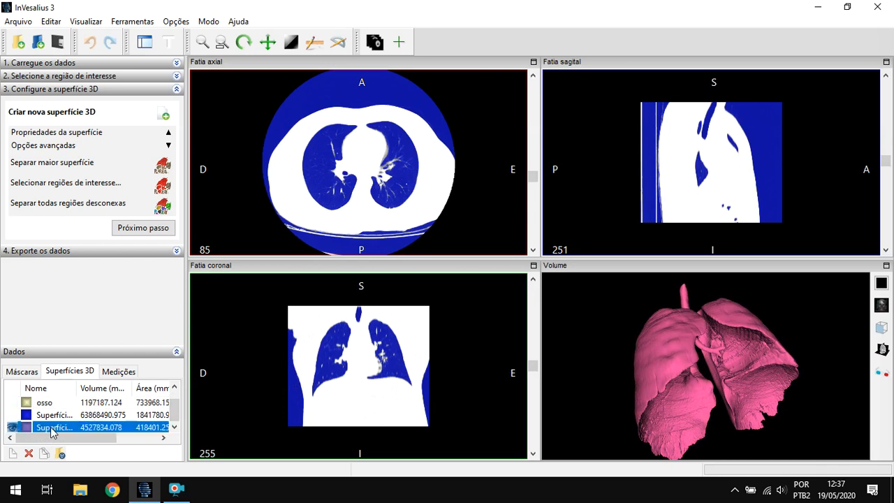
click(169, 143)
click(168, 134)
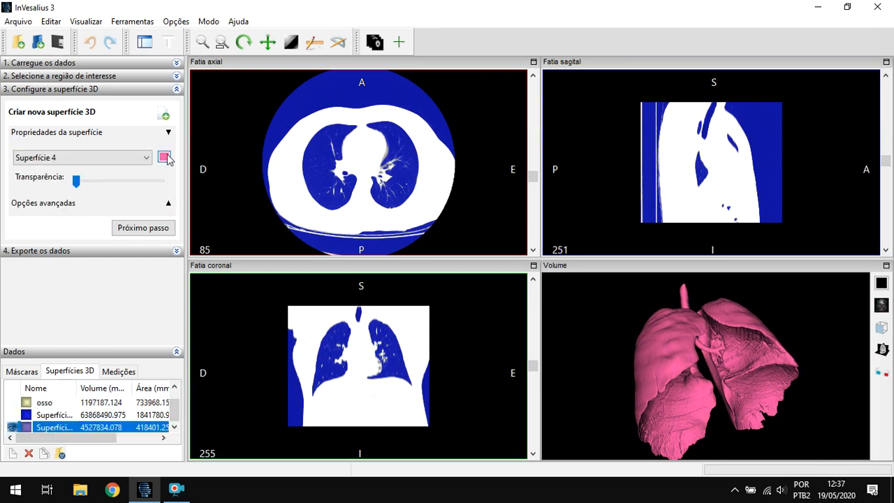
click(167, 155)
drag(252, 57, 159, 54)
drag(290, 92, 292, 99)
click(26, 231)
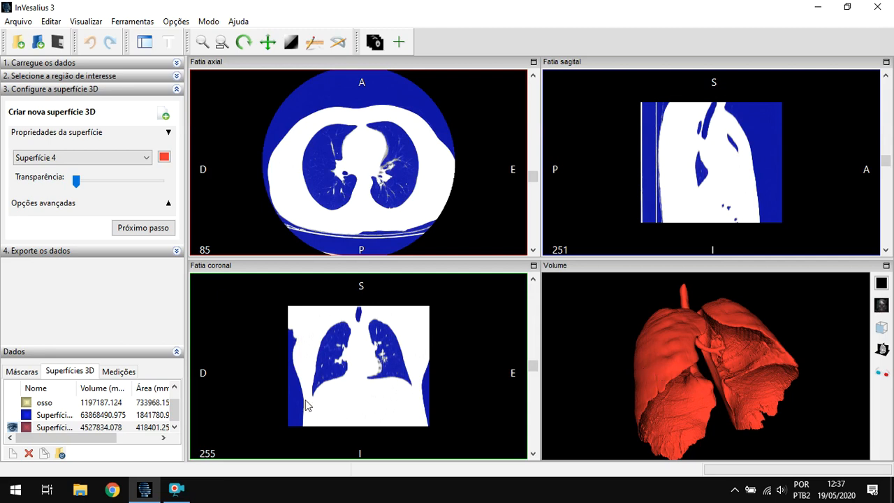
- Compare the red lung surface with the blue source surface by showing each one alone in the volume view
scroll(84, 412, up, 1)
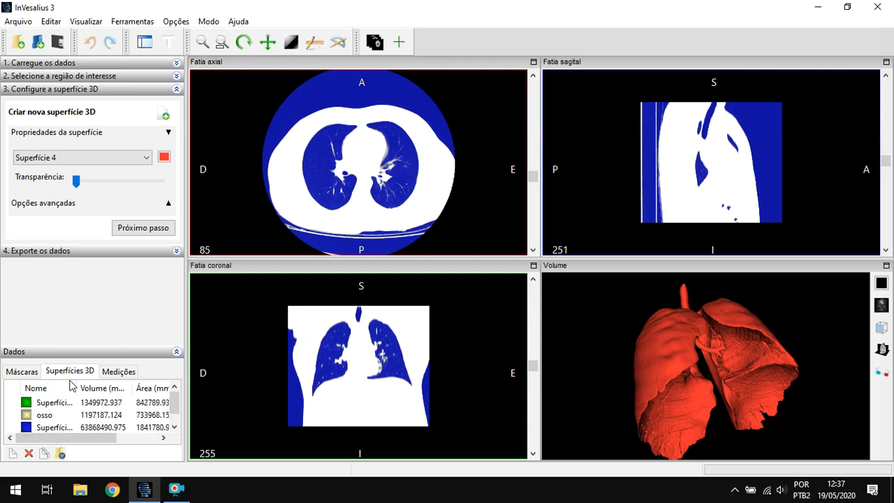
scroll(78, 410, down, 1)
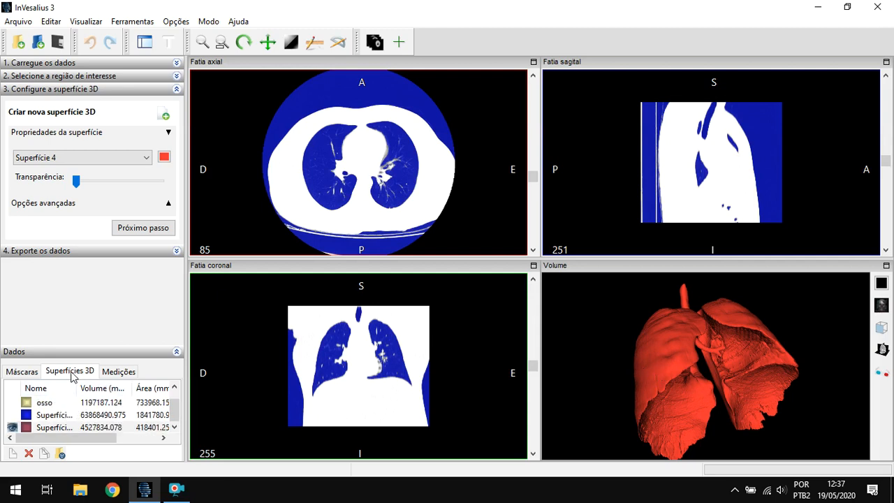
scroll(50, 416, up, 1)
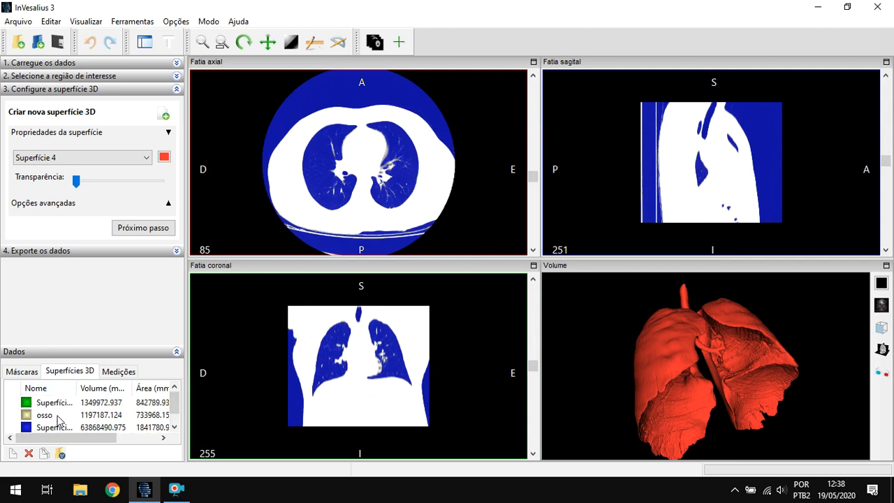
scroll(56, 419, down, 1)
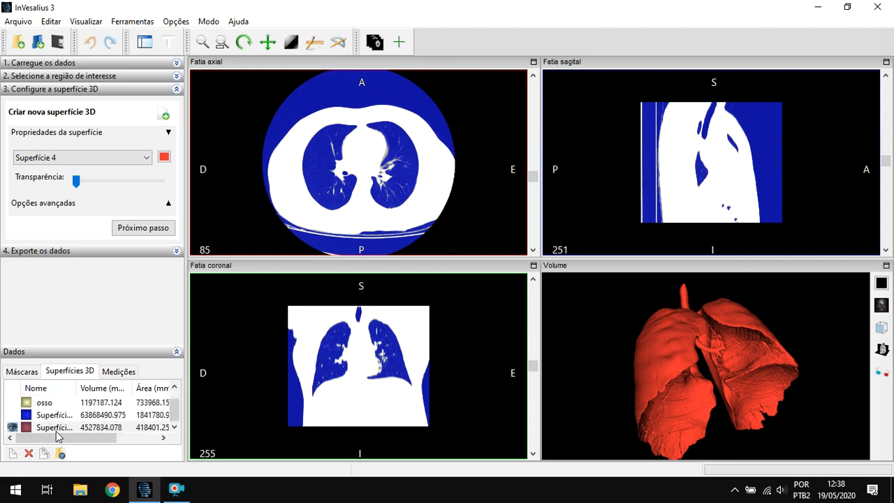
click(12, 426)
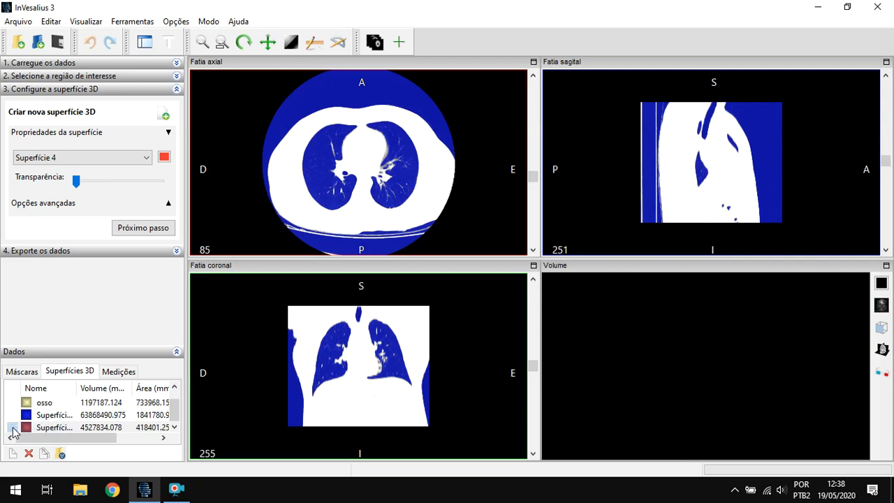
click(12, 415)
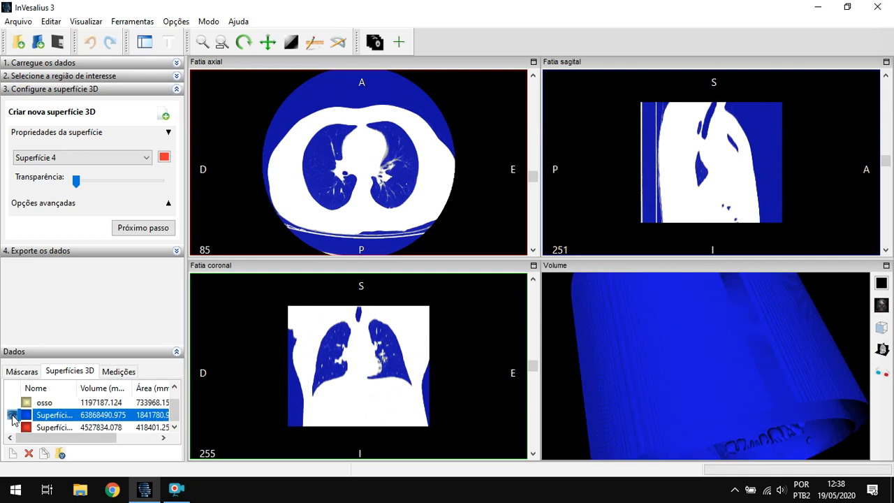
drag(654, 328, 715, 366)
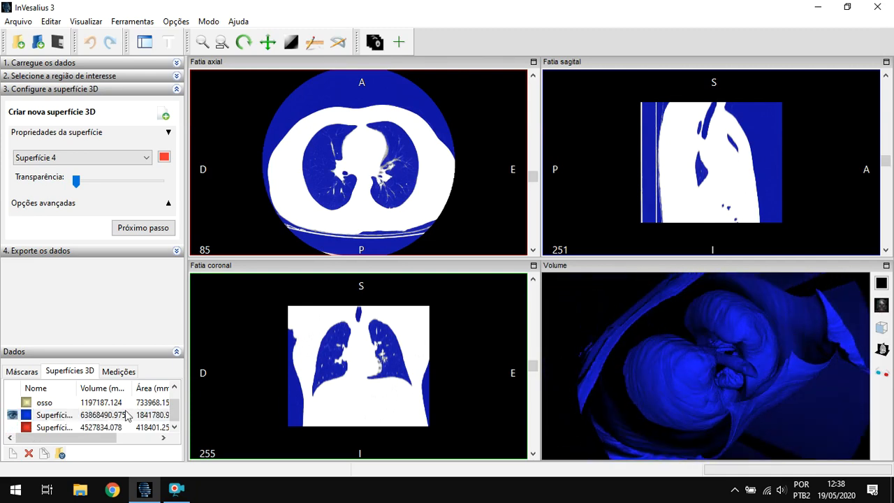
click(13, 415)
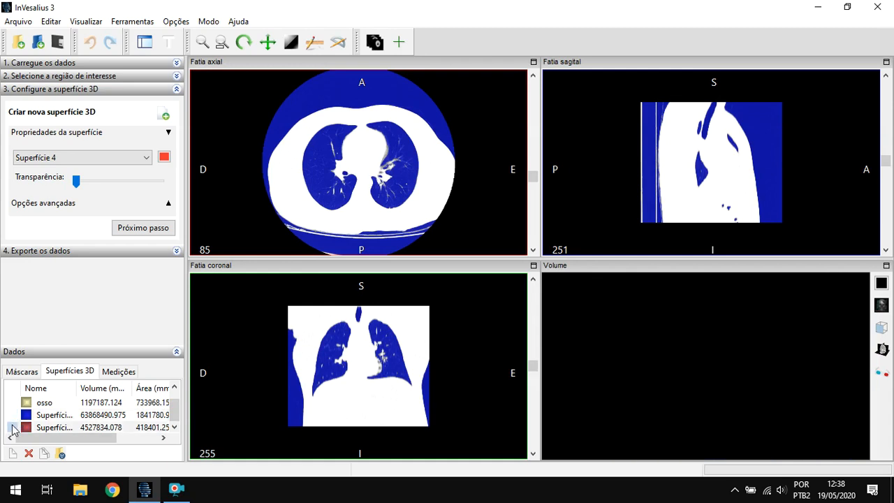
click(12, 427)
- Rename the red lung surface to pulmão
click(61, 416)
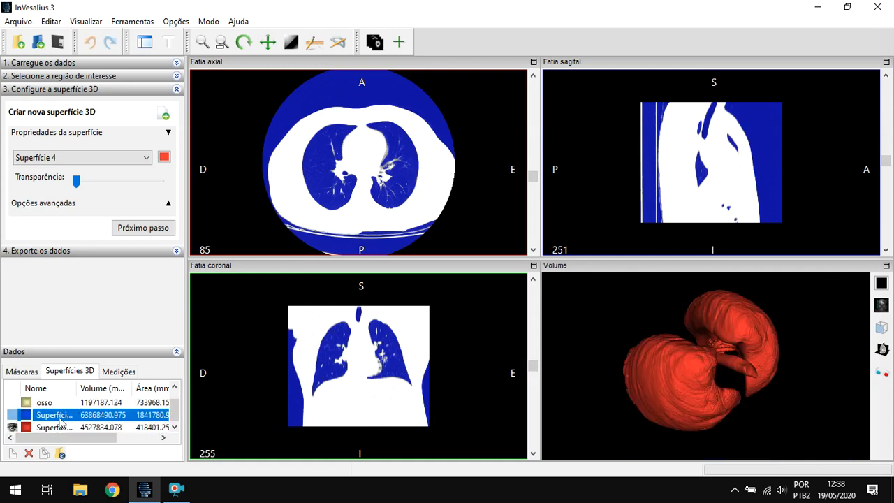
click(49, 427)
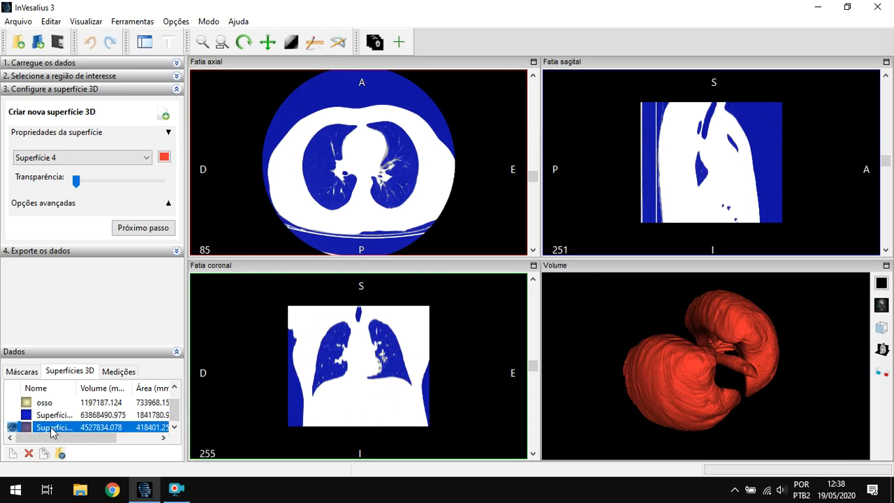
click(53, 427)
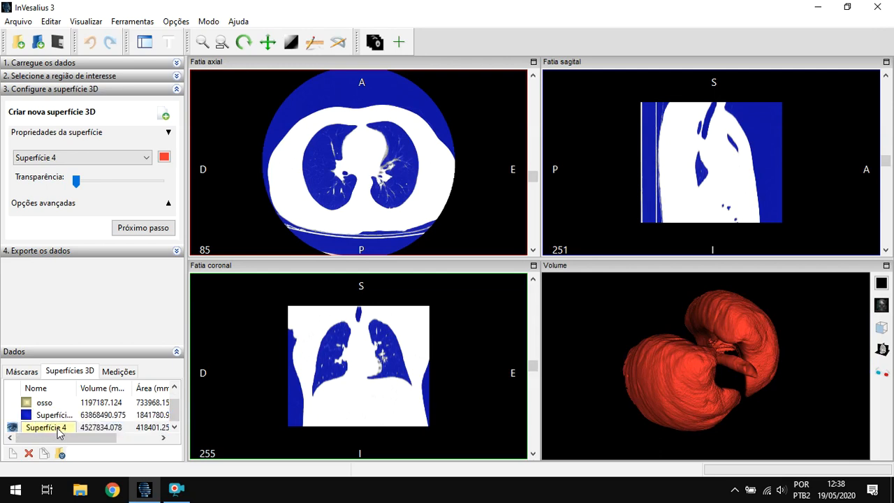
key(BackSpace)
click(113, 427)
- Enlarge the volume view and examine the pulmão surface from the front, the sides and below
mouse_move(688, 391)
mouse_down()
mouse_move(681, 344)
mouse_move(663, 315)
mouse_move(697, 361)
mouse_move(733, 343)
mouse_move(724, 357)
mouse_up()
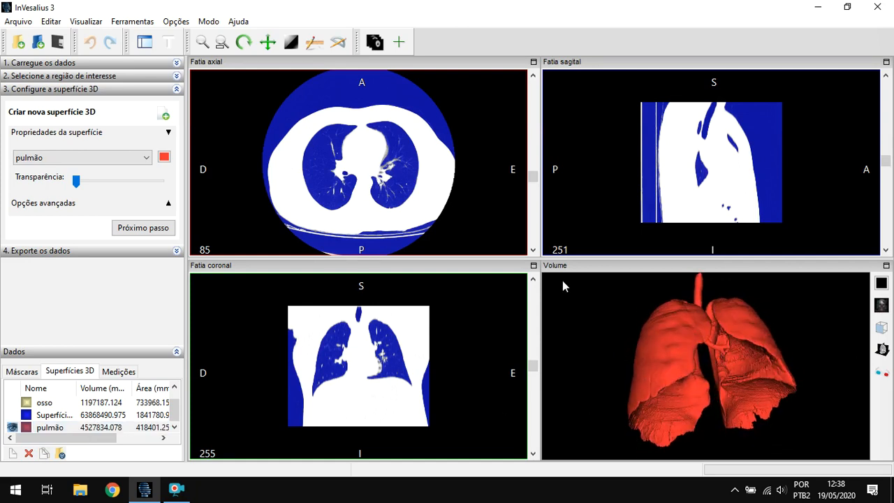
click(885, 266)
drag(577, 212, 427, 316)
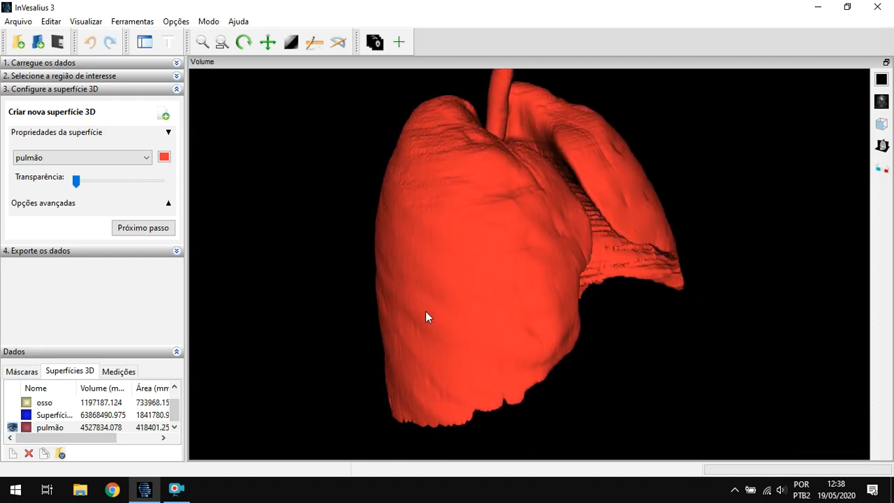
drag(604, 268, 601, 246)
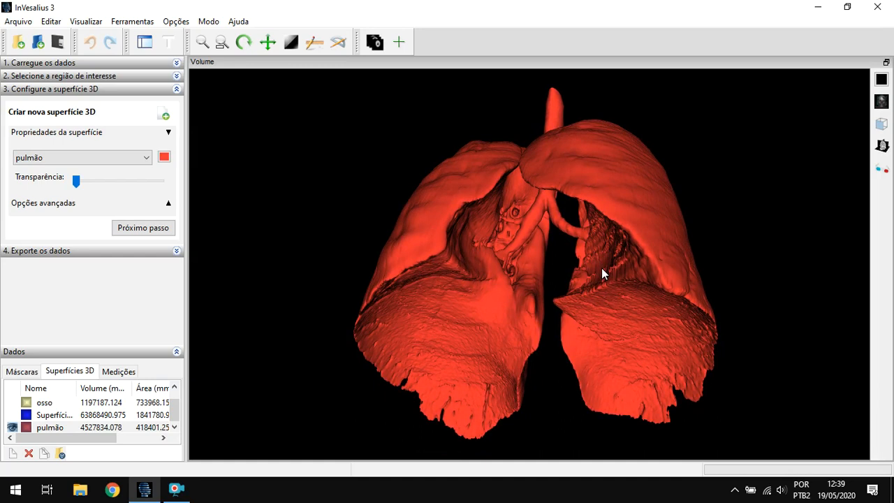
drag(601, 267, 537, 306)
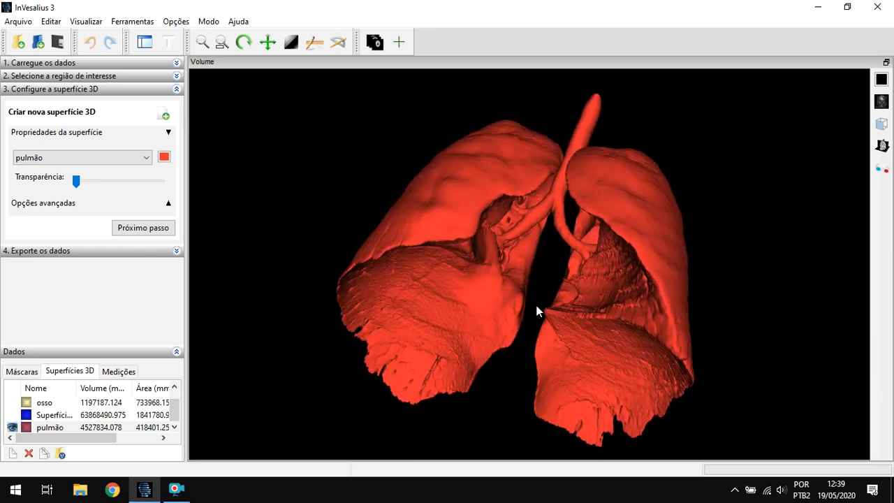
drag(442, 231, 521, 228)
drag(587, 239, 556, 231)
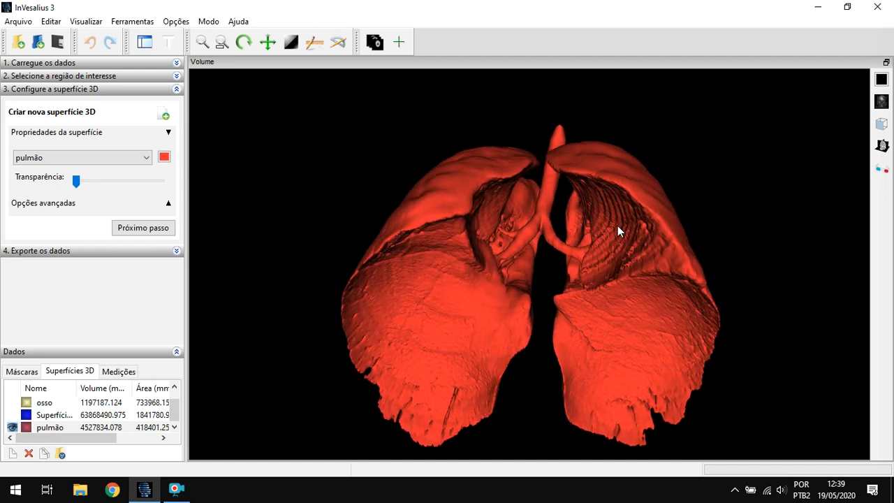
drag(619, 226, 440, 230)
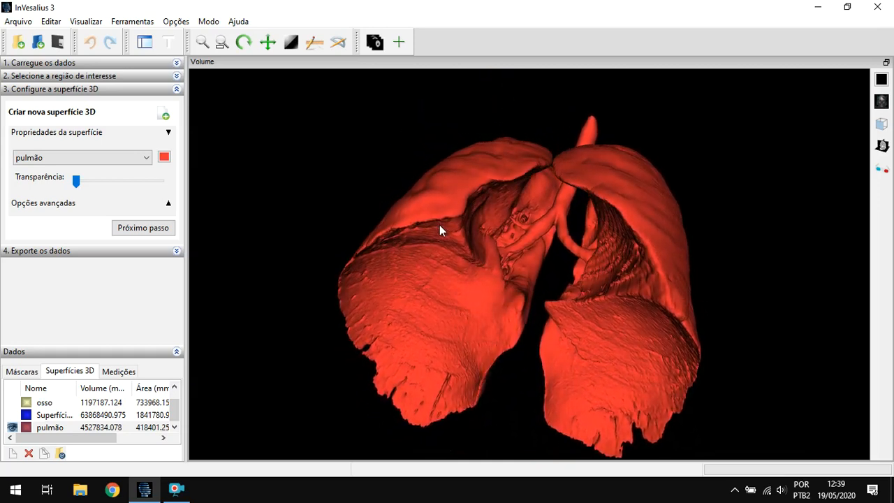
drag(440, 307, 489, 326)
drag(455, 228, 538, 244)
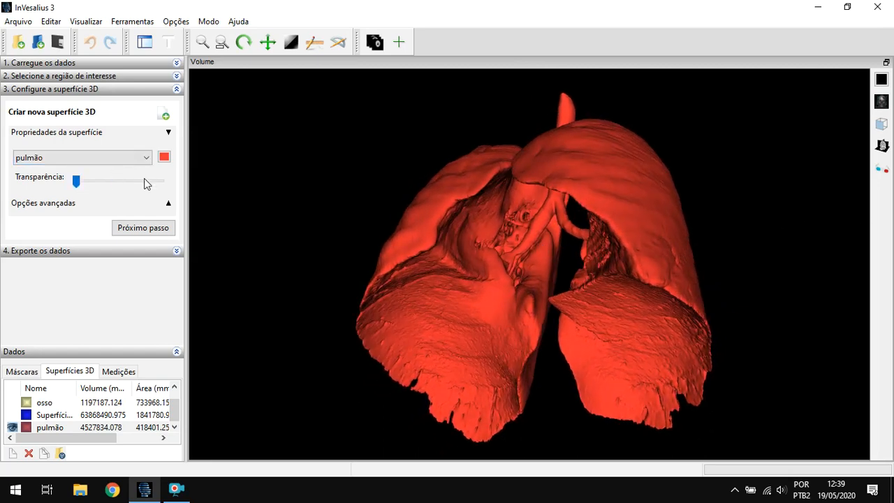
drag(454, 252, 496, 314)
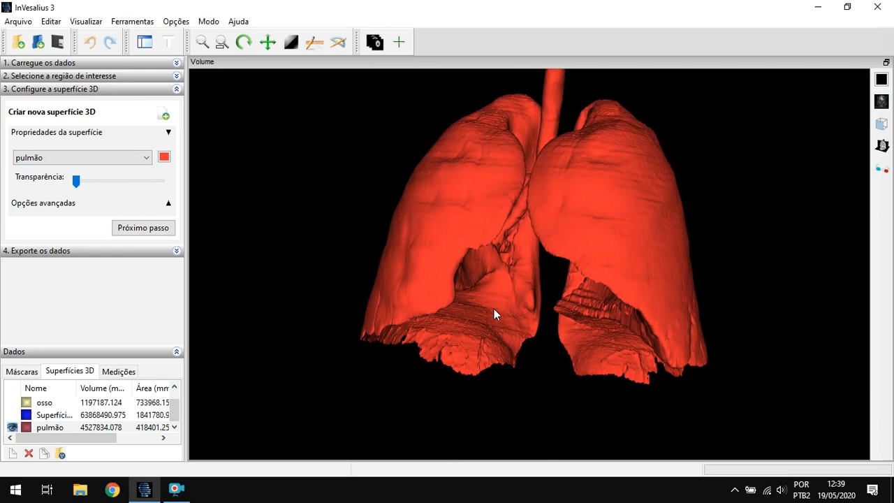
- Make the pulmão surface highly transparent to examine its internal branching, and return it to fully opaque
drag(76, 183, 149, 183)
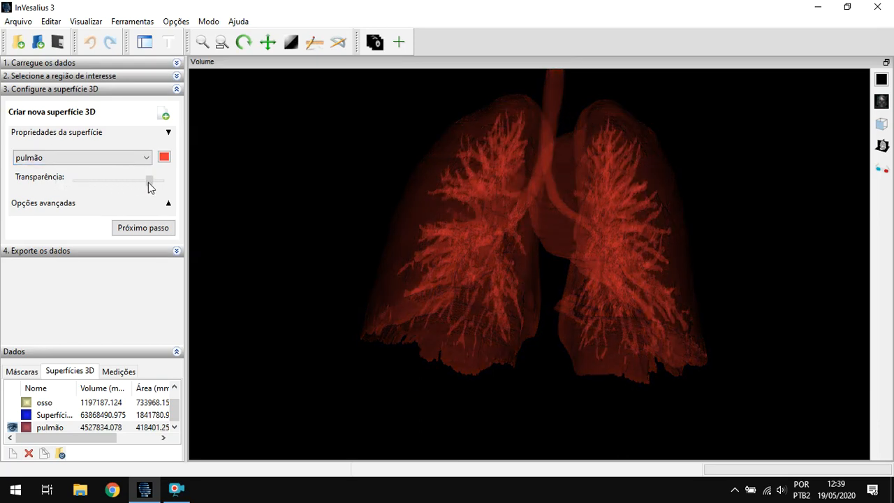
drag(417, 253, 574, 331)
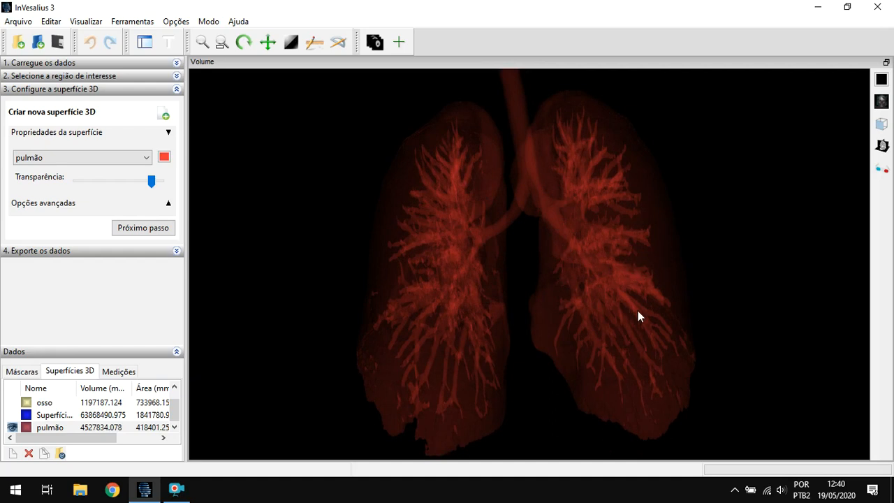
drag(640, 269, 314, 195)
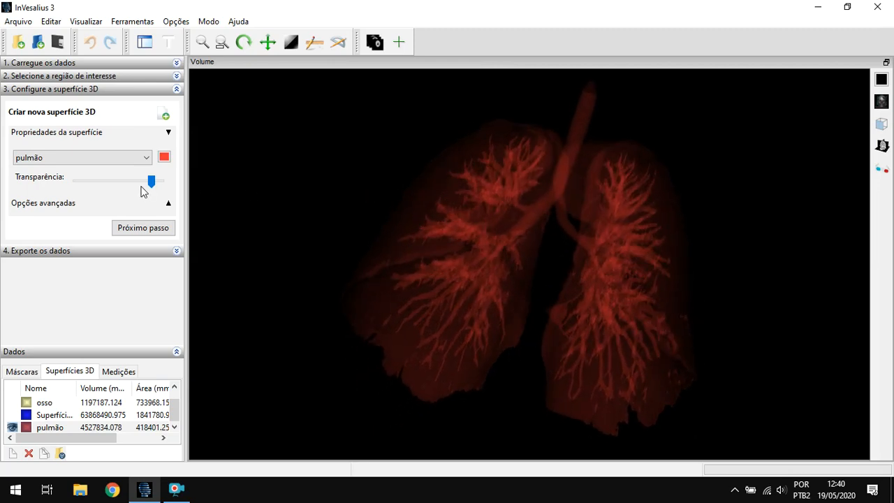
drag(152, 181, 70, 187)
drag(461, 256, 588, 256)
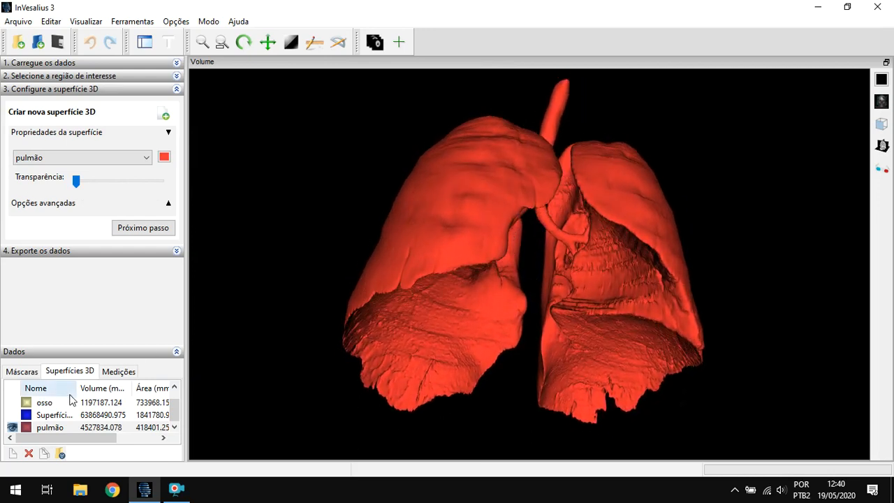
- Show the osso surface together with the lungs, examine how they fit, and hide osso again
scroll(42, 425, up, 1)
scroll(35, 416, down, 1)
click(13, 403)
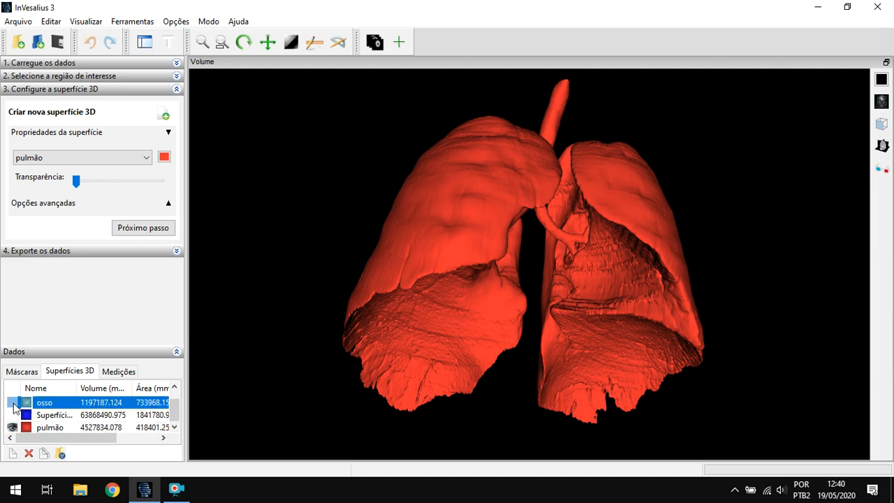
scroll(469, 288, down, 5)
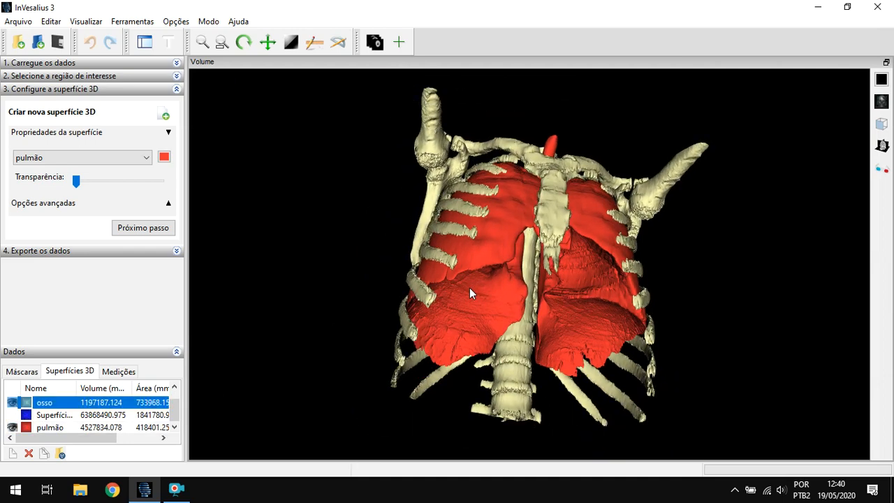
drag(455, 231, 754, 327)
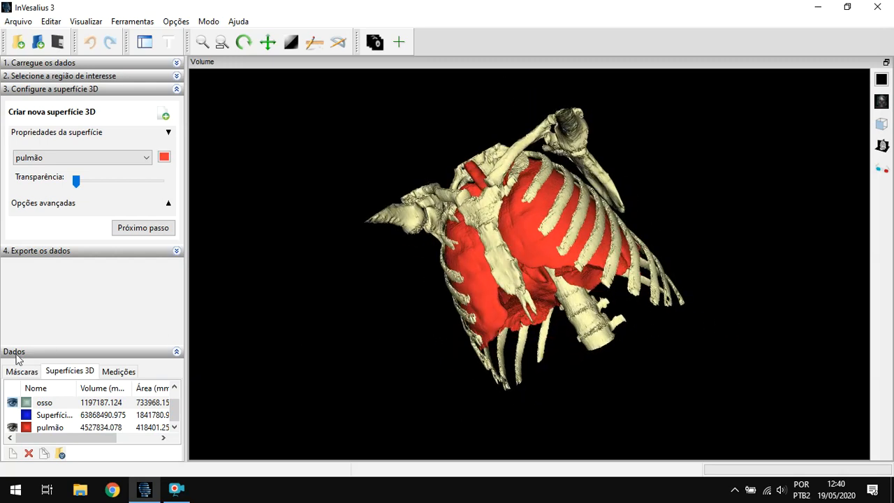
click(12, 403)
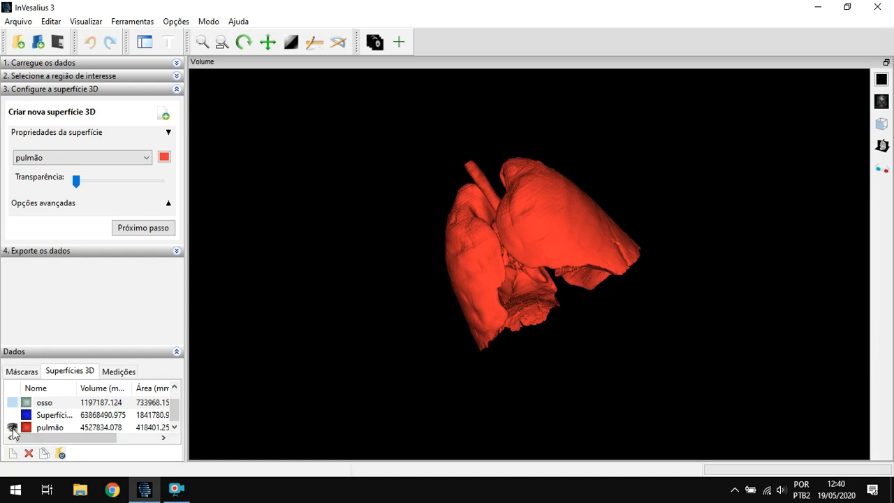
- Restore the four-view layout, then turn and enlarge the pulmão surface in the volume view
click(885, 62)
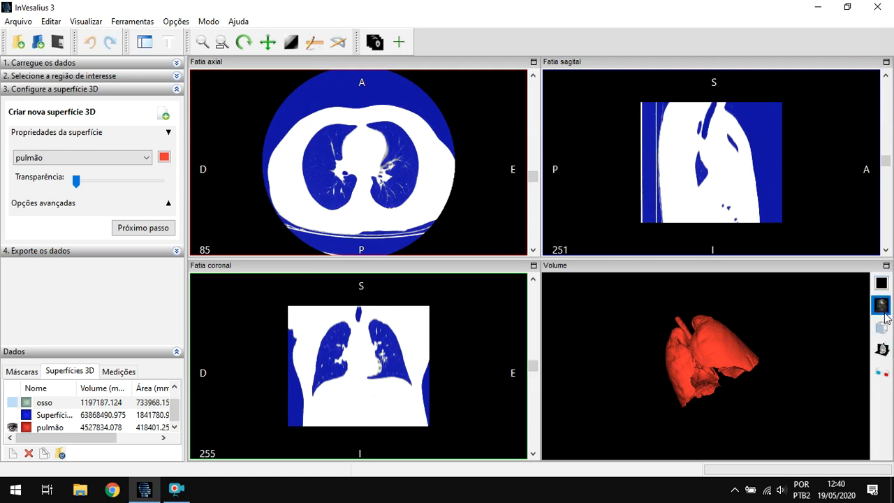
drag(702, 395, 758, 367)
scroll(736, 387, up, 3)
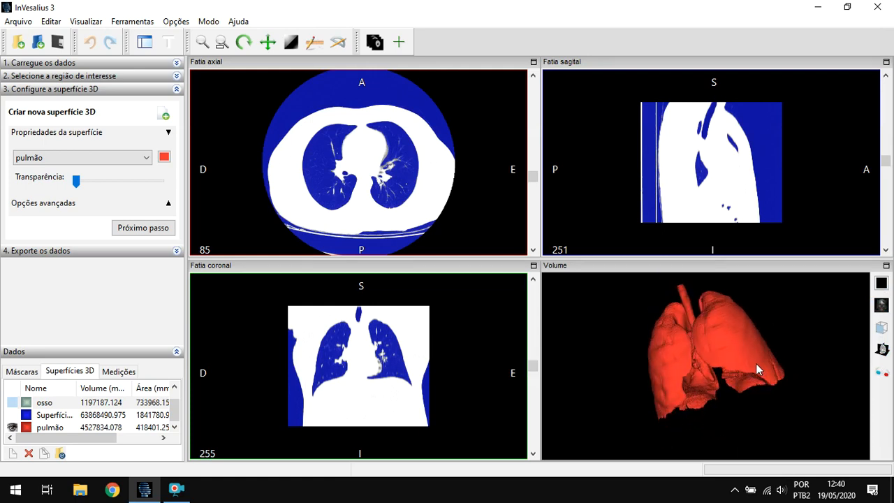
- Examine the pulmão surface from the preset Frente, Atrás, Direita and Isométrica viewpoints
click(886, 328)
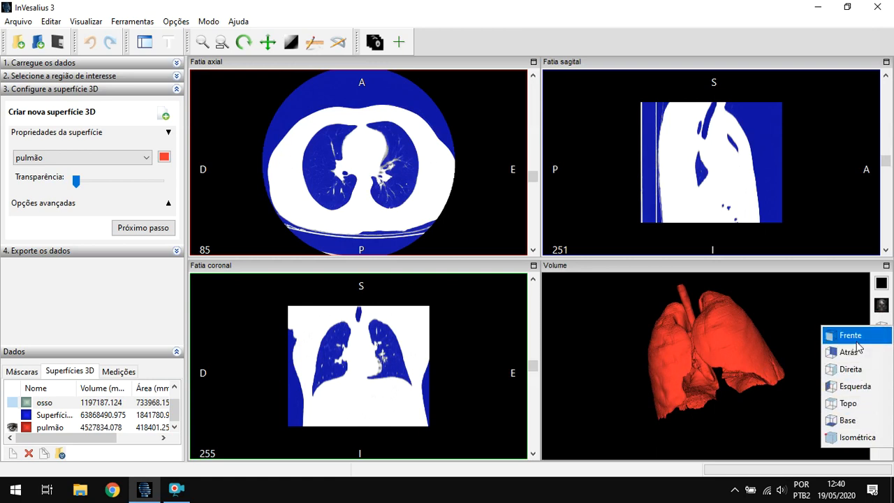
click(856, 338)
click(874, 331)
click(857, 352)
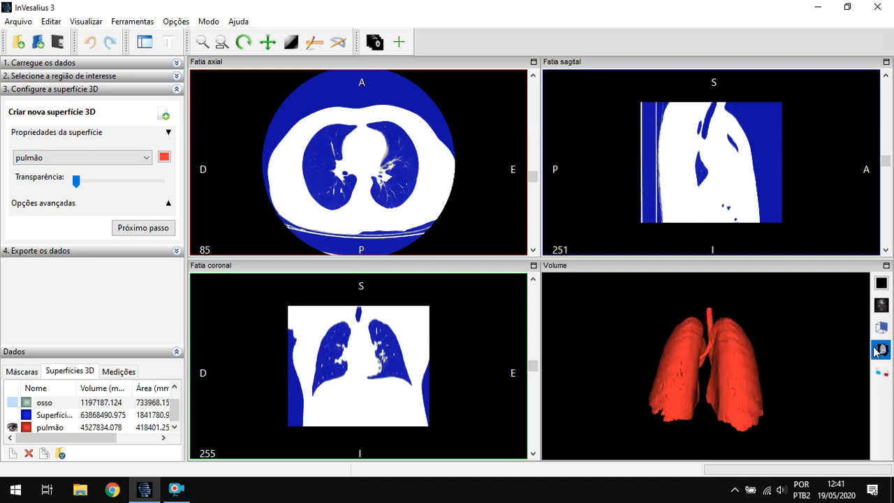
click(879, 329)
click(852, 370)
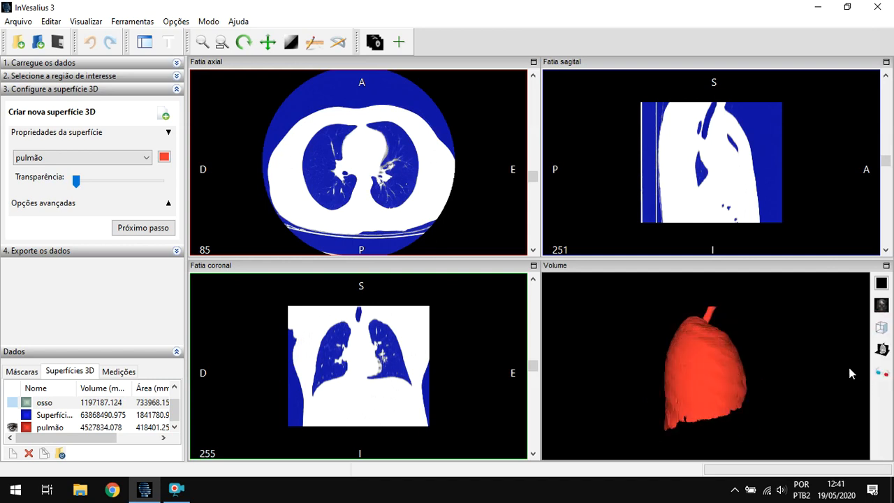
click(869, 333)
click(850, 436)
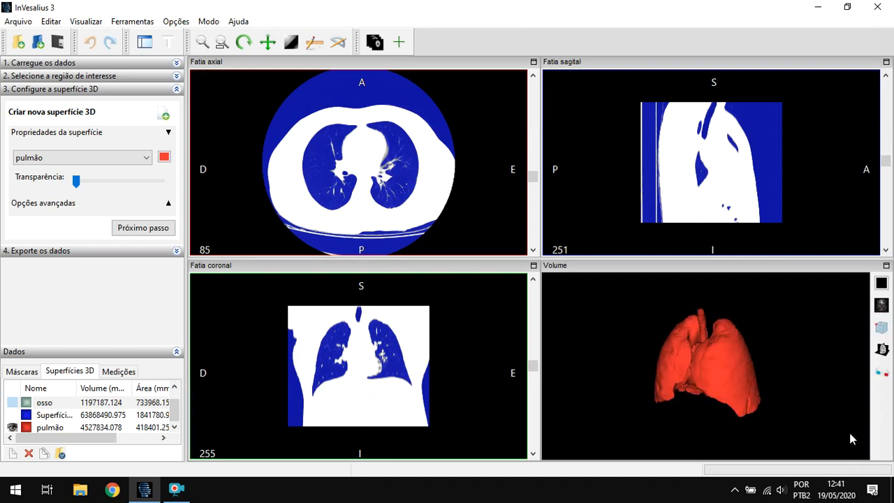
- Return the lungs to the Frente viewpoint and rotate them freely to an oblique angle
click(878, 329)
click(851, 337)
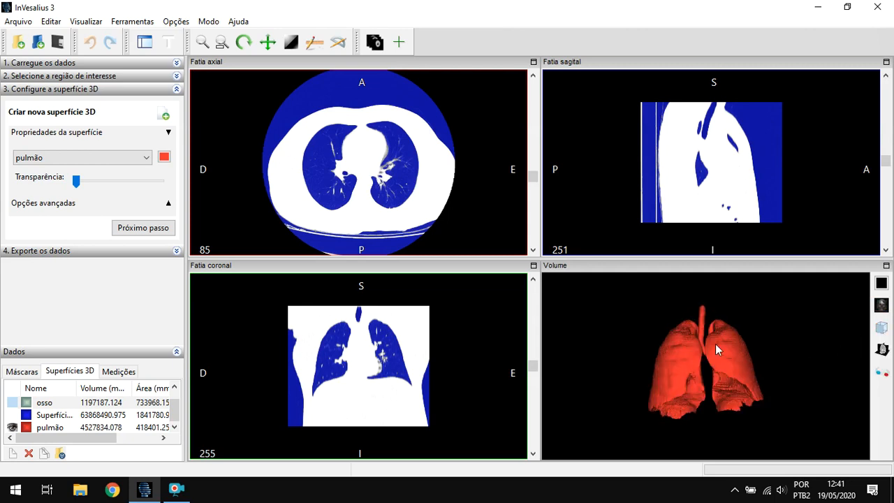
drag(735, 354, 789, 371)
right_drag(789, 370, 742, 337)
drag(742, 338, 736, 349)
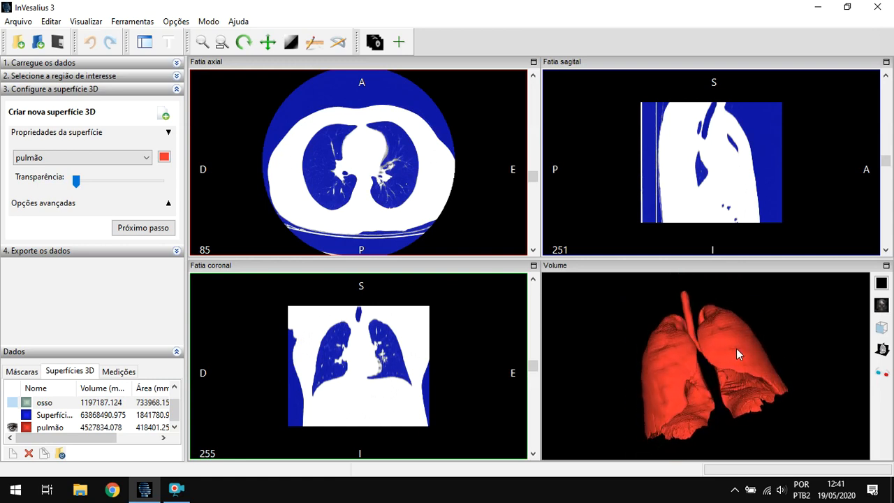
click(879, 349)
click(846, 342)
click(881, 349)
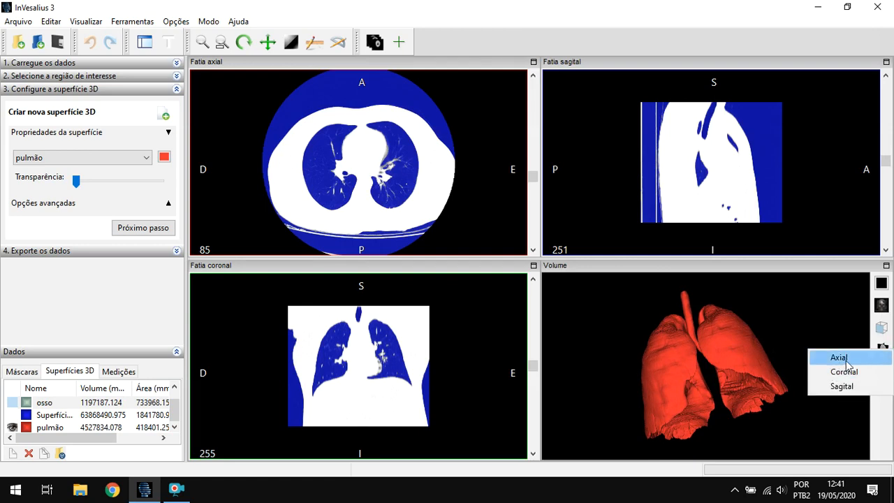
click(881, 349)
click(884, 353)
click(883, 348)
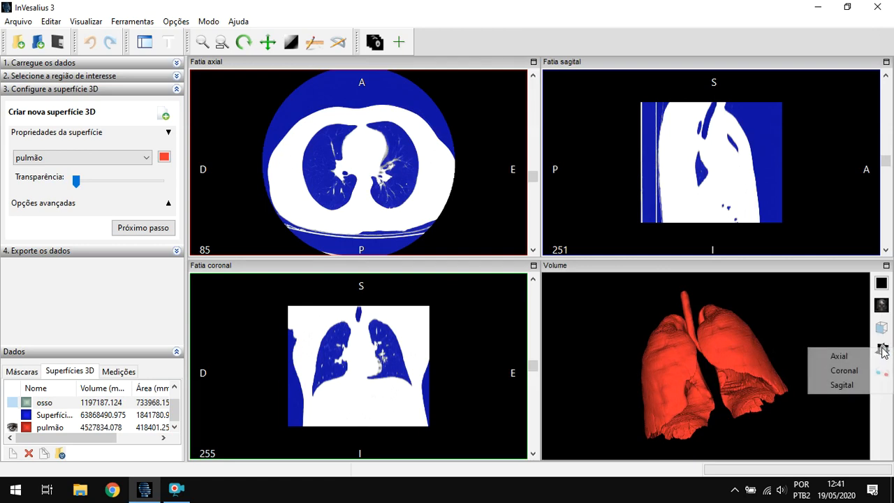
click(880, 345)
click(864, 343)
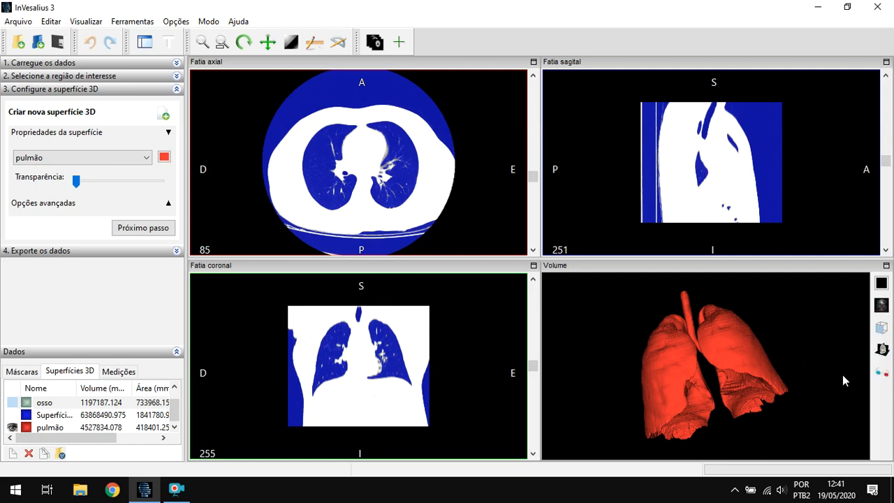
- Show the axial slice plane in the volume view and rotate the lungs to examine where it cuts them
click(883, 355)
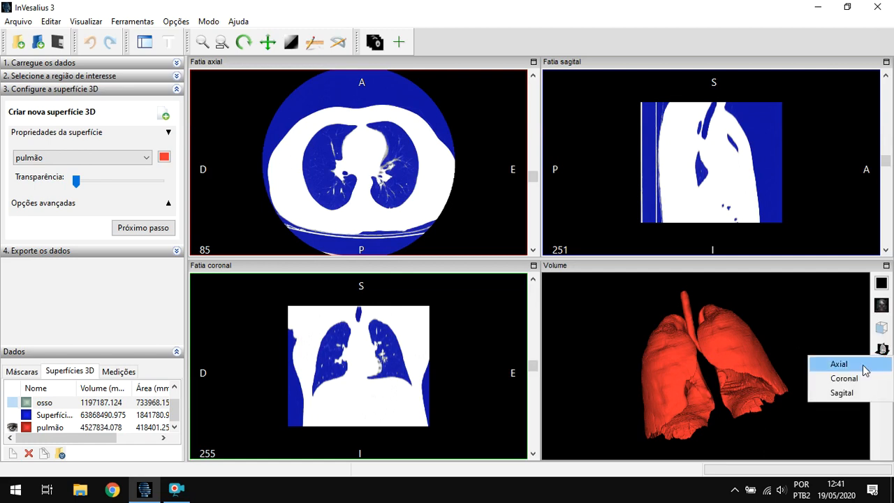
click(864, 365)
mouse_move(770, 352)
mouse_down()
mouse_move(759, 340)
mouse_move(759, 364)
mouse_up()
mouse_move(760, 407)
mouse_down()
mouse_move(759, 389)
mouse_move(748, 397)
mouse_up()
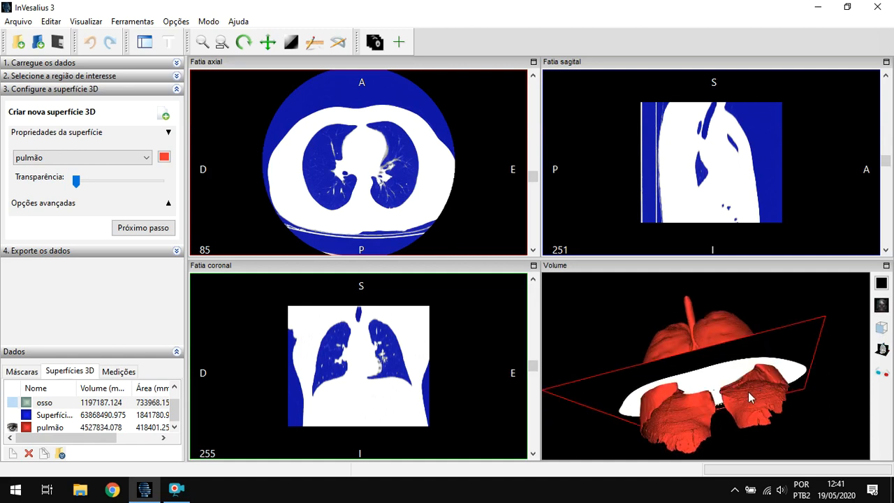
drag(731, 325, 776, 341)
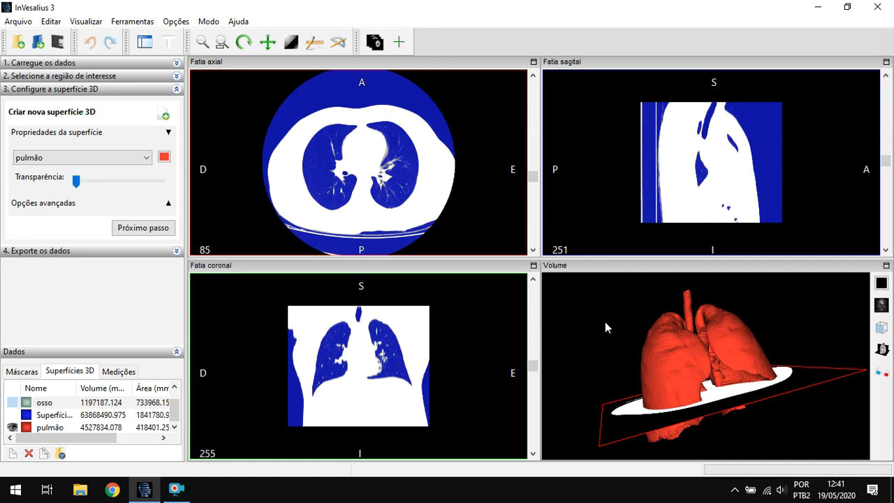
mouse_move(767, 351)
mouse_down()
mouse_move(729, 330)
mouse_move(775, 338)
mouse_up()
click(878, 353)
drag(670, 301, 684, 338)
- Scroll back and forth through the axial slices to watch the axial plane travel along the lungs
scroll(431, 168, down, 4)
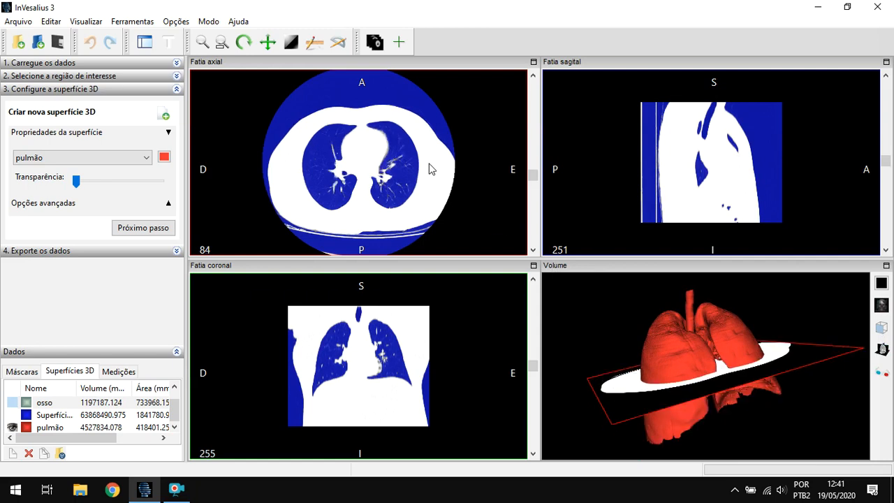
scroll(402, 172, down, 3)
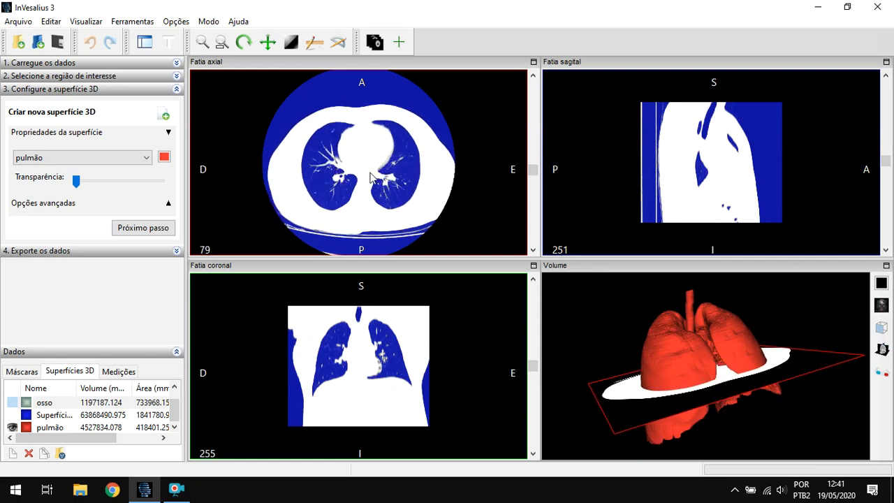
scroll(349, 179, up, 2)
scroll(349, 178, up, 2)
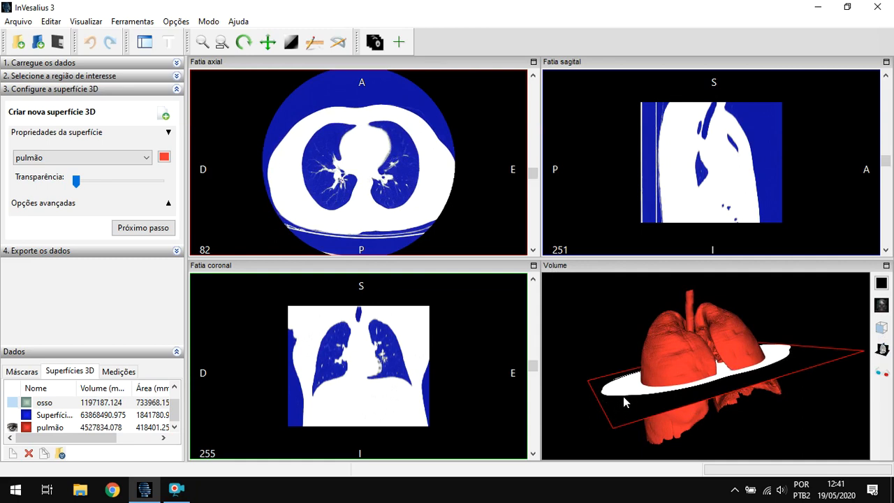
scroll(332, 185, up, 2)
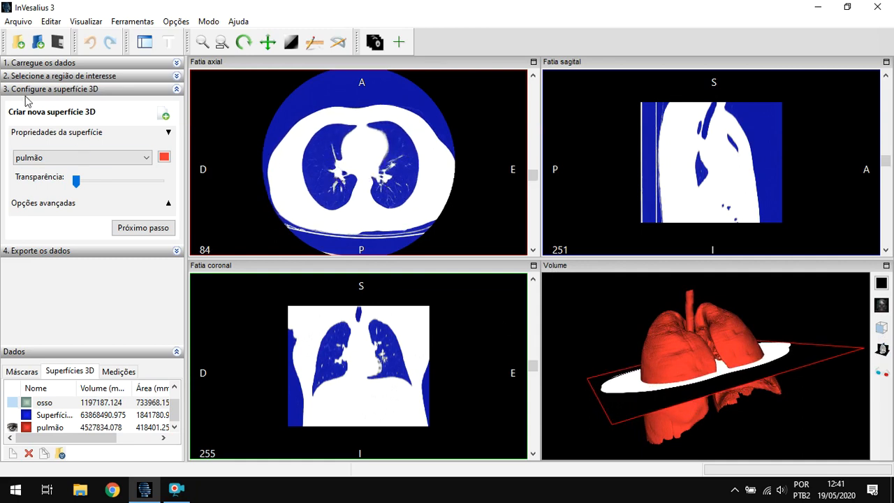
- Hide the pulmão mask in the slice views and move the axial plane through the lungs to slice 68
click(22, 371)
click(12, 417)
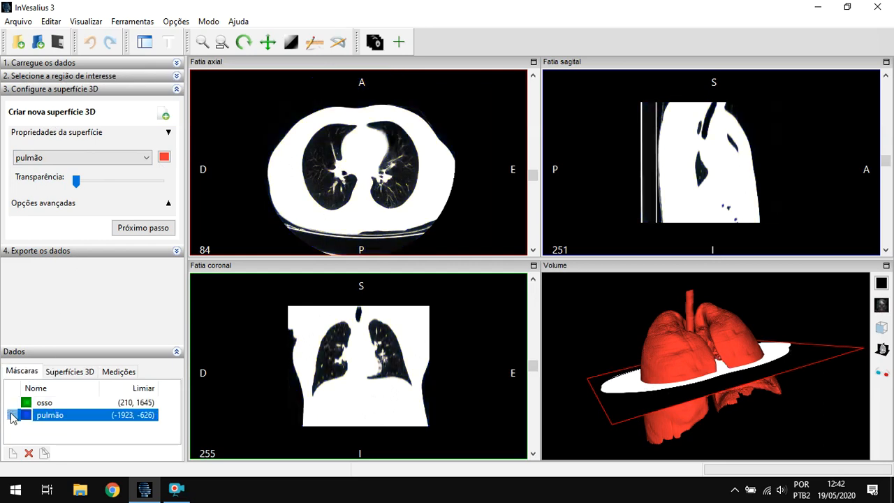
scroll(658, 341, down, 1)
scroll(630, 325, down, 1)
scroll(630, 325, up, 1)
scroll(331, 164, up, 4)
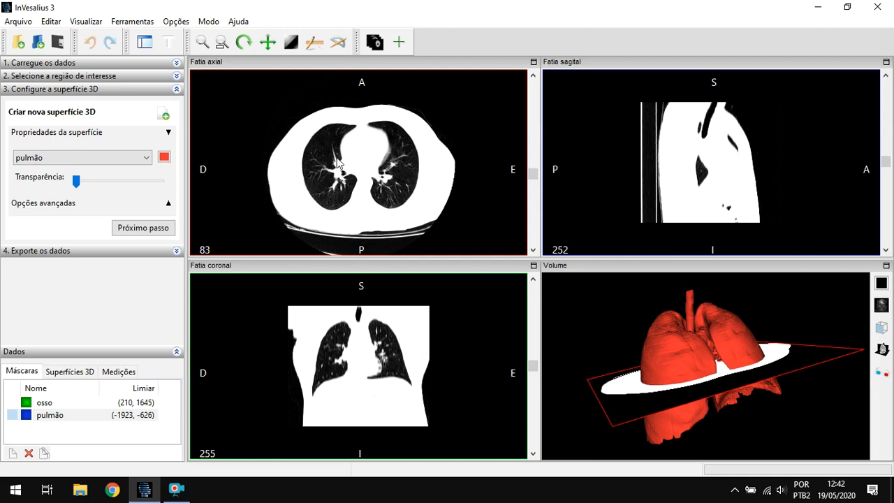
scroll(348, 168, up, 5)
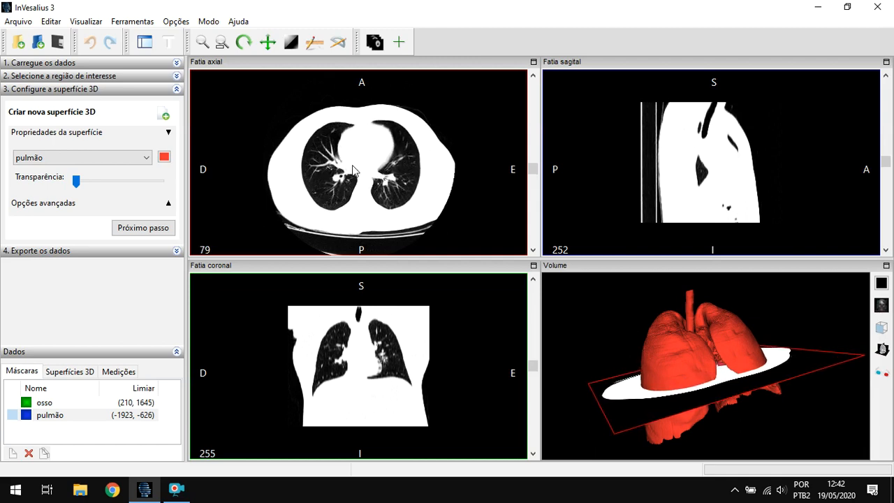
scroll(353, 170, up, 4)
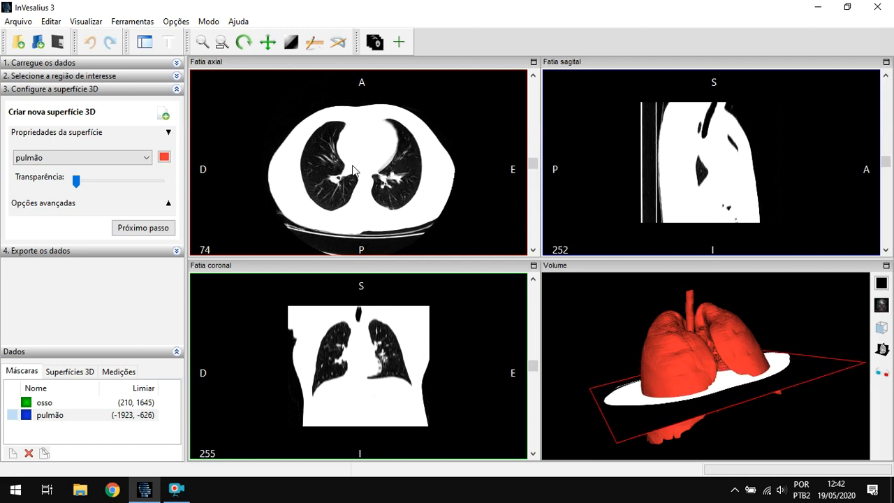
scroll(354, 169, up, 2)
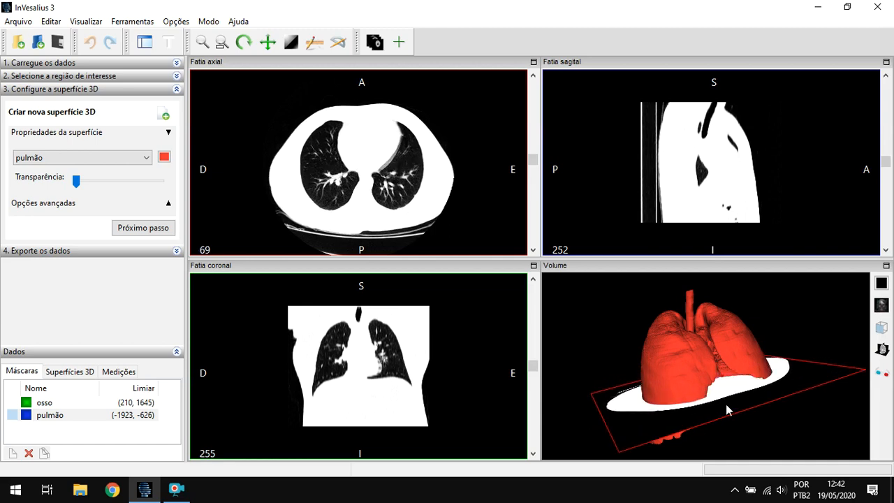
scroll(406, 157, up, 3)
scroll(406, 156, down, 2)
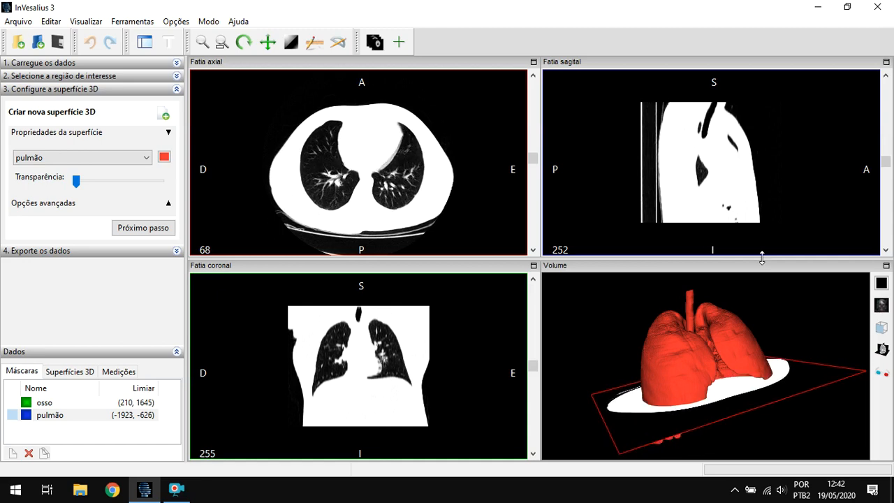
- Replace the axial plane with the coronal plane in the volume view and move it to coronal slice 244
click(881, 349)
click(835, 361)
click(875, 352)
click(860, 371)
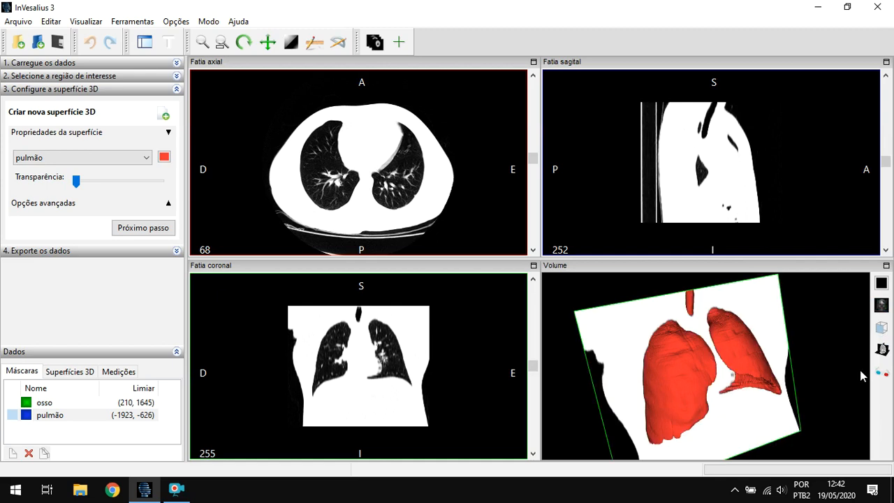
scroll(353, 368, up, 4)
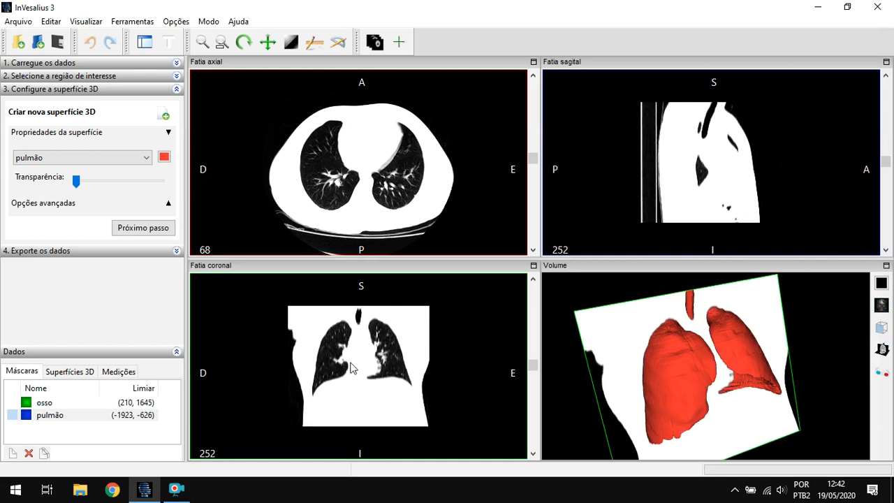
scroll(353, 368, up, 6)
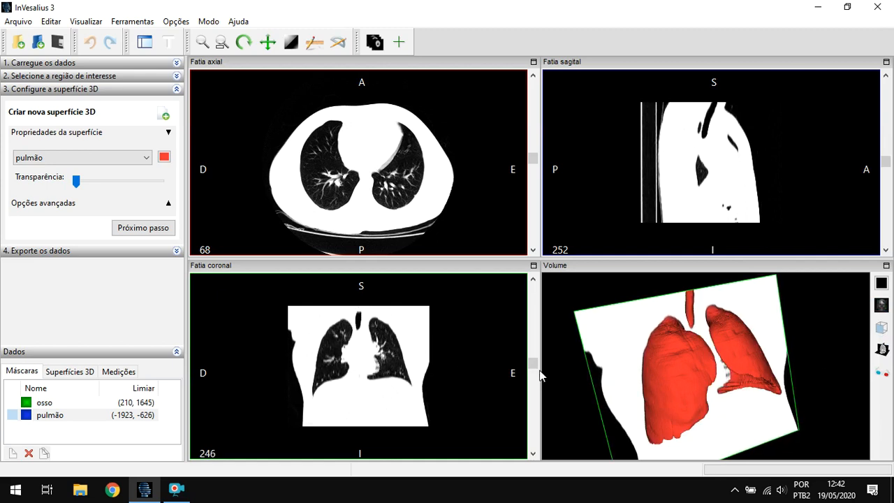
- Replace the coronal plane with the sagittal plane in the volume view and move it to sagittal slice 253
click(881, 349)
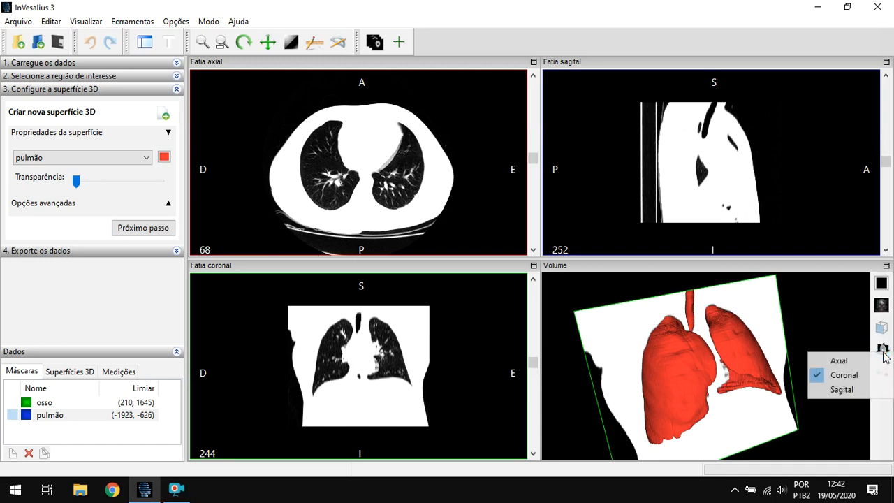
click(838, 386)
scroll(702, 202, down, 5)
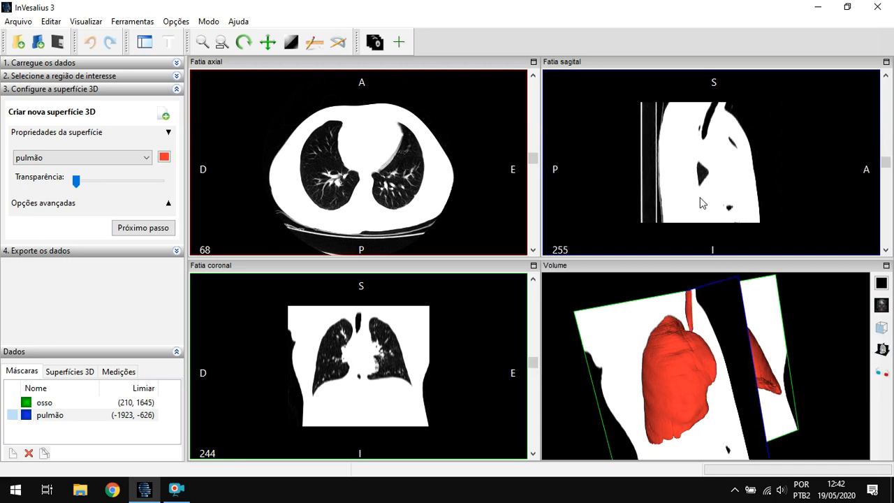
click(882, 351)
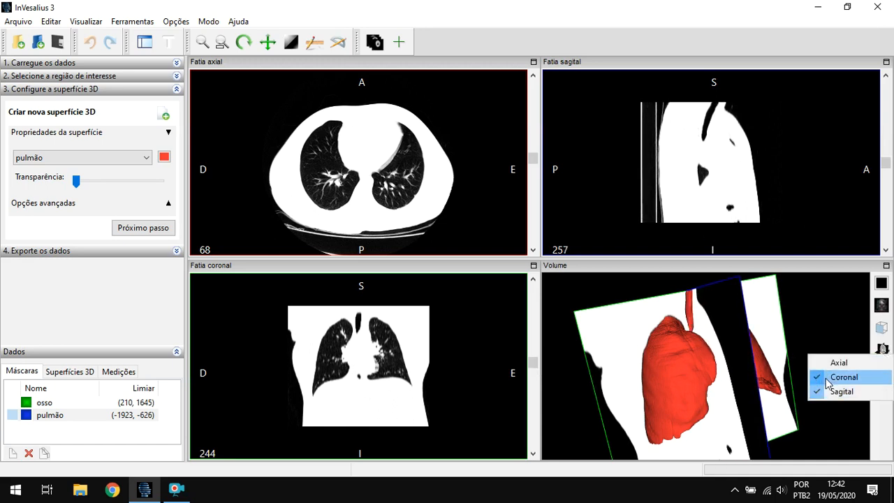
click(831, 377)
scroll(710, 205, up, 4)
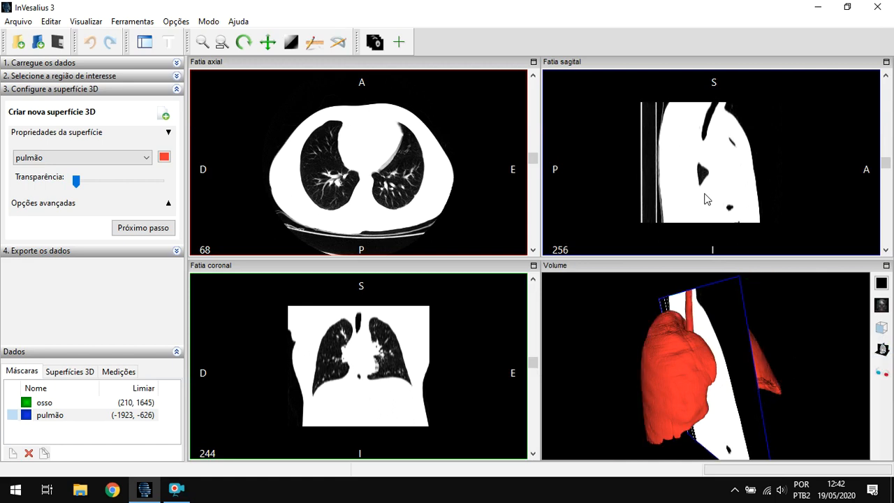
- Hide the sagittal plane and check the lungs alone in the volume view
click(883, 350)
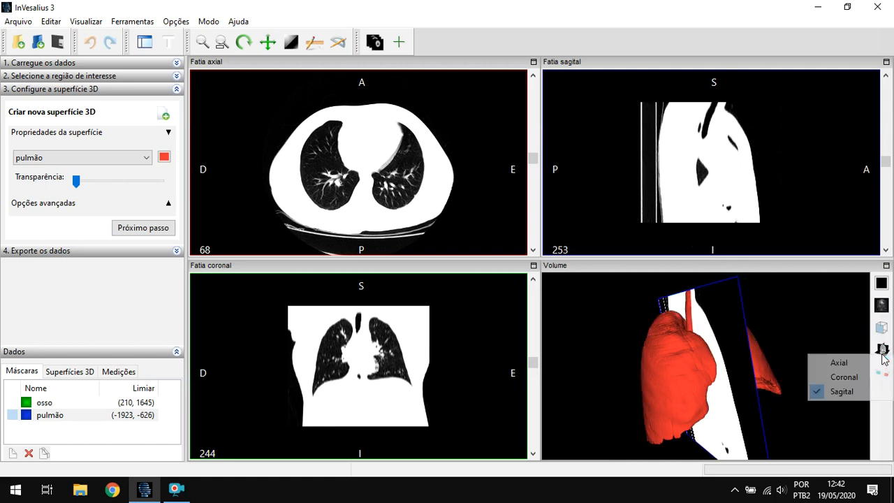
click(842, 391)
mouse_move(779, 350)
mouse_down()
mouse_move(754, 347)
mouse_move(765, 346)
mouse_up()
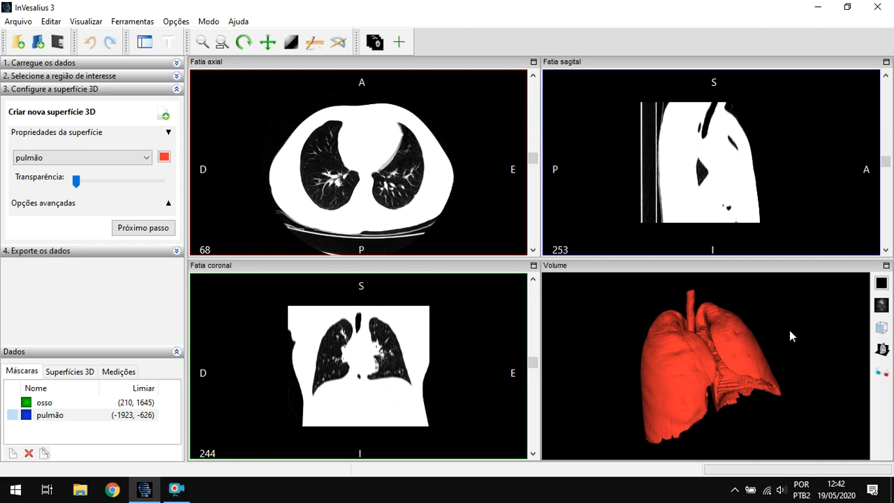
- Review the available volume rendering presets for the volume view
click(878, 311)
click(717, 329)
click(886, 308)
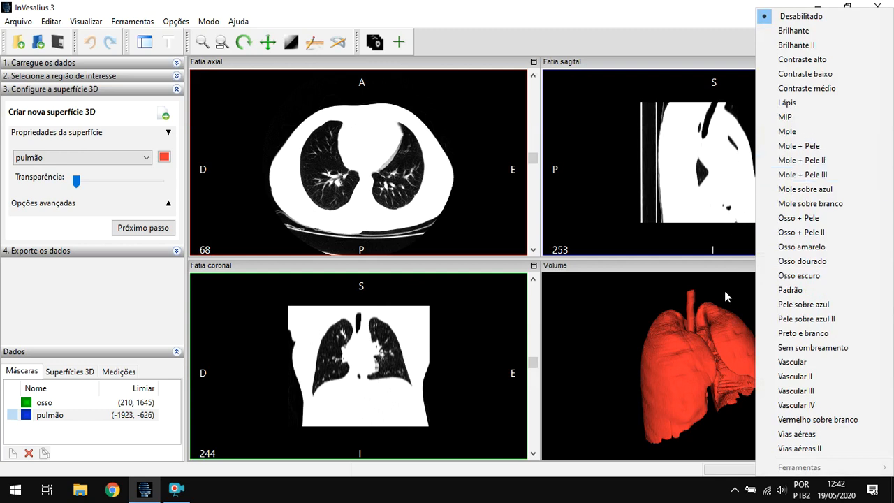
click(705, 322)
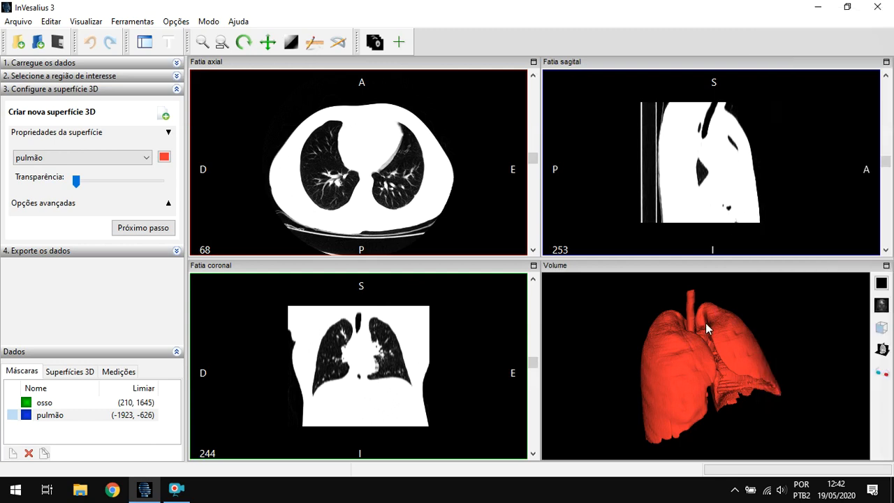
- Render the volume with the Mole + Pele III preset and hide the pulmão surface
click(881, 305)
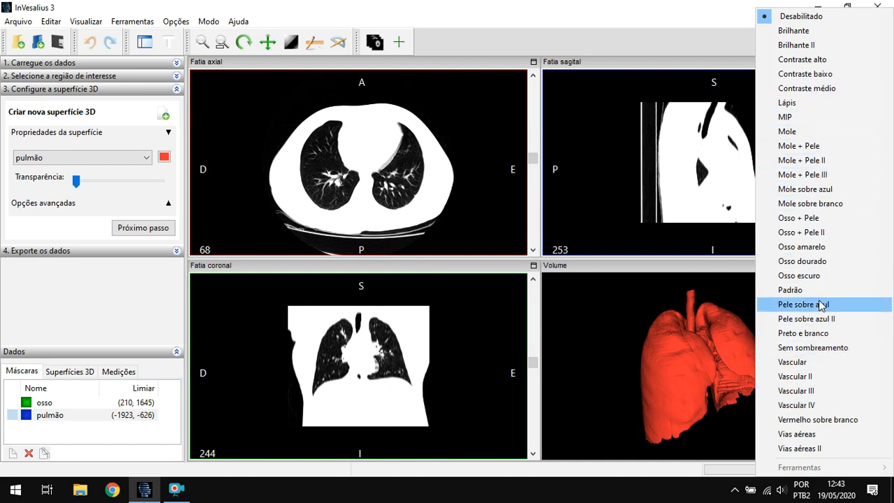
click(838, 175)
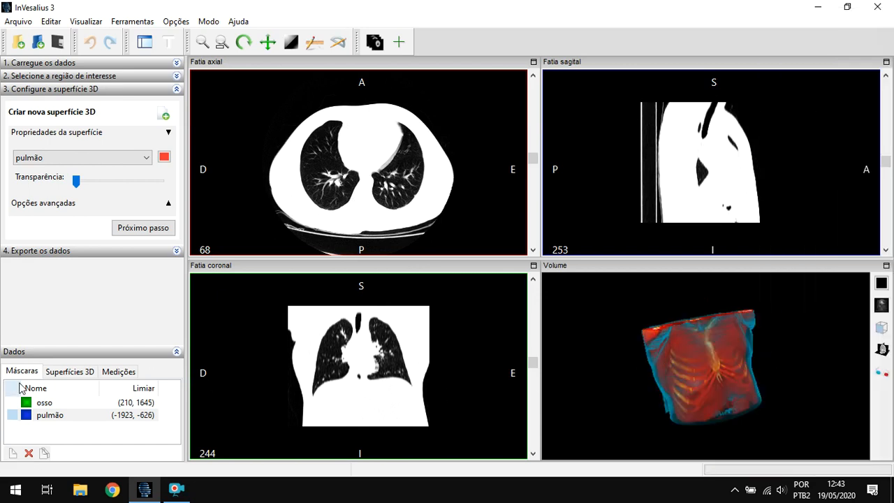
click(67, 375)
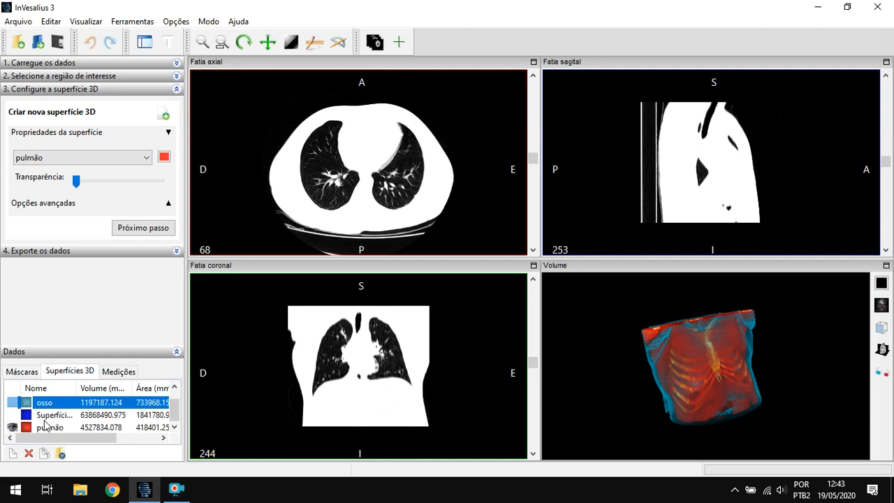
click(12, 428)
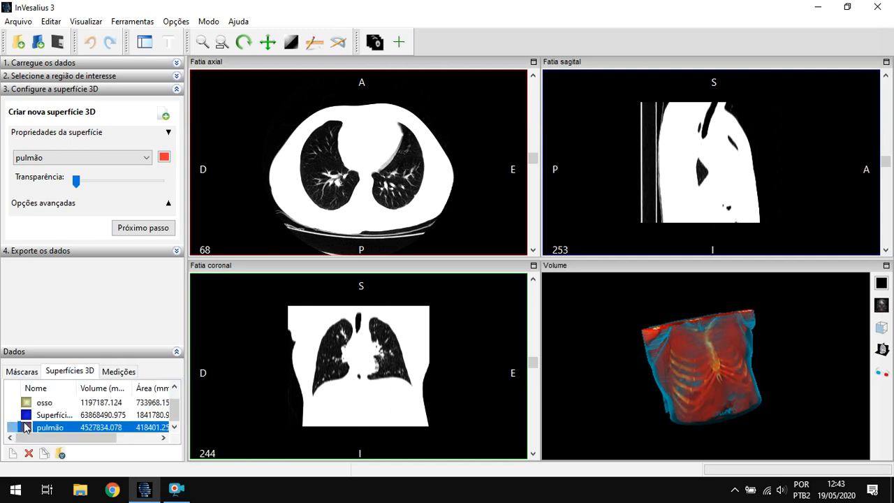
click(66, 419)
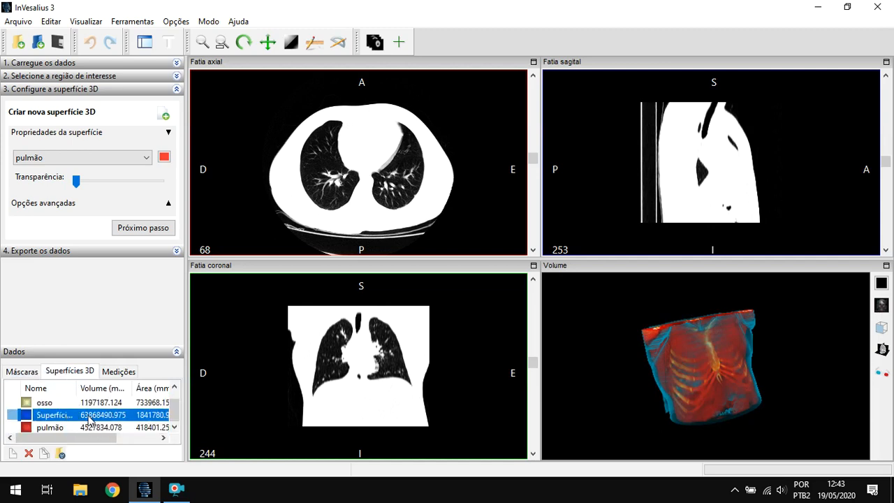
scroll(44, 406, down, 1)
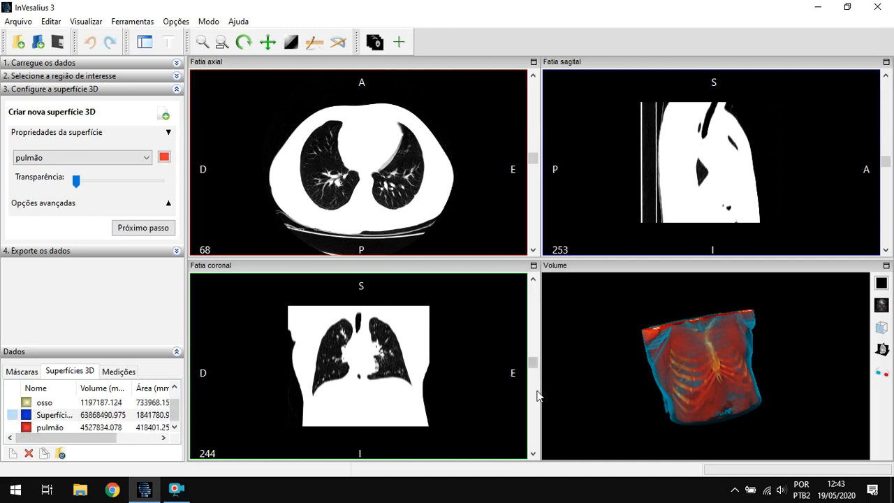
- Enlarge the volume view to fill the workspace and examine the rendered thorax from the front, side and below
drag(693, 359, 681, 265)
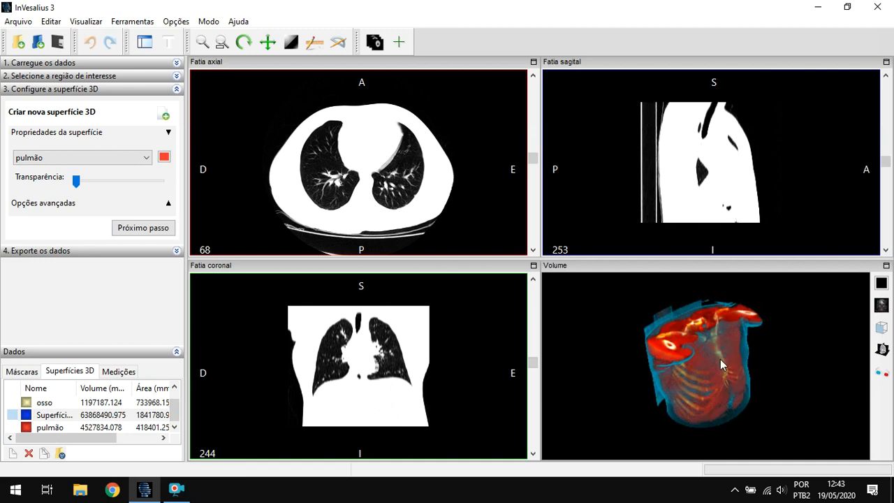
scroll(738, 374, up, 2)
drag(741, 368, 762, 344)
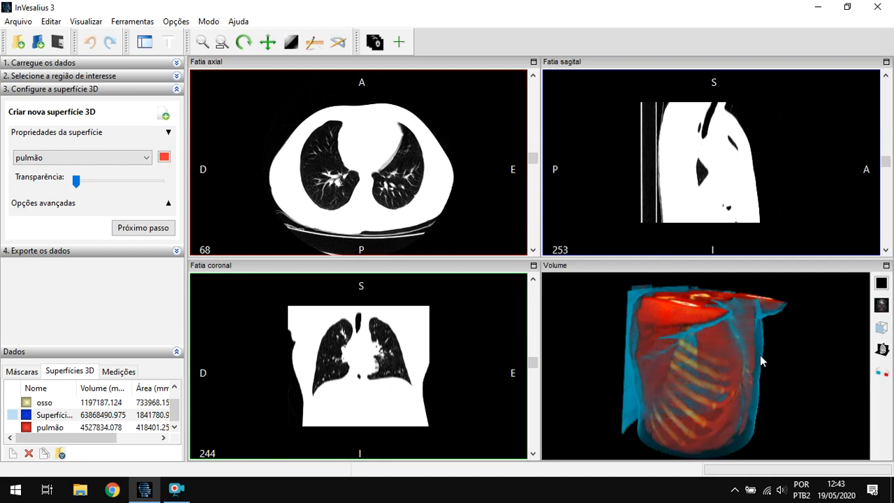
drag(760, 355, 745, 377)
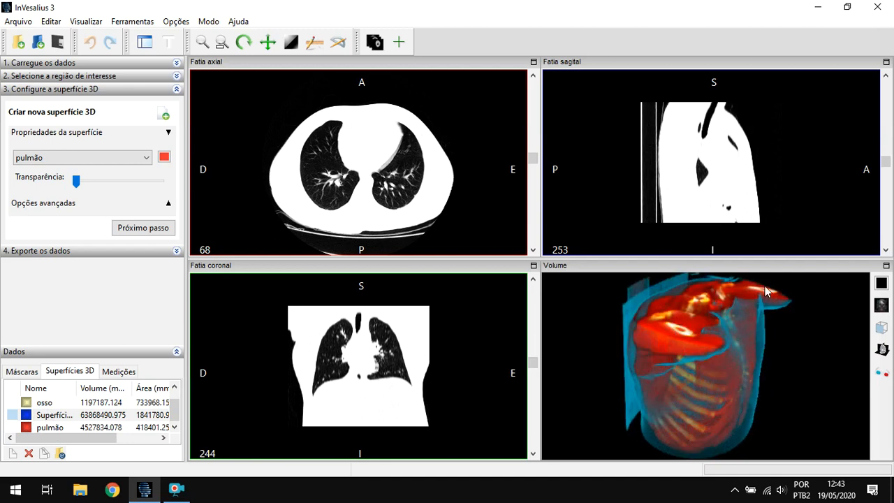
click(885, 266)
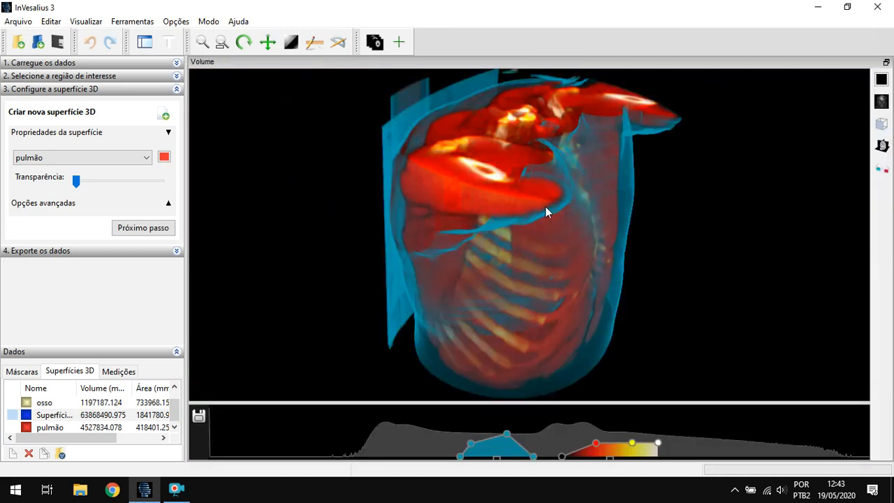
drag(637, 197, 548, 210)
click(881, 102)
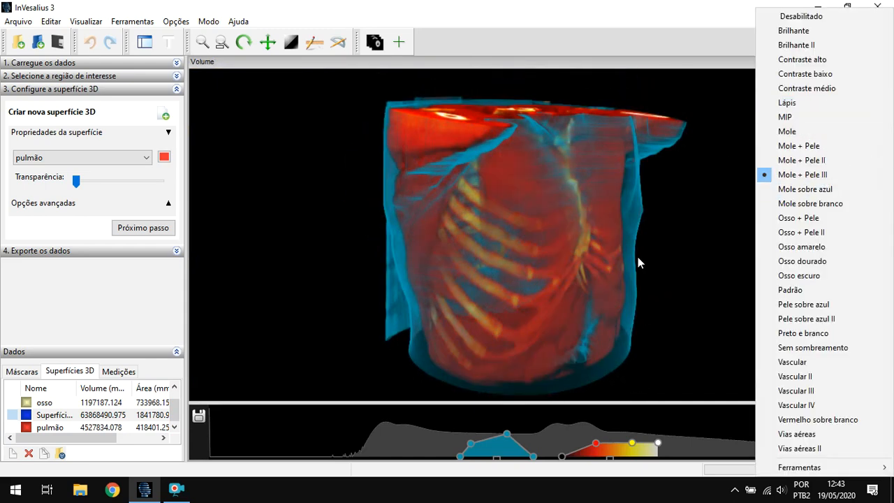
click(456, 187)
drag(664, 212, 657, 232)
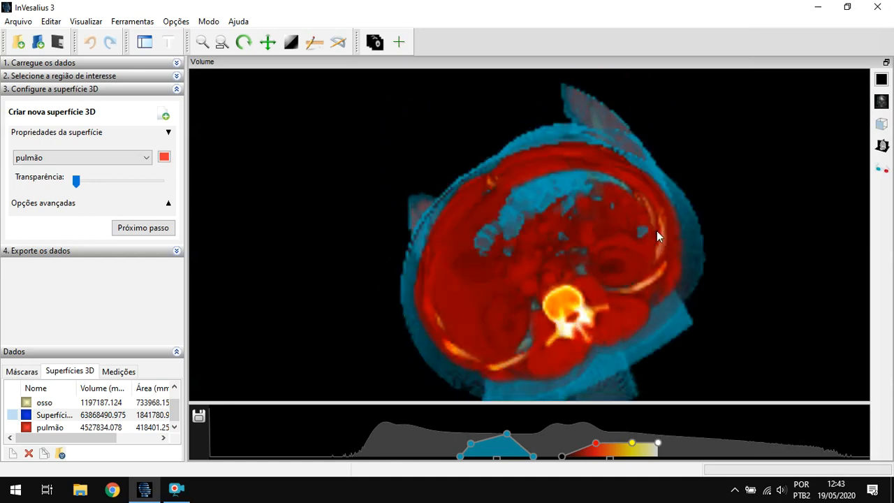
drag(645, 162, 732, 292)
drag(569, 210, 750, 196)
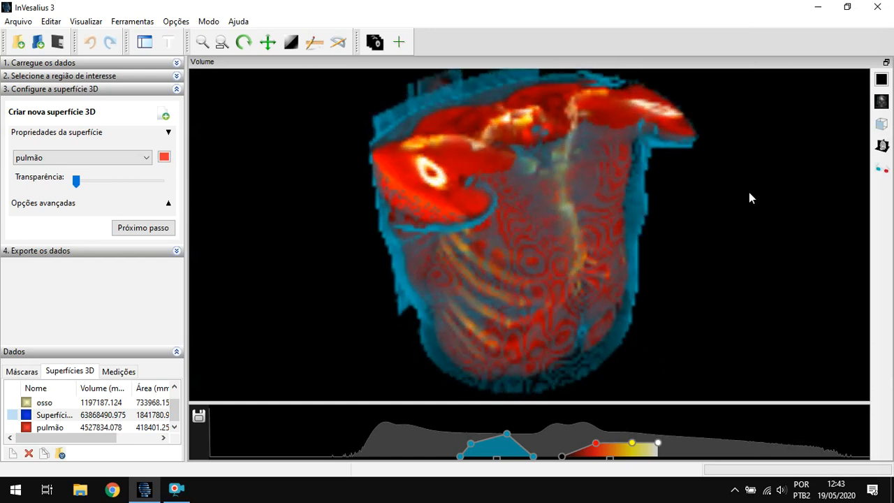
- Switch the volume rendering to the Vias aéreas II preset and inspect the lungs and airways from several angles
click(881, 100)
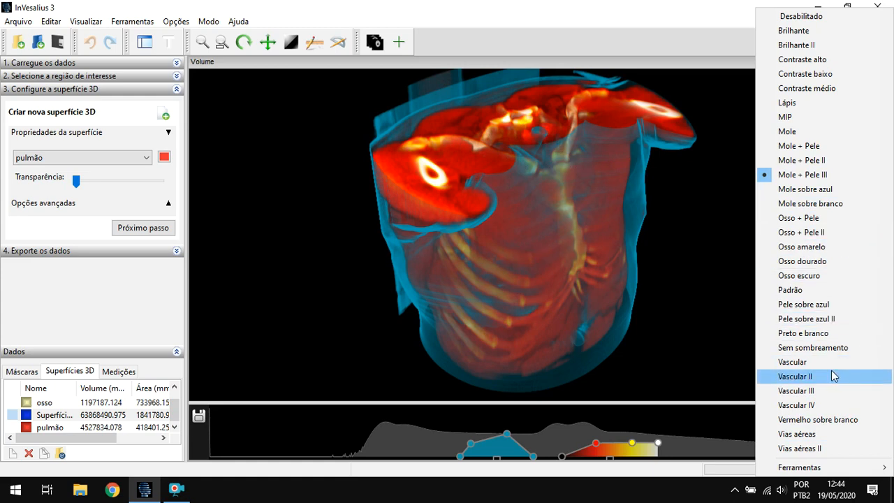
click(830, 449)
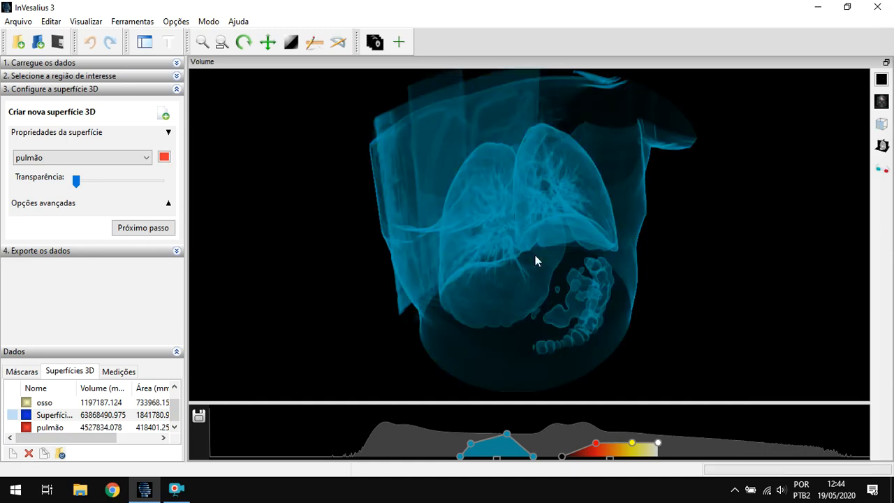
drag(650, 151, 660, 243)
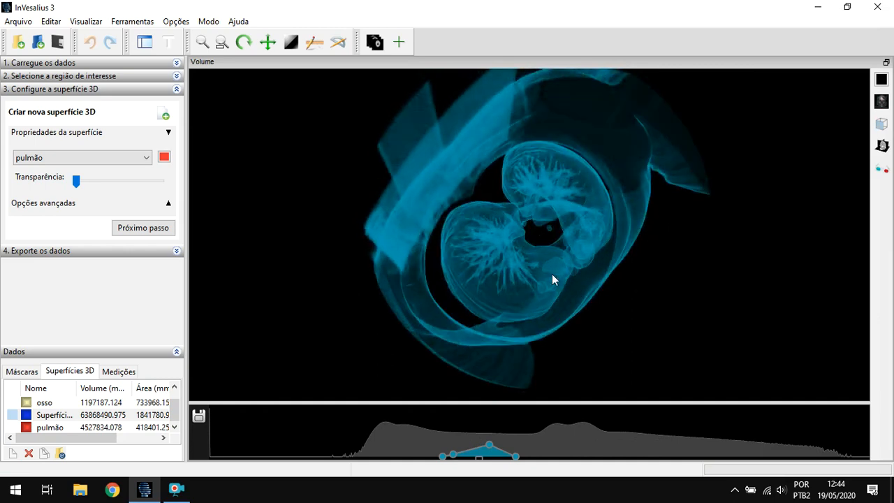
drag(678, 234, 447, 179)
drag(693, 223, 729, 211)
drag(621, 276, 623, 294)
drag(663, 189, 611, 353)
drag(585, 196, 675, 199)
- Enable the cutting plane (Plano de corte) for the volume rendering
click(881, 101)
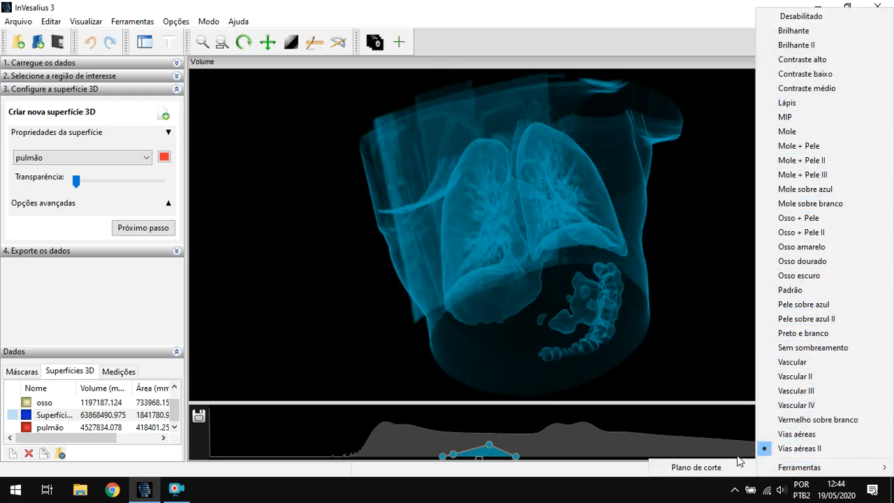
mouse_move(807, 473)
click(683, 363)
click(881, 103)
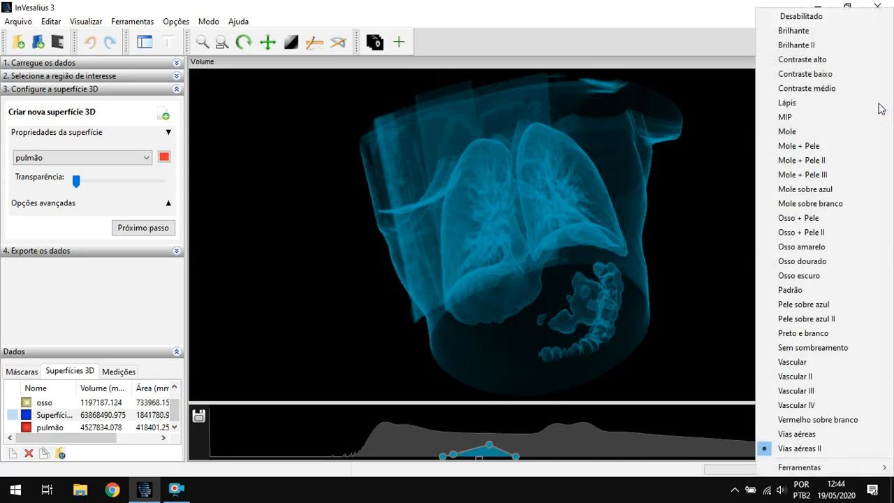
mouse_move(802, 470)
click(712, 467)
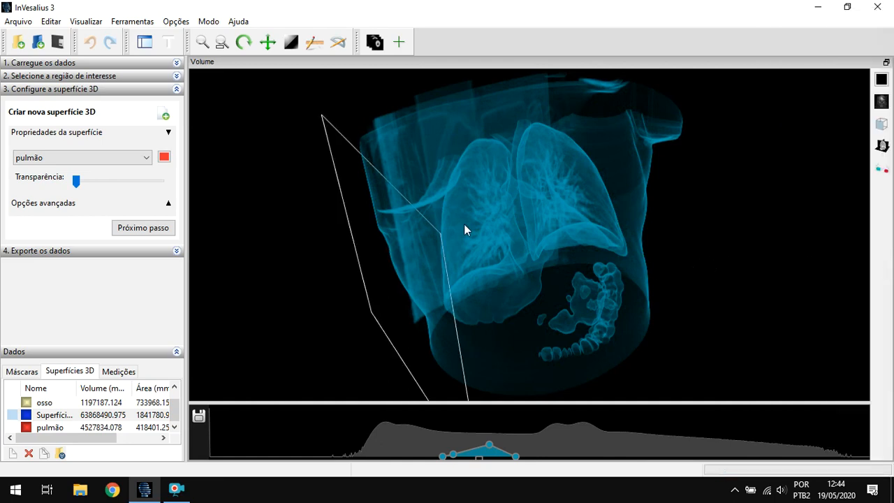
- Move the cutting plane inward through the right side of the chest to section the right lung
mouse_move(703, 206)
mouse_down()
mouse_move(696, 217)
mouse_move(708, 211)
mouse_up()
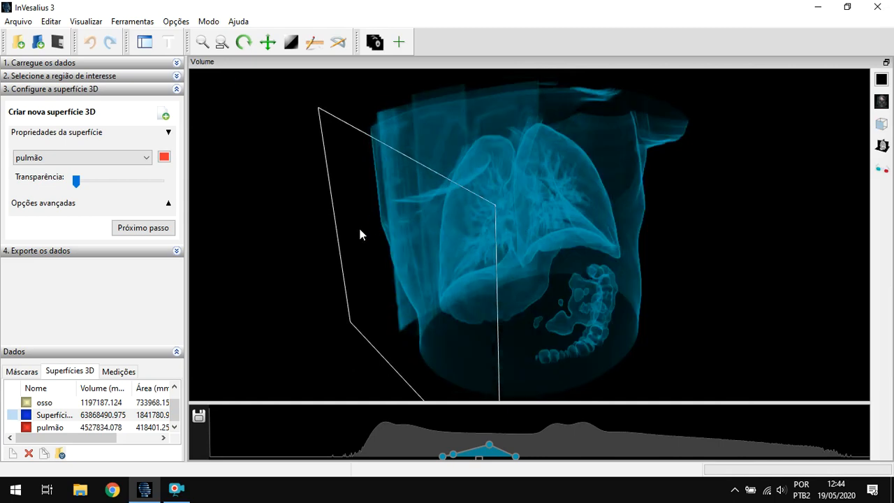
drag(711, 222, 731, 224)
drag(368, 218, 628, 209)
mouse_move(722, 166)
mouse_down()
mouse_move(699, 226)
mouse_move(716, 174)
mouse_up()
- Render the cut volume with the Mole + Pele III preset and inspect the sectioned lung and ribs up close
click(880, 102)
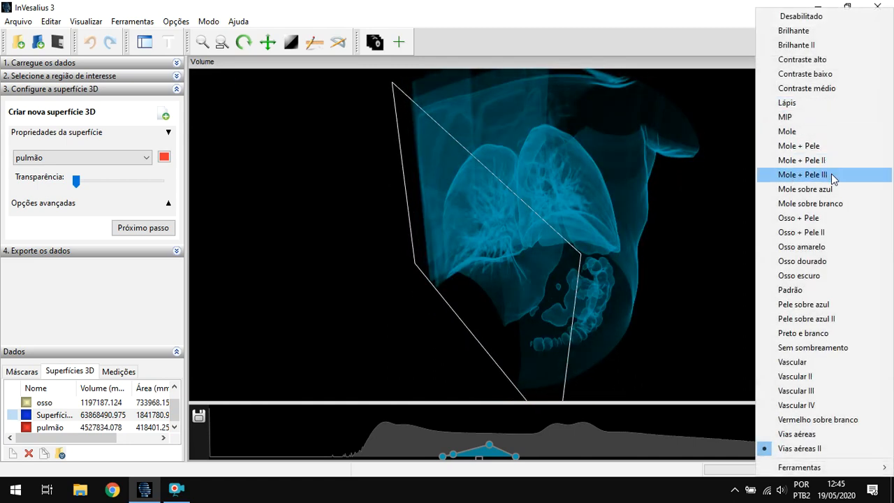
click(831, 175)
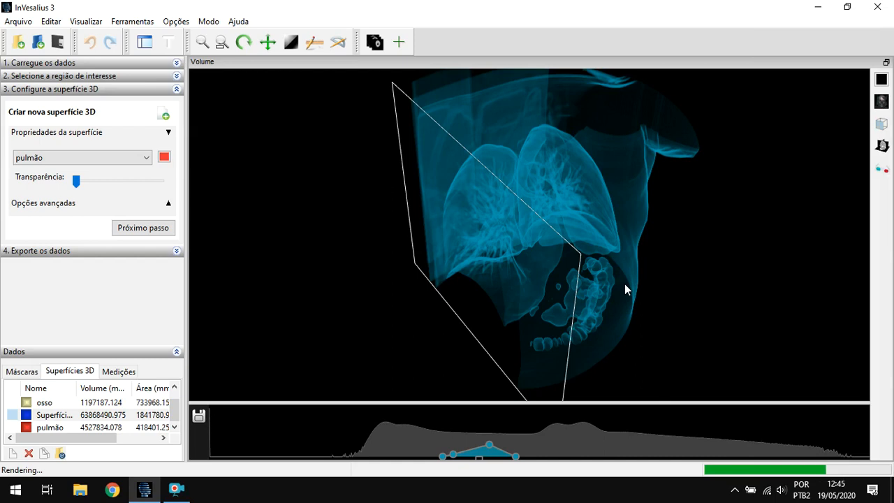
drag(694, 225, 449, 234)
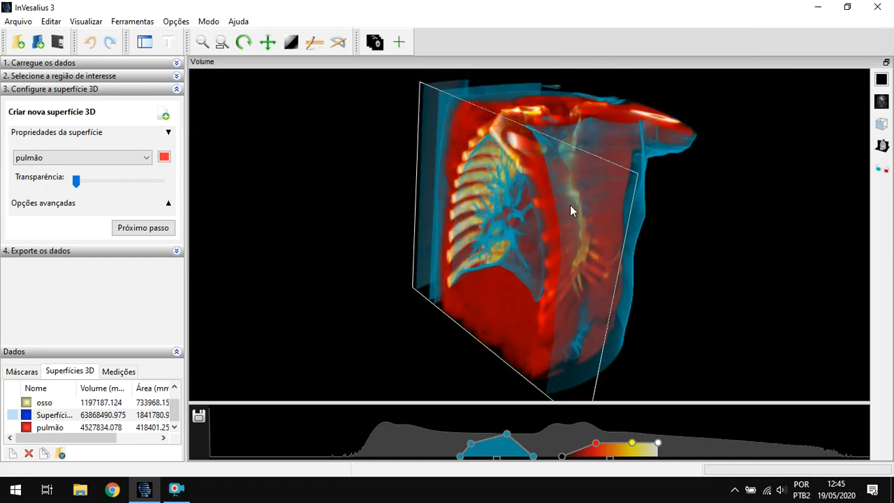
scroll(553, 216, up, 4)
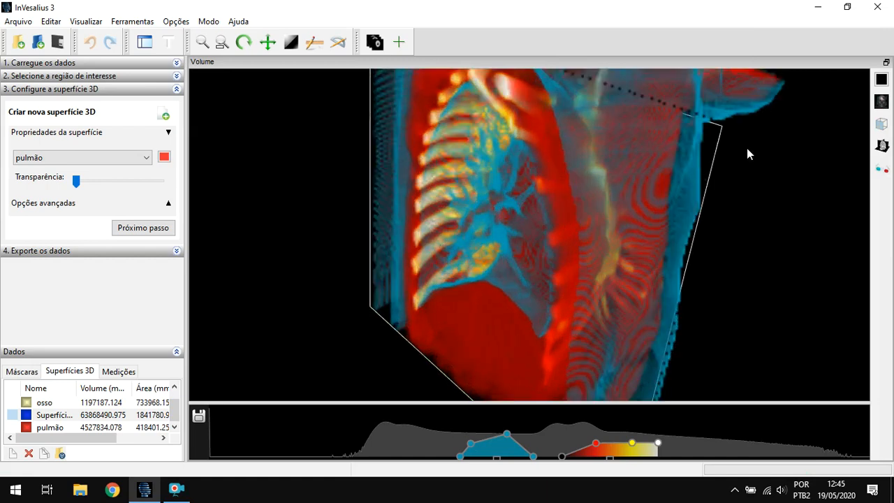
drag(830, 117, 530, 224)
drag(251, 157, 329, 176)
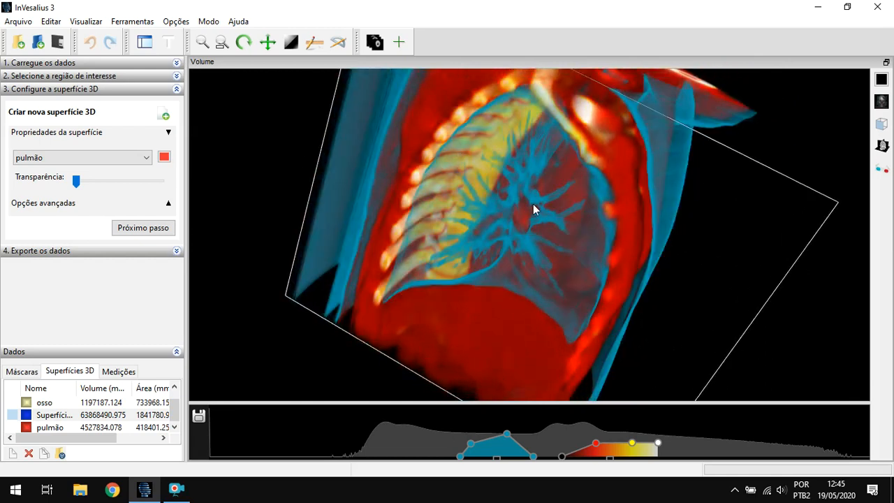
drag(221, 155, 323, 209)
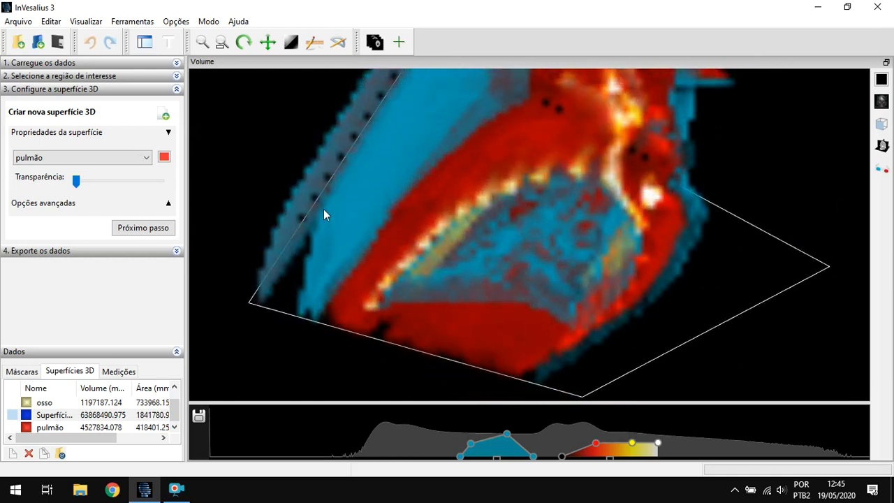
drag(829, 346, 753, 247)
- Compare the Osso escuro and Osso + Pele II rendering presets on the cut volume
click(879, 121)
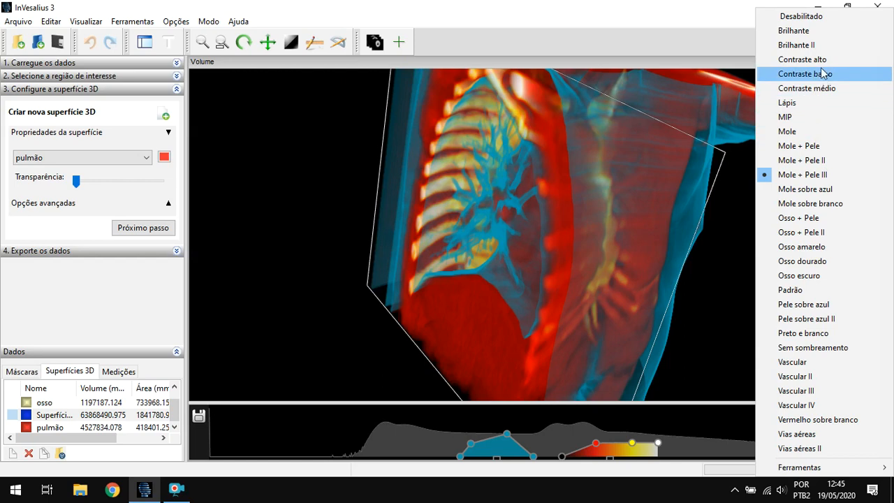
click(829, 277)
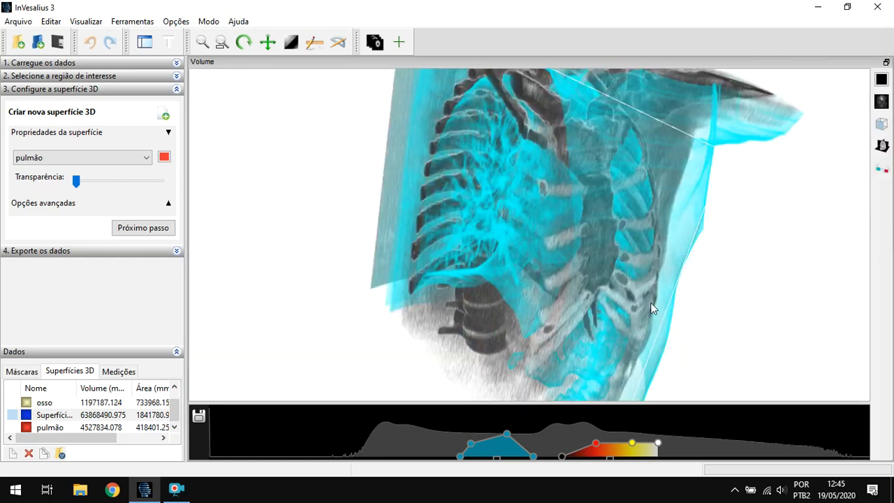
click(880, 123)
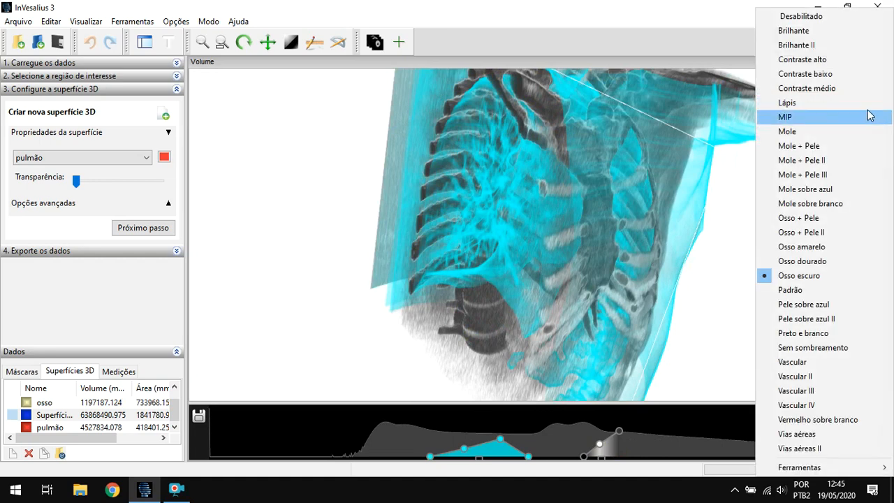
click(829, 232)
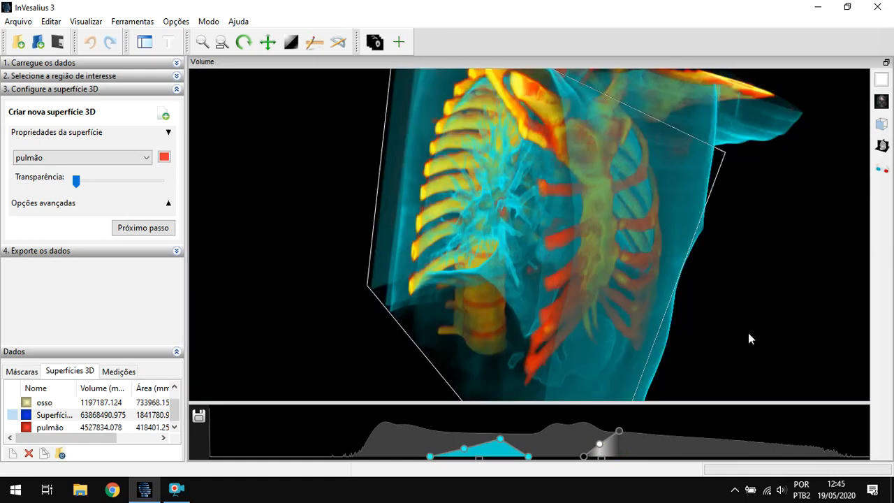
- Apply the Brilhante II preset, move the cutting plane back out of the rib cage and inspect the bones
click(874, 100)
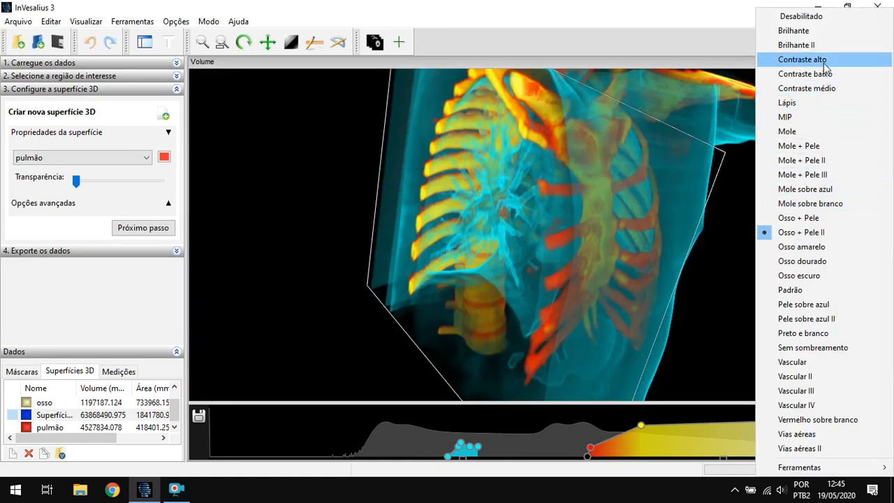
click(803, 45)
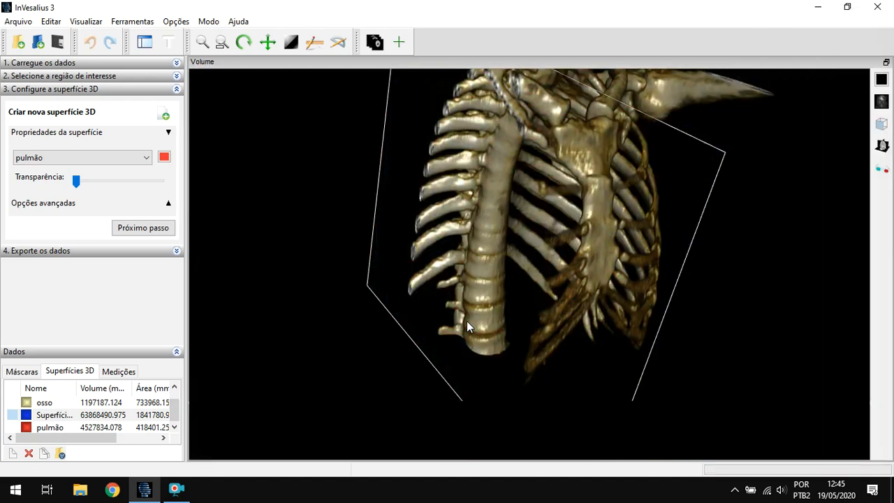
drag(502, 256, 361, 330)
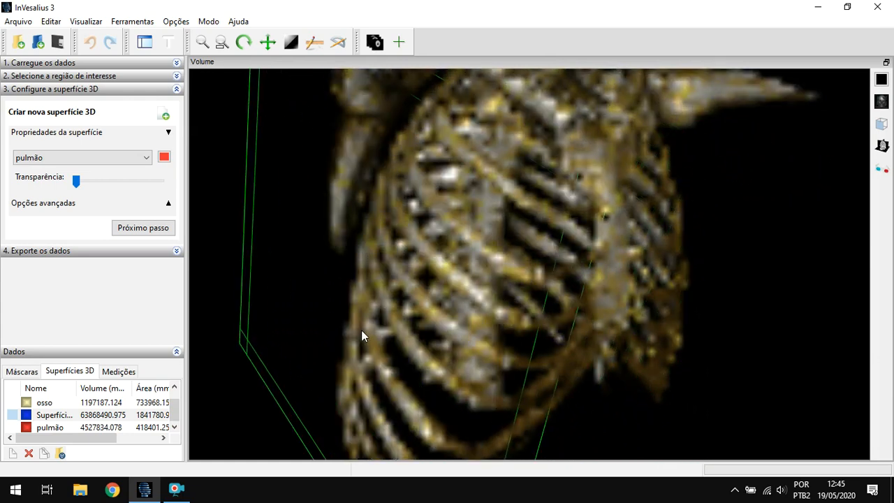
drag(792, 295, 603, 270)
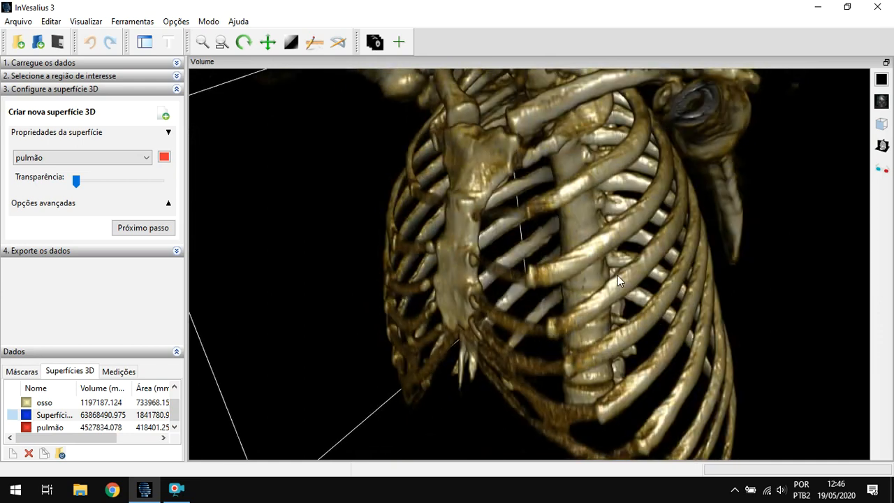
right_drag(617, 276, 618, 366)
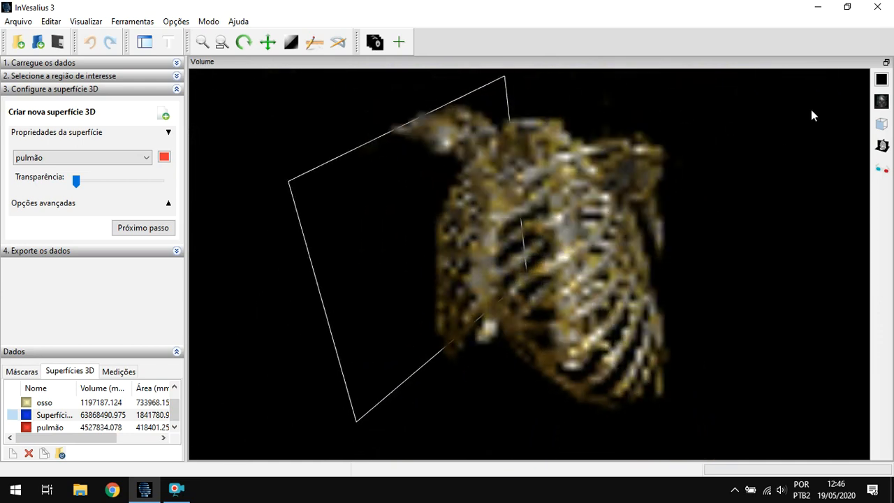
- Render the volume with the Mole + Pele III preset and inspect the chest from the front and side
click(882, 102)
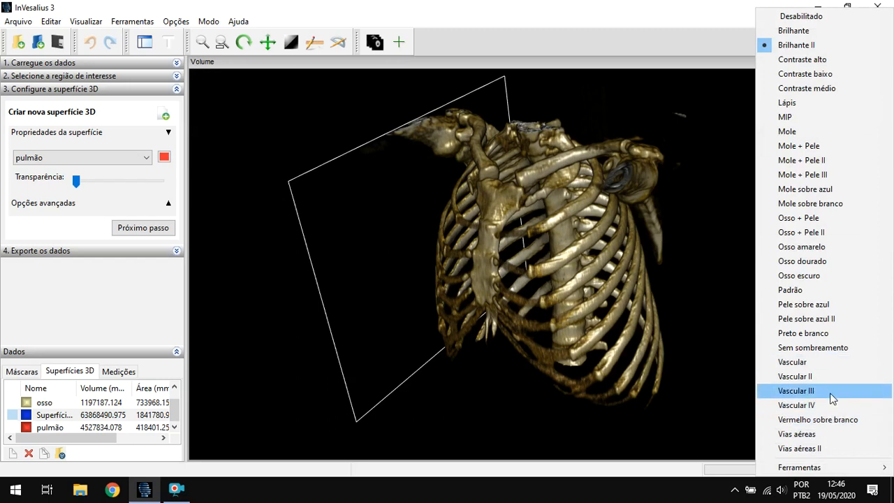
click(848, 176)
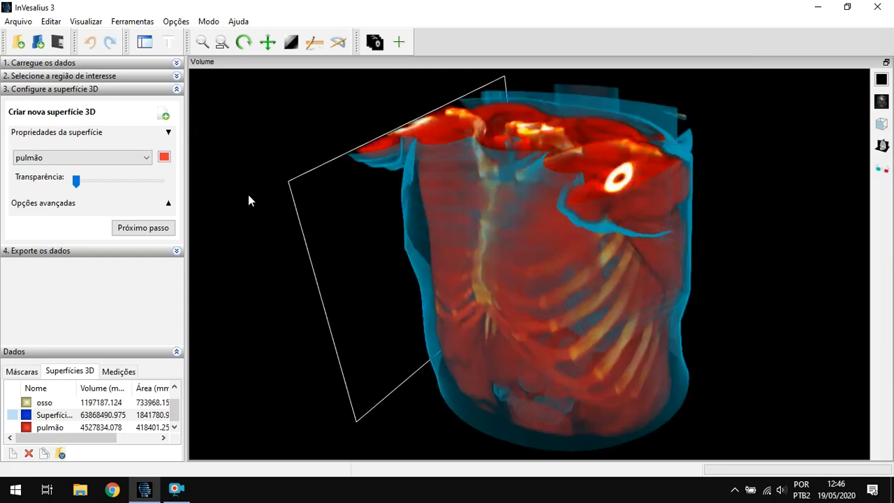
drag(565, 278, 780, 256)
drag(615, 291, 648, 279)
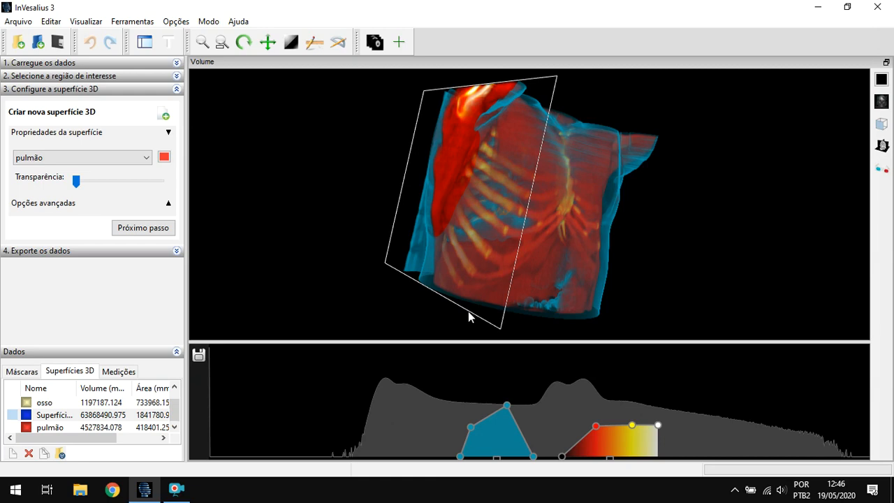
- Tilt the cutting plane to section the upper chest crosswise and inspect the exposed lungs, vessels and ribs
drag(468, 311, 551, 229)
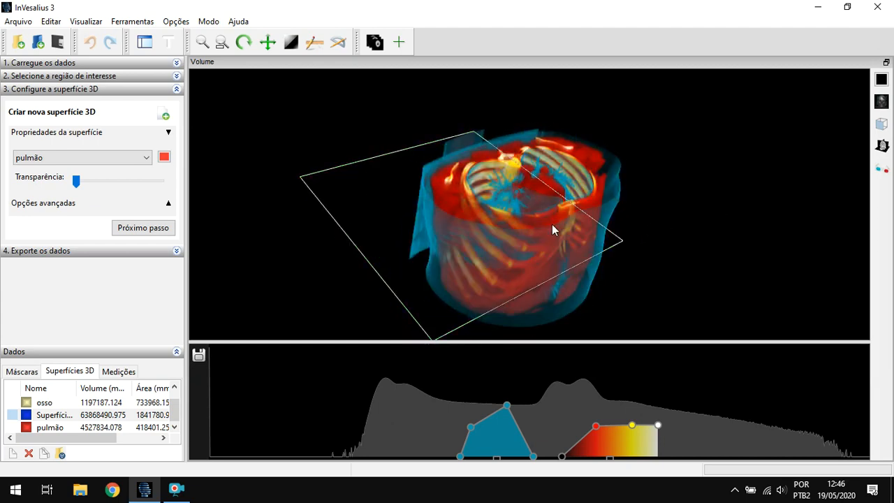
drag(420, 240, 637, 212)
scroll(591, 201, up, 1)
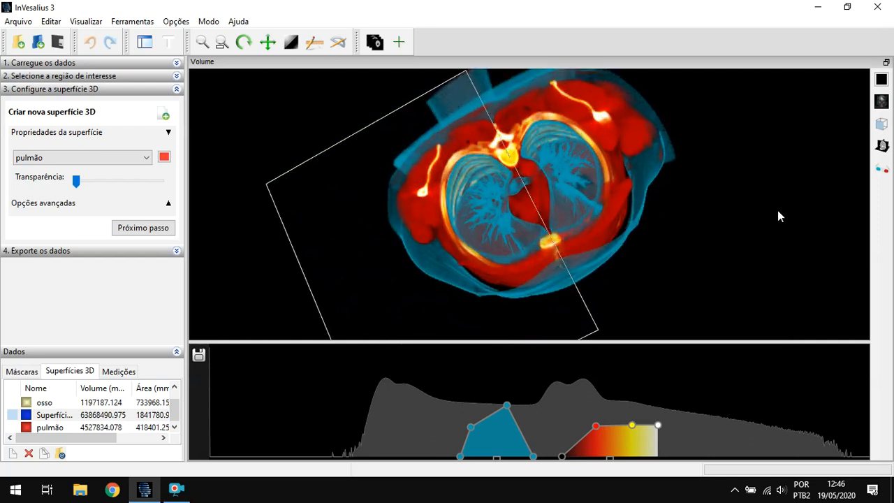
scroll(765, 181, up, 1)
scroll(763, 188, down, 1)
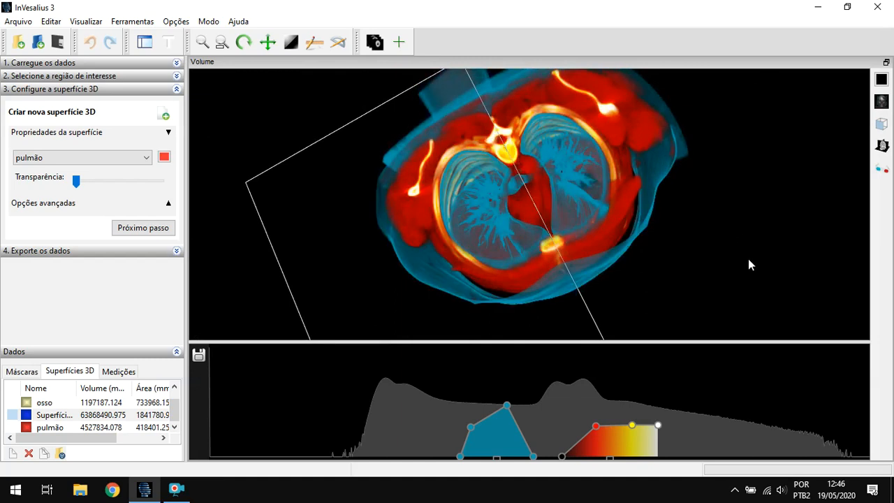
drag(769, 228, 611, 202)
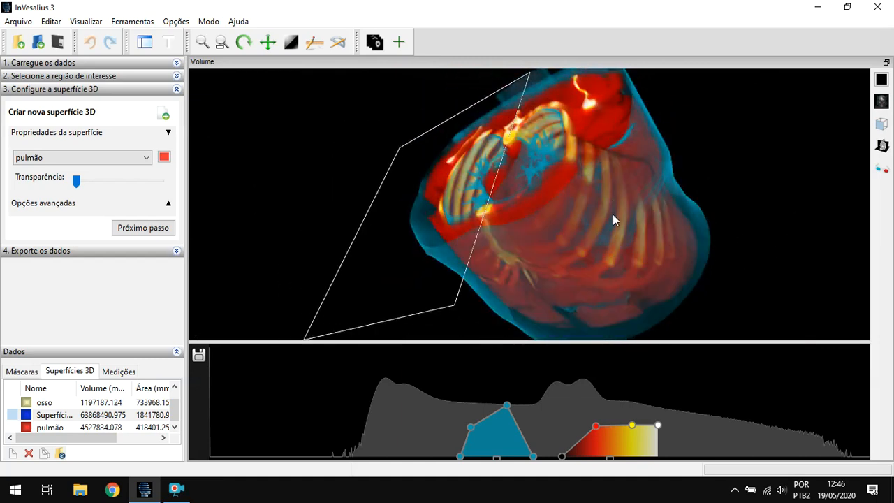
- Turn off the cutting plane (Plano de corte) so the volume is rendered whole
click(882, 101)
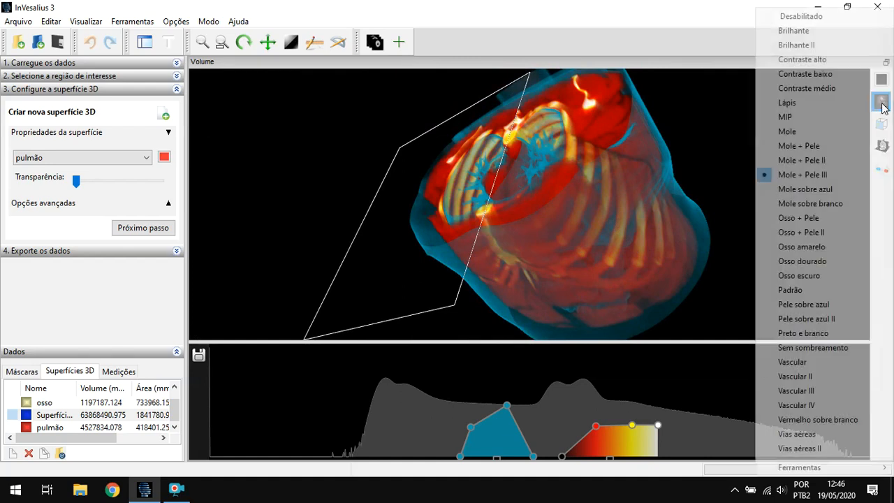
mouse_move(799, 465)
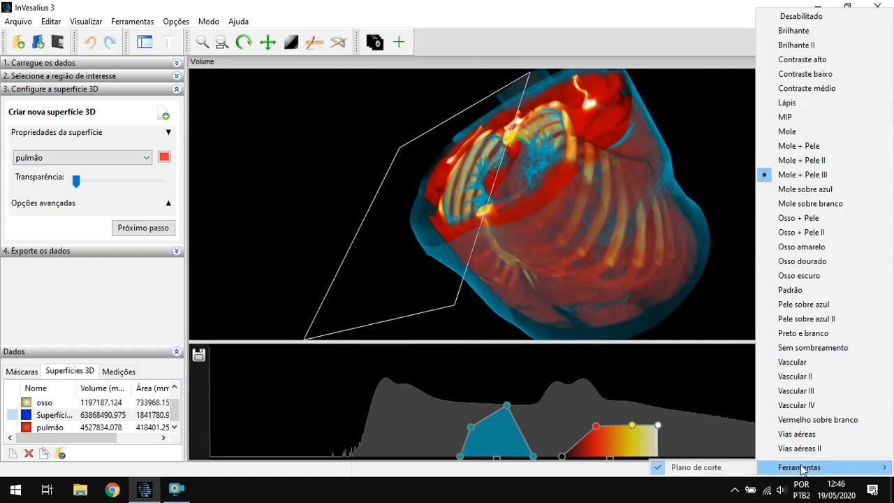
click(725, 467)
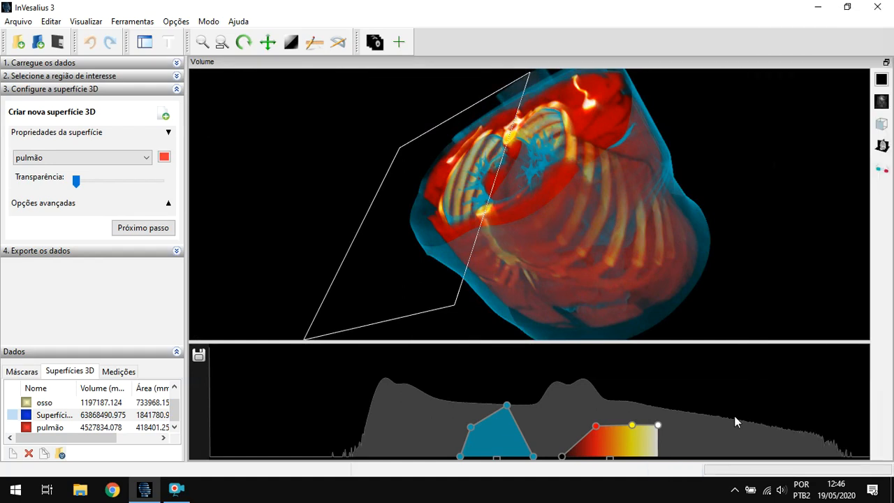
- Restore the four-view layout with the axial, sagittal and coronal slices beside the volume
click(881, 102)
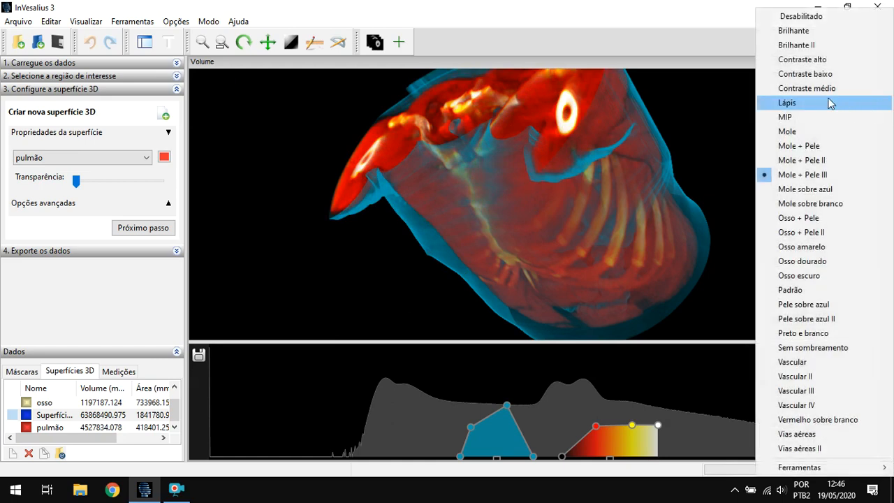
click(802, 27)
click(886, 63)
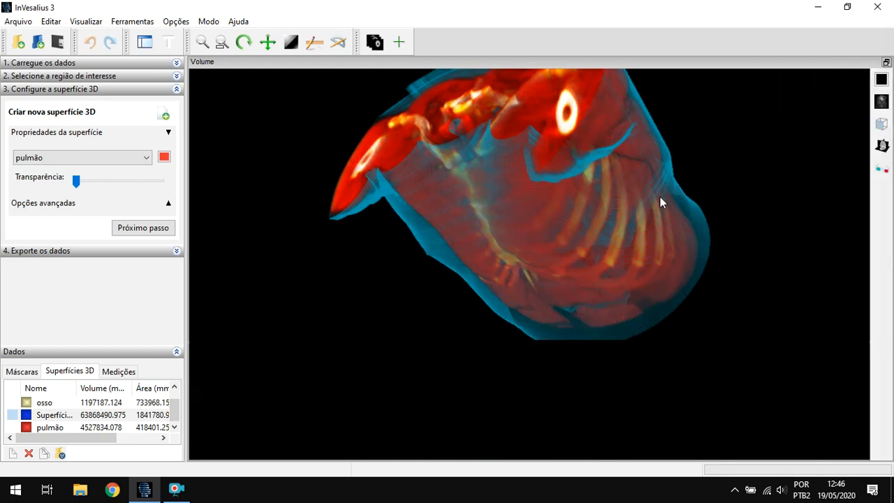
scroll(566, 259, up, 2)
click(886, 62)
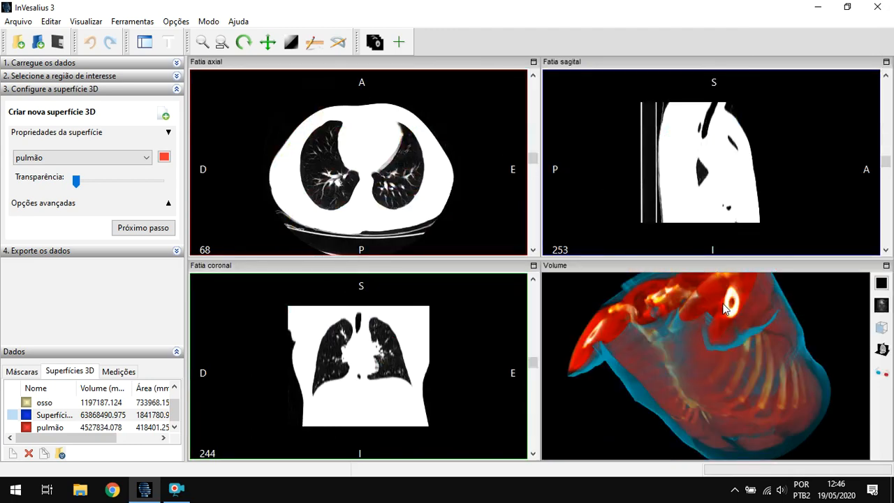
- Change the volume view's background color to bright cyan with a custom color of hue 116 and saturation 234
click(881, 284)
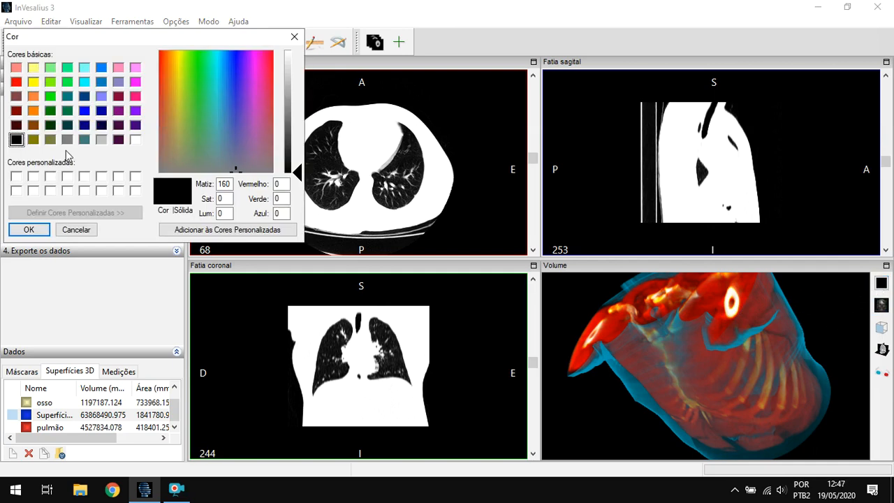
drag(223, 110, 216, 56)
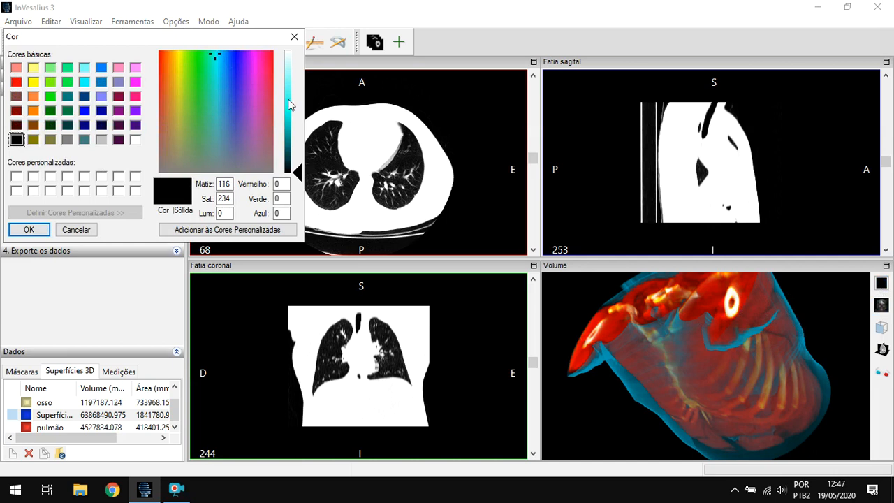
drag(298, 95, 293, 110)
click(21, 230)
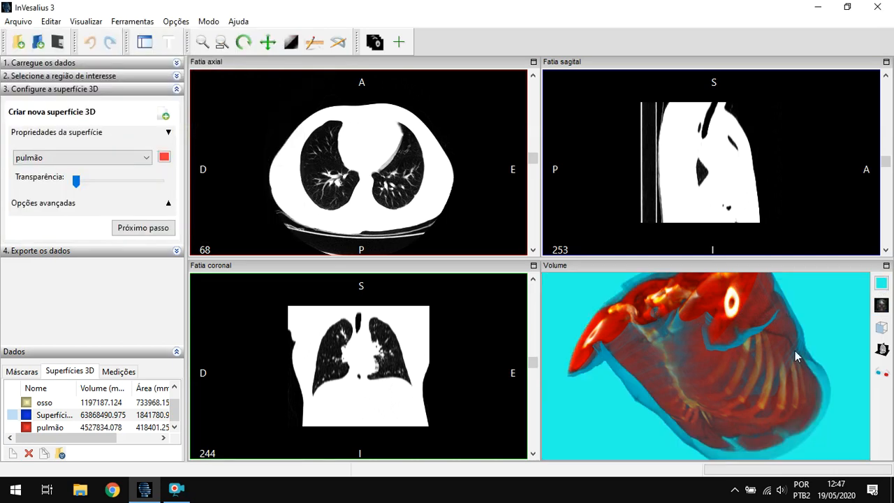
- Set the volume view's background color back to black
click(881, 283)
click(17, 140)
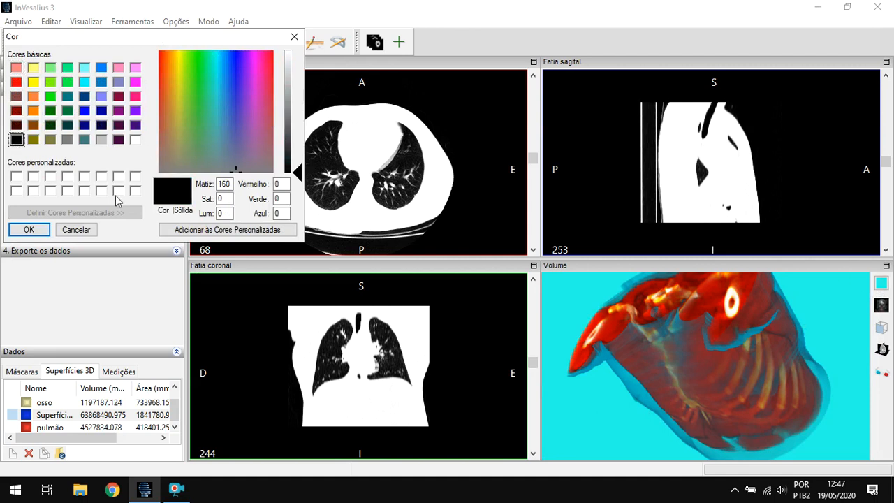
click(28, 229)
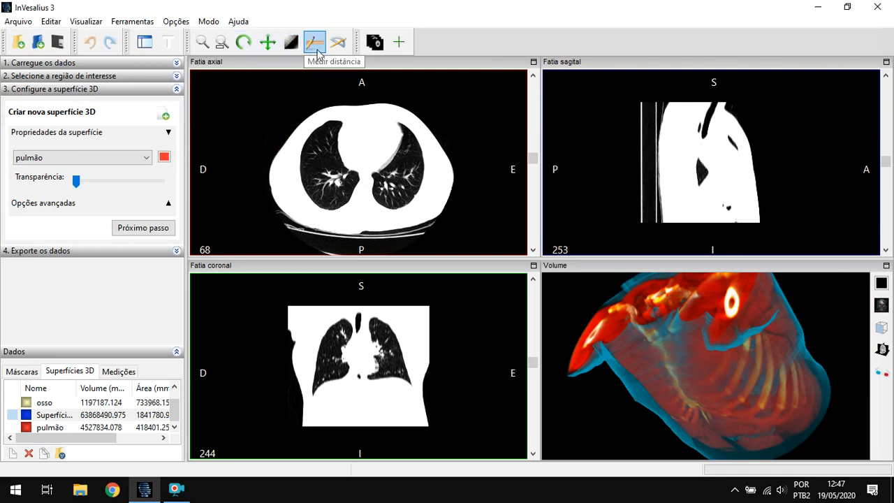
- Measure the front-to-back distance across each lung on axial slice 69
scroll(359, 188, down, 3)
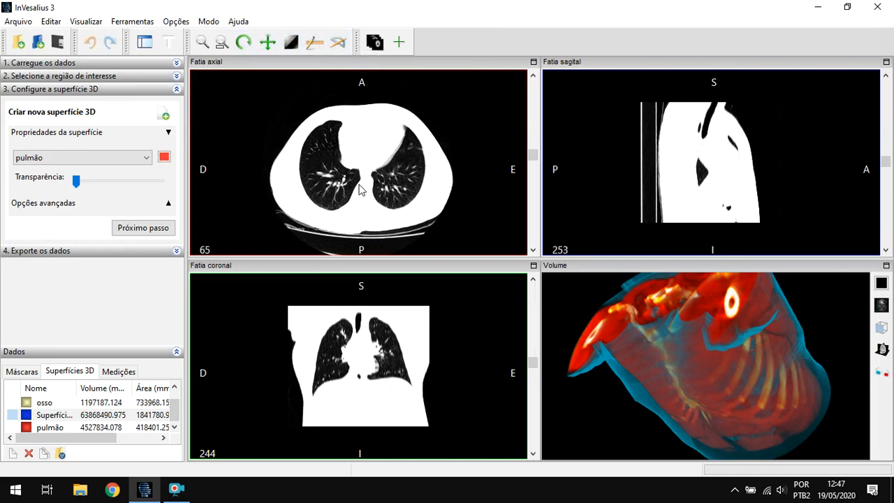
scroll(359, 185, up, 4)
right_drag(359, 184, 364, 120)
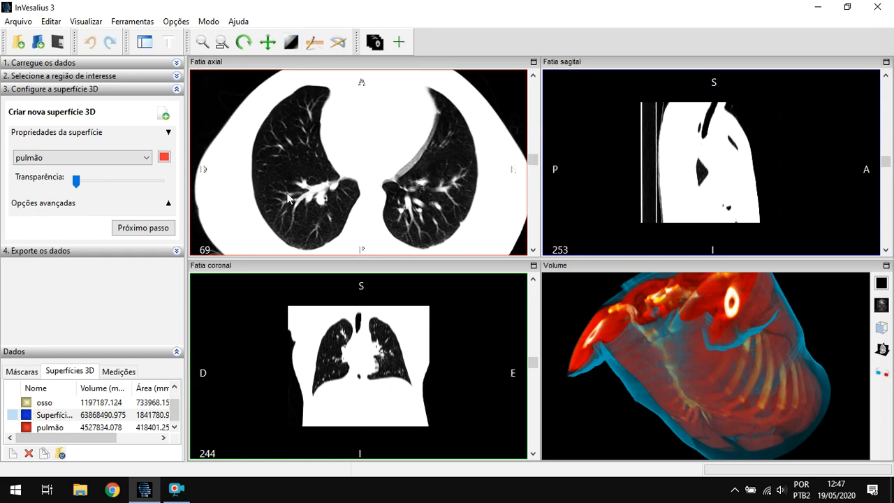
mouse_move(382, 197)
right_down()
mouse_move(393, 182)
mouse_move(397, 196)
right_up()
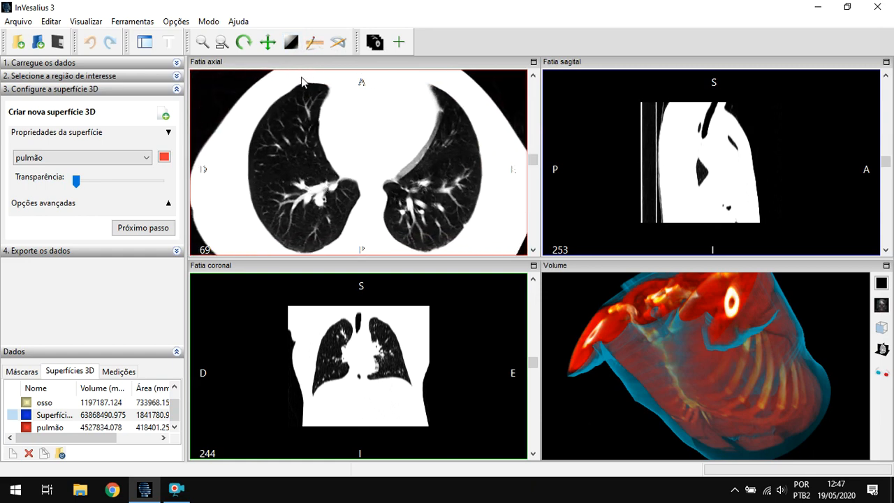
click(312, 44)
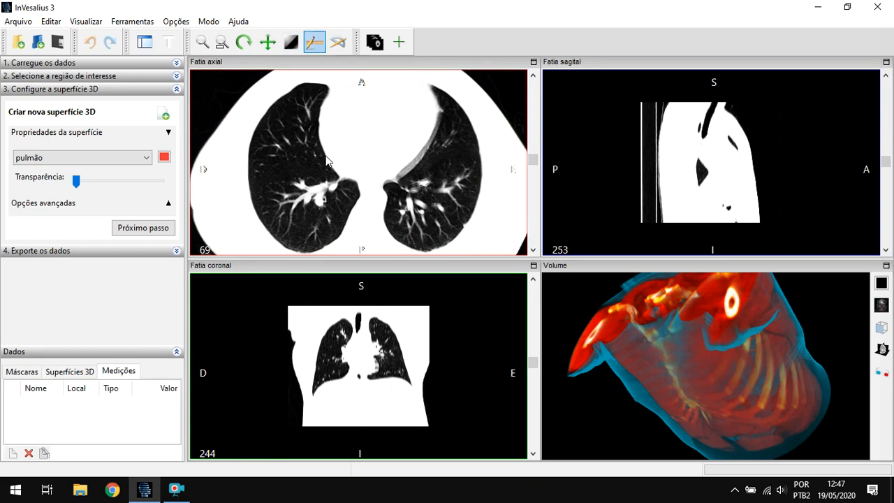
drag(305, 85, 307, 253)
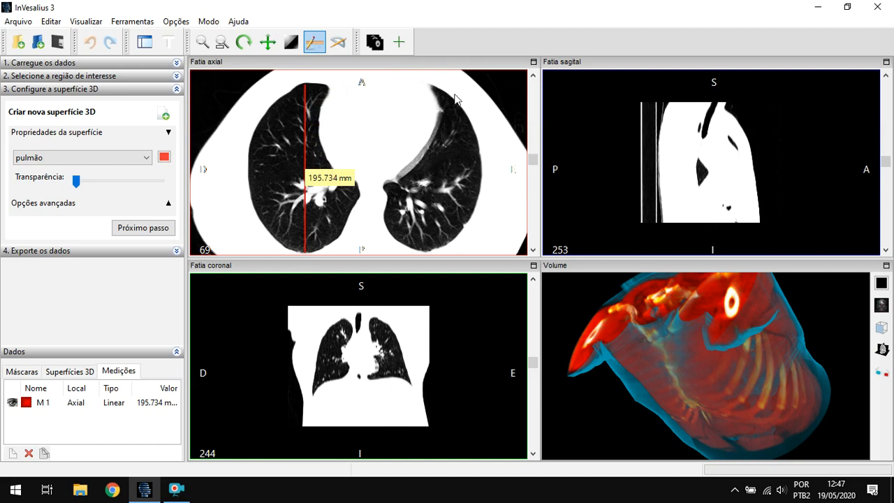
drag(430, 86, 470, 252)
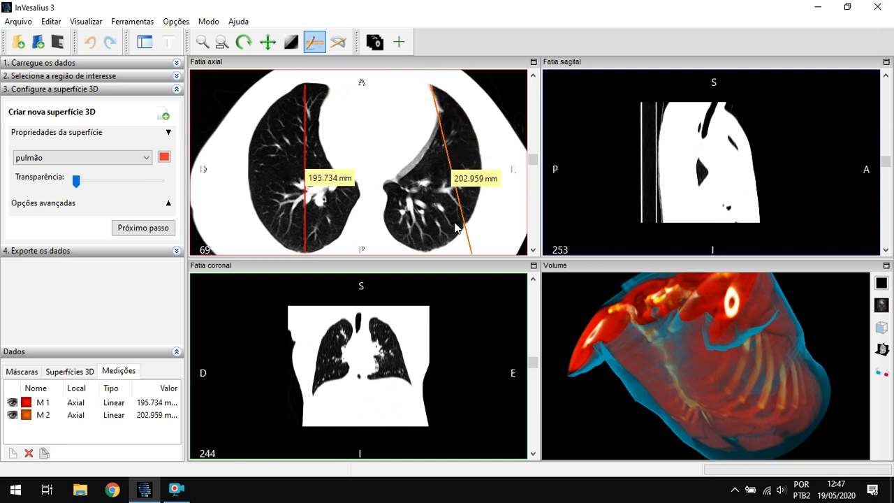
drag(465, 220, 487, 233)
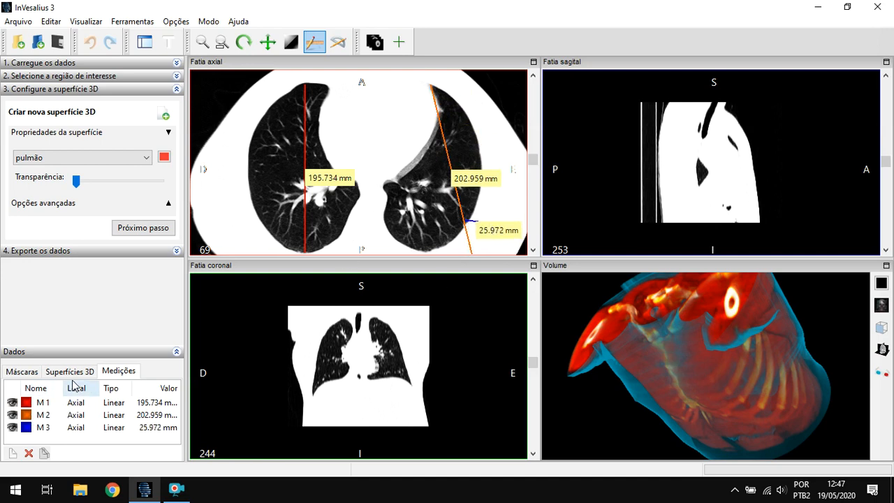
- Delete all three linear measurements M 3, M 2 and M 1 from the axial slice
click(54, 418)
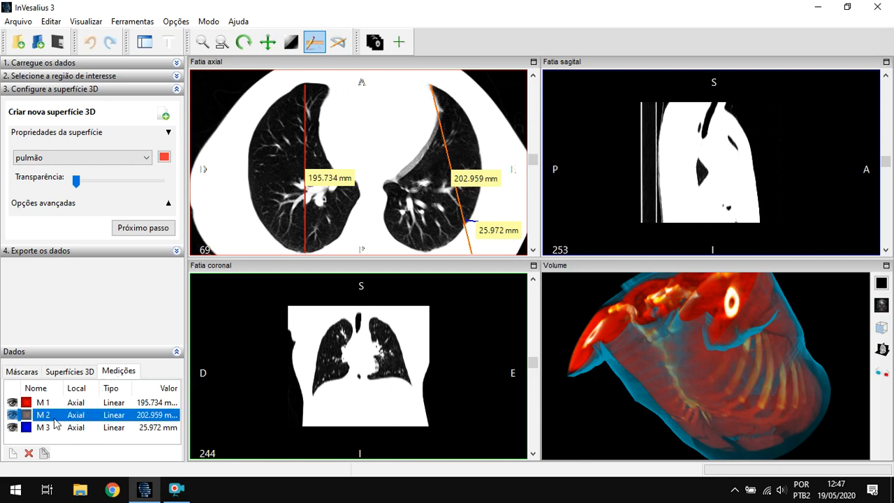
click(45, 414)
key(Return)
click(97, 428)
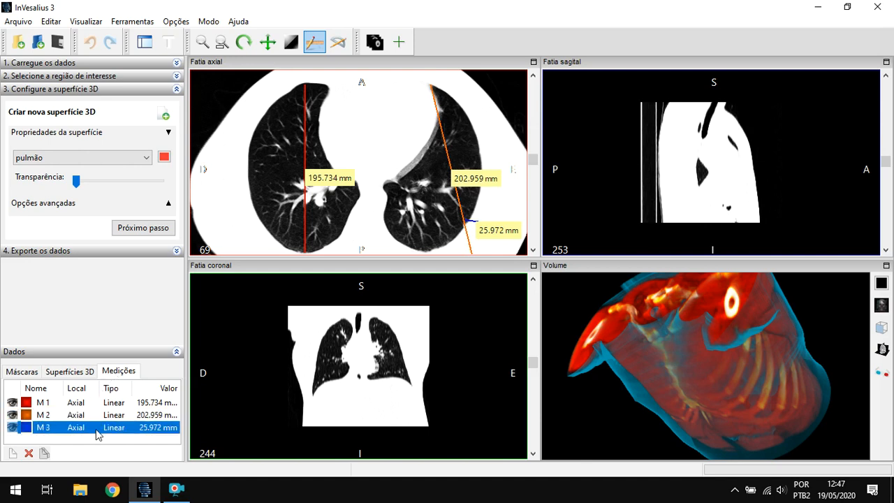
click(28, 452)
click(54, 416)
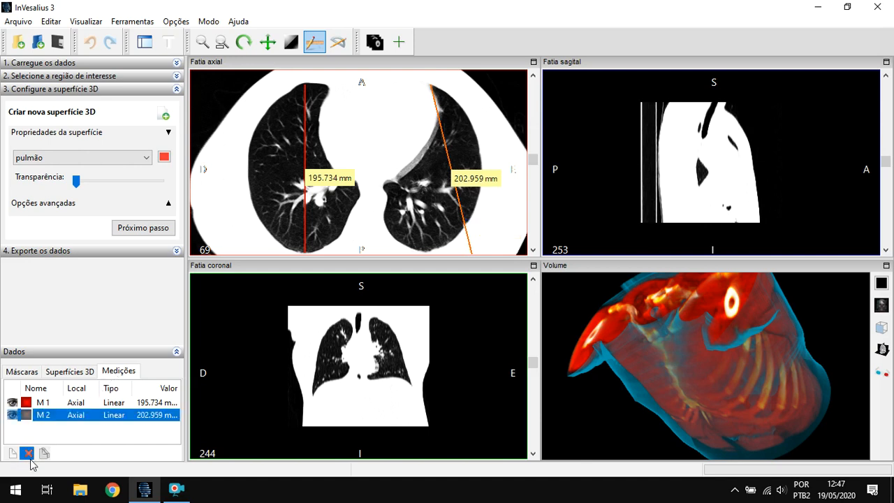
click(28, 452)
click(58, 404)
click(28, 452)
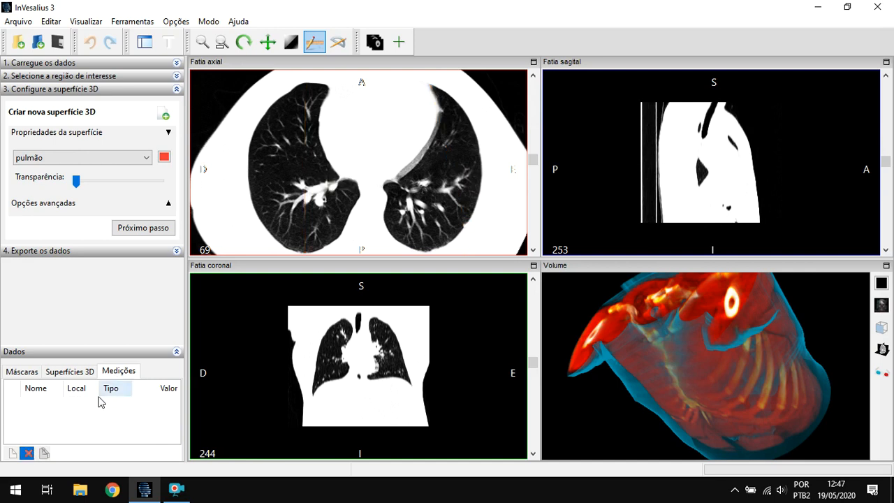
- Measure an angle along the outer contour of the right lung in the axial slice and delete that measurement
click(338, 42)
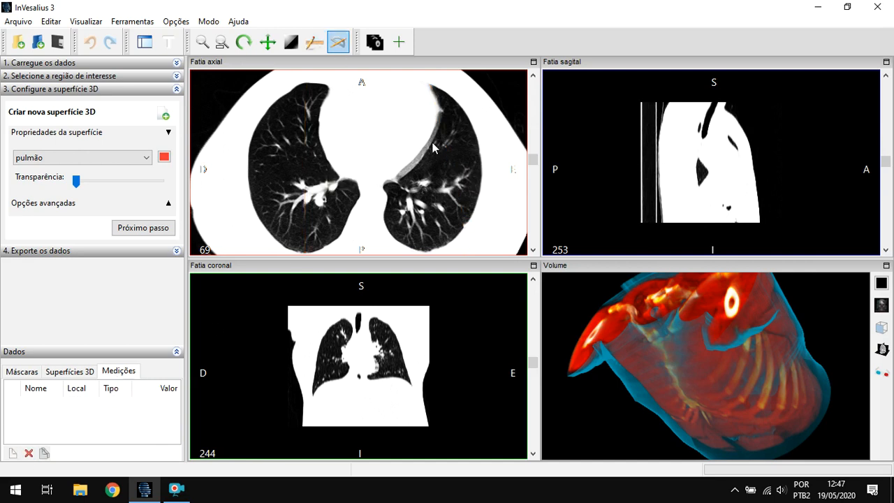
click(265, 112)
click(247, 165)
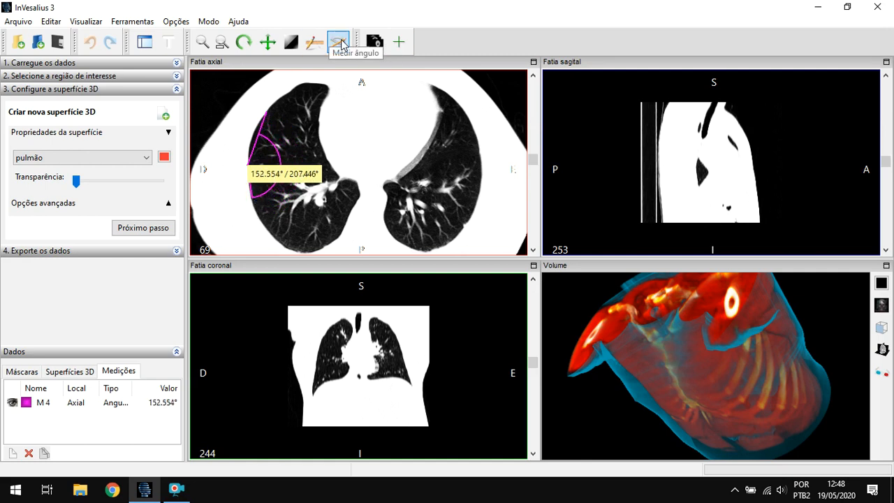
click(82, 403)
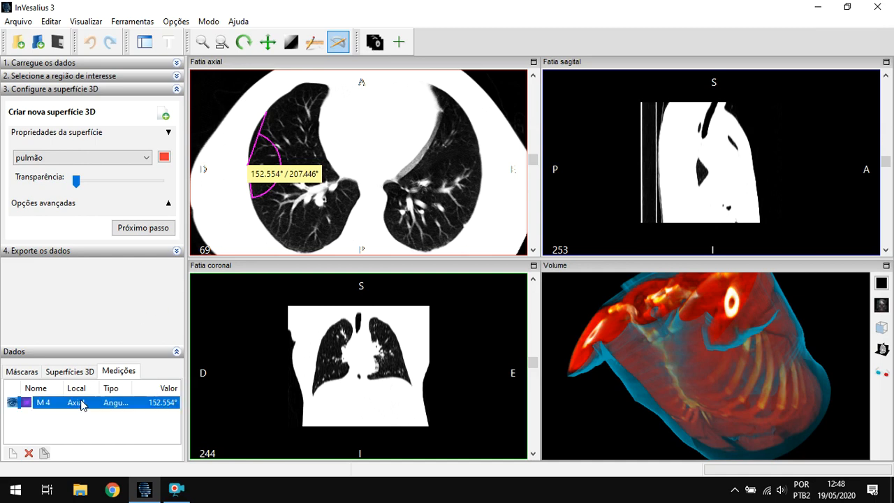
click(29, 454)
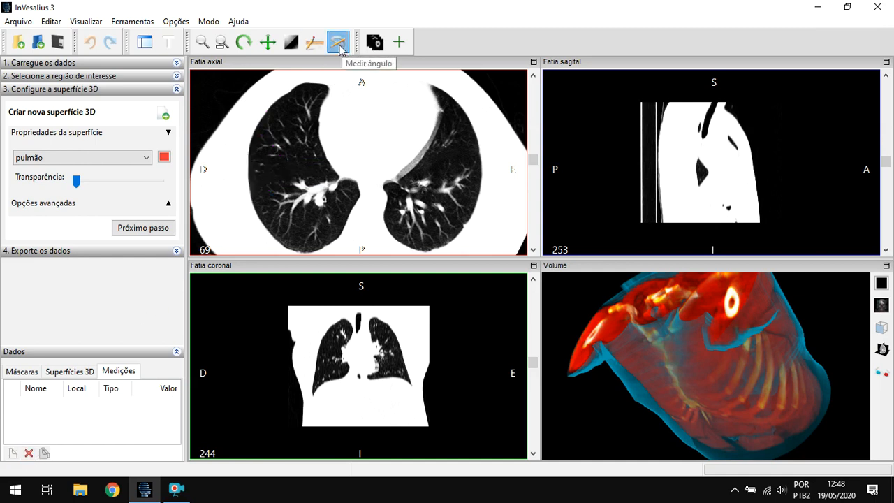
- Use the Alterar fatias tool to move the axial view to slice 62
click(375, 43)
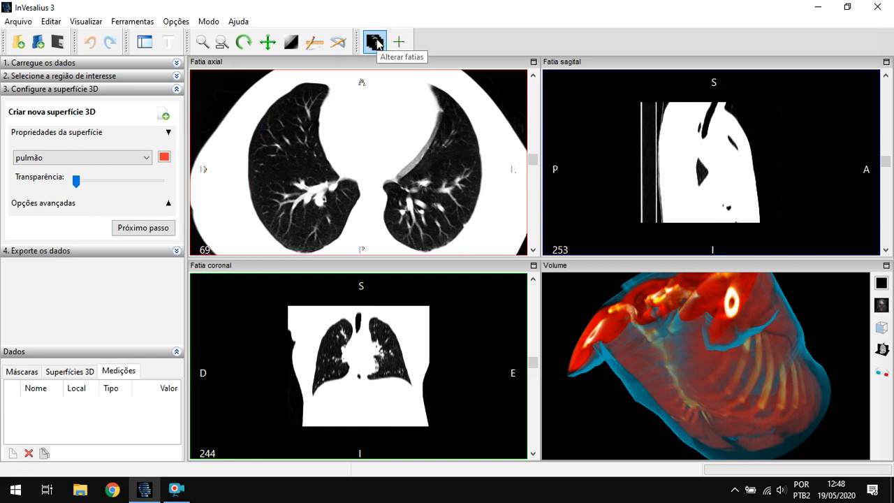
drag(389, 171, 396, 150)
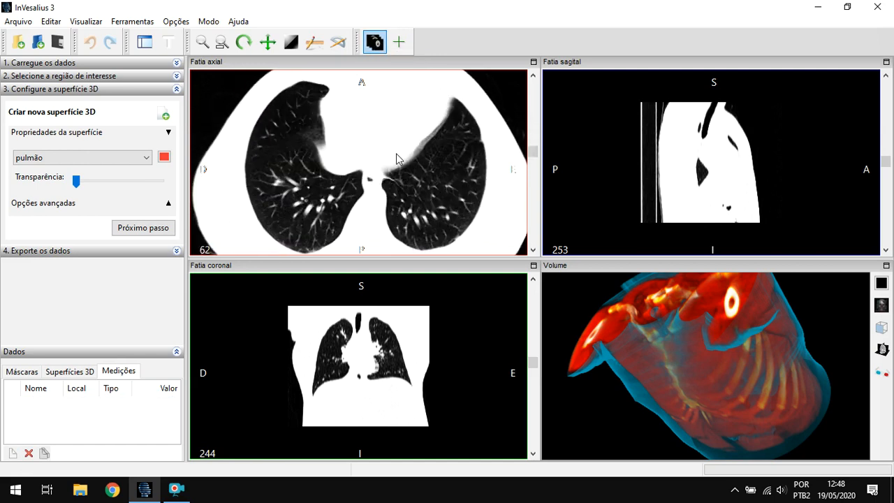
- Move the axial view to slice 68, turn off the slice-changing tool and fit the whole thorax cross-section in the view
mouse_move(375, 168)
mouse_down()
mouse_move(380, 178)
mouse_move(381, 160)
mouse_move(383, 183)
mouse_up()
click(375, 42)
scroll(374, 179, down, 2)
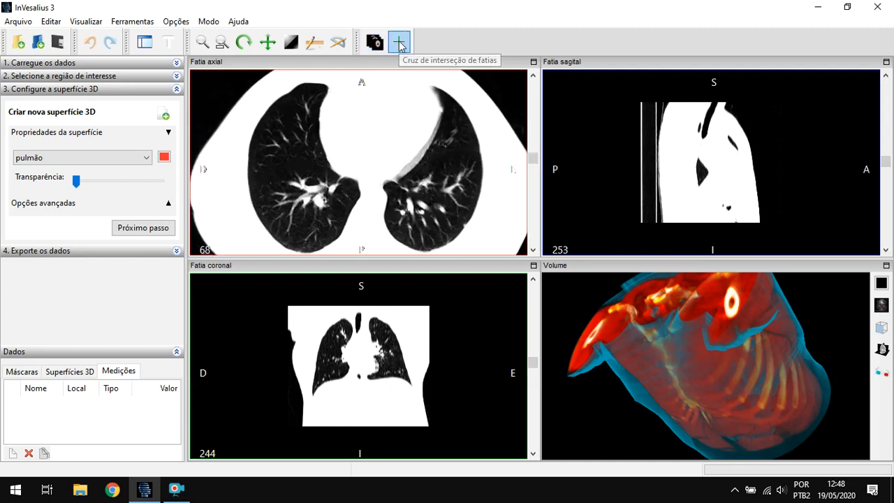
right_drag(430, 194, 439, 234)
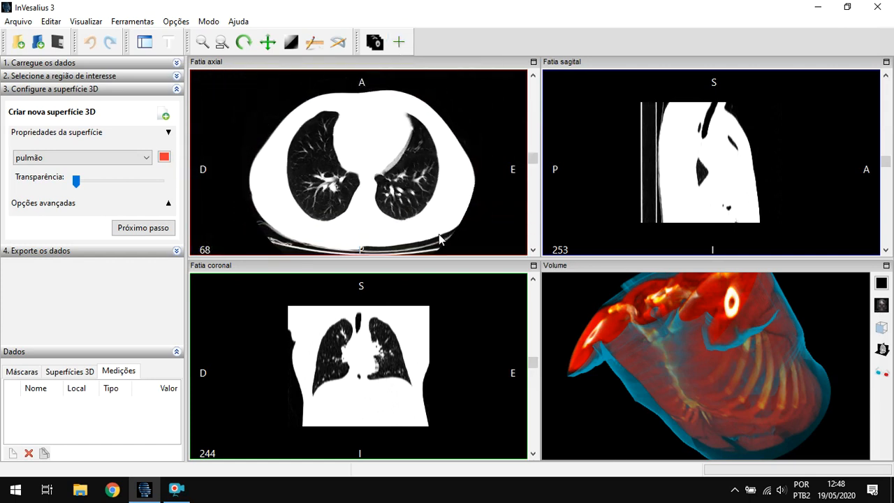
- Enable the slice intersection cross and move it within the right lung on axial slice 68 to reach sagittal slice 185 and coronal slice 237
click(399, 44)
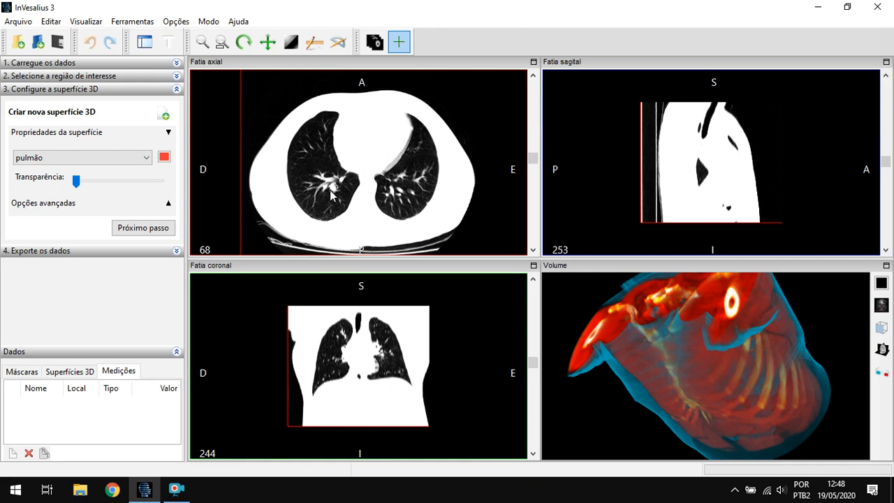
drag(318, 237, 337, 201)
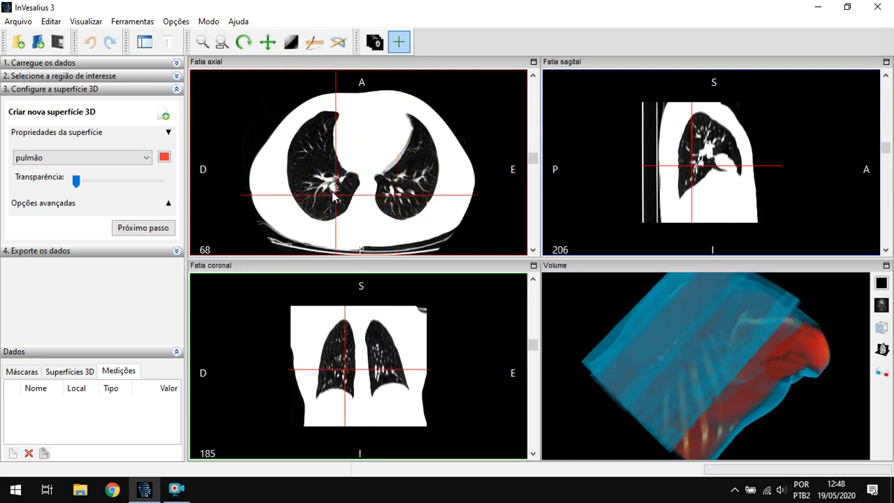
drag(335, 192, 325, 171)
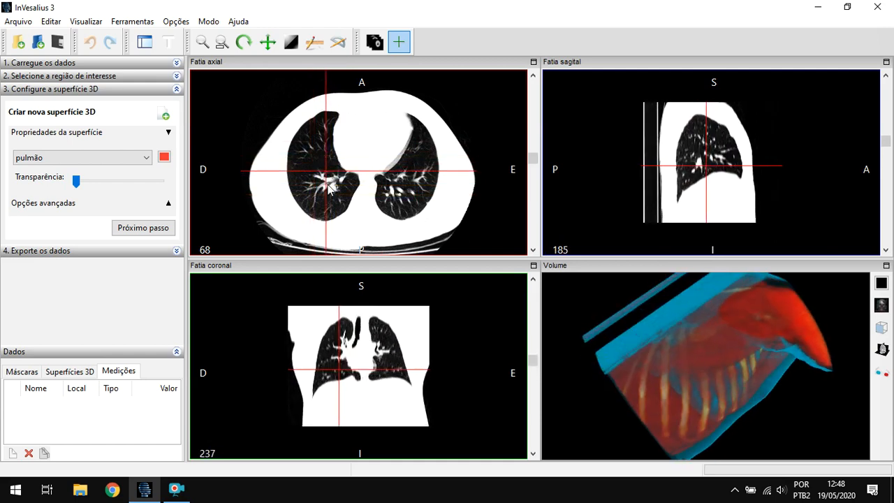
- Reposition the intersection cross in the coronal and axial views to reach axial slice 103, sagittal slice 362 and coronal slice 308, and turn it off
drag(373, 349, 339, 374)
click(346, 143)
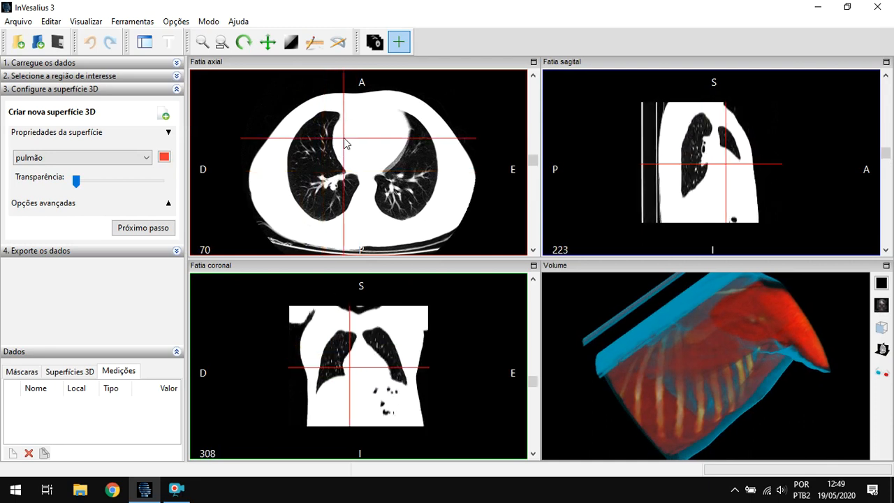
click(390, 341)
click(388, 341)
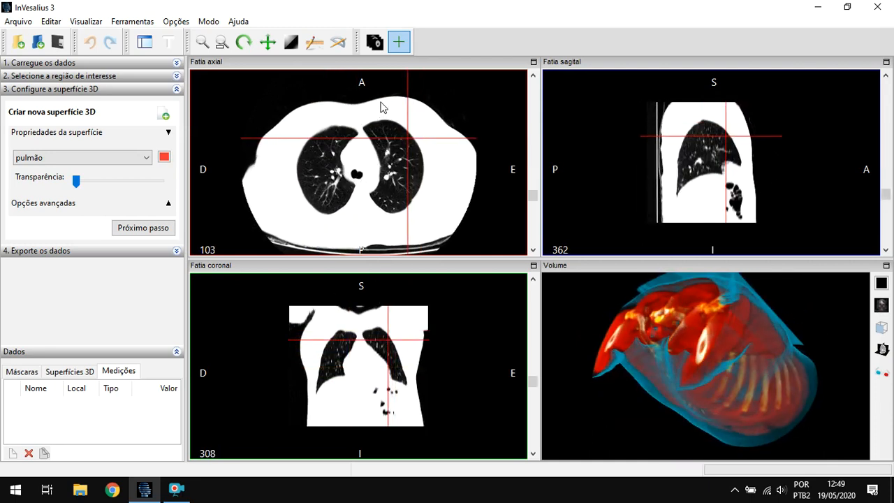
click(400, 43)
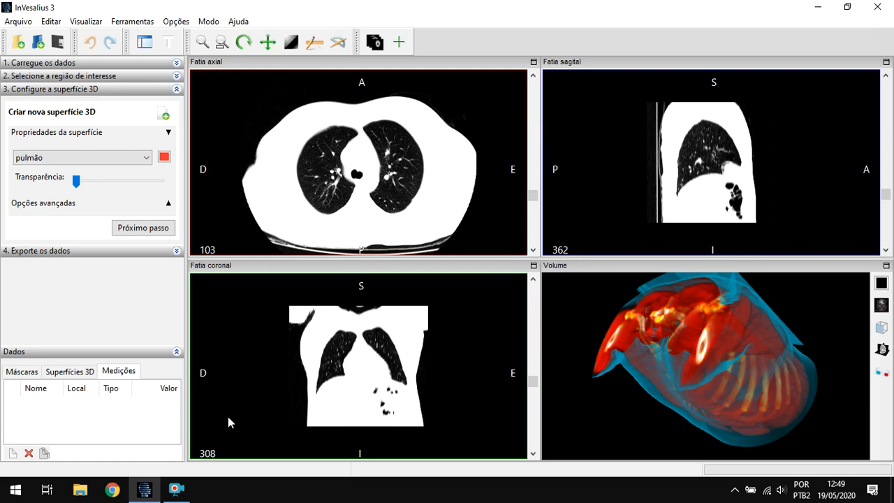
click(178, 489)
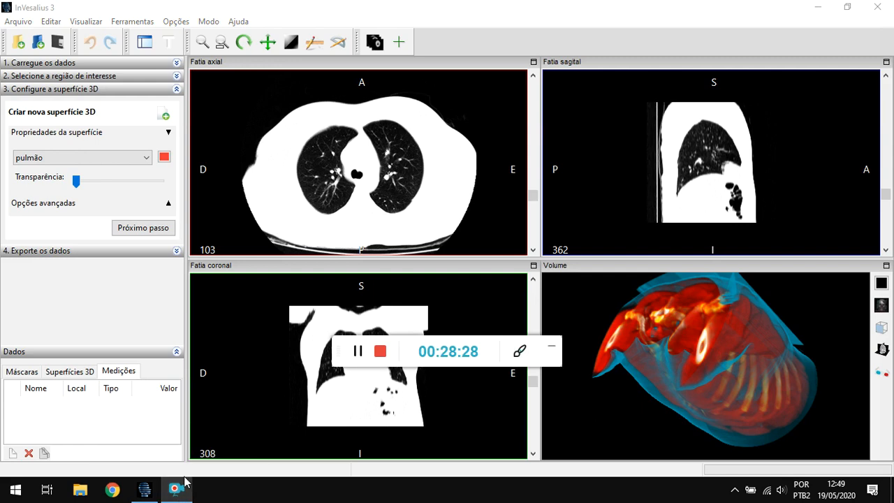